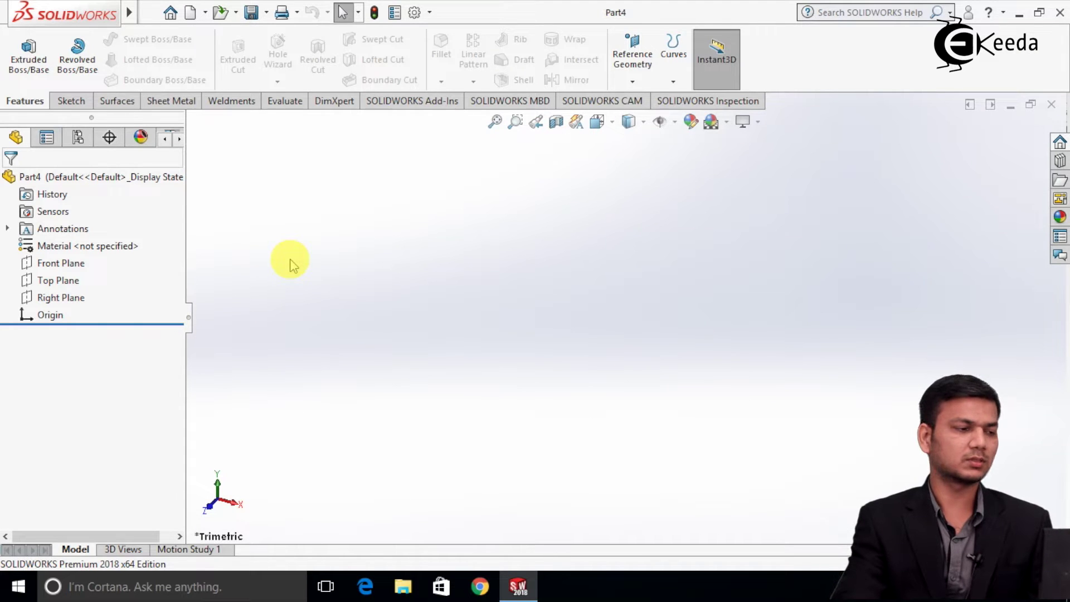
Sketch a center rectangle on the Front Plane, centered on the origin, and finish the sketch
right_click(66, 269)
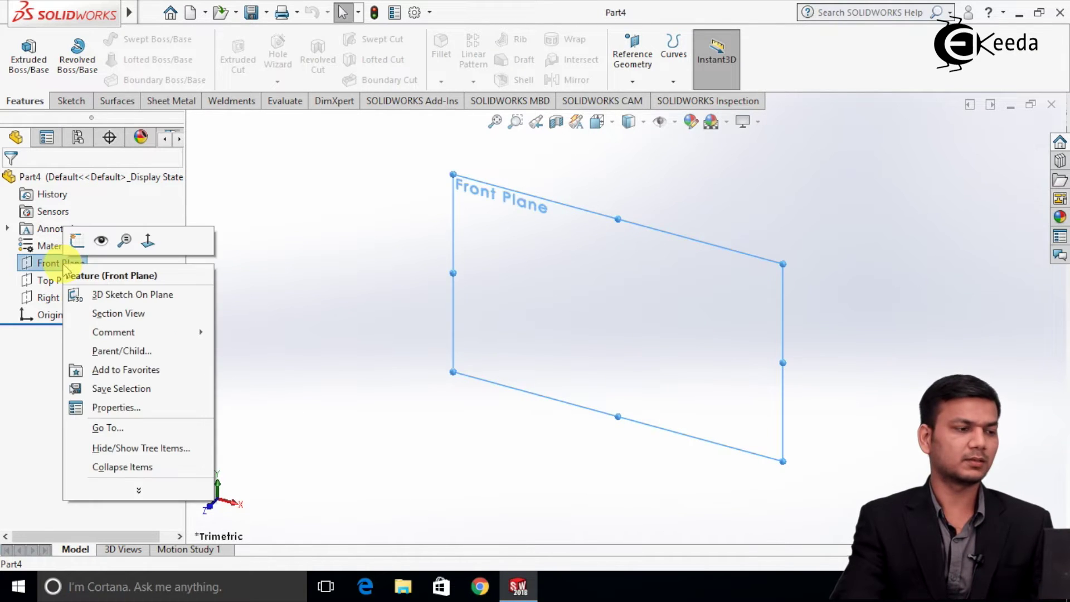
left_click(77, 241)
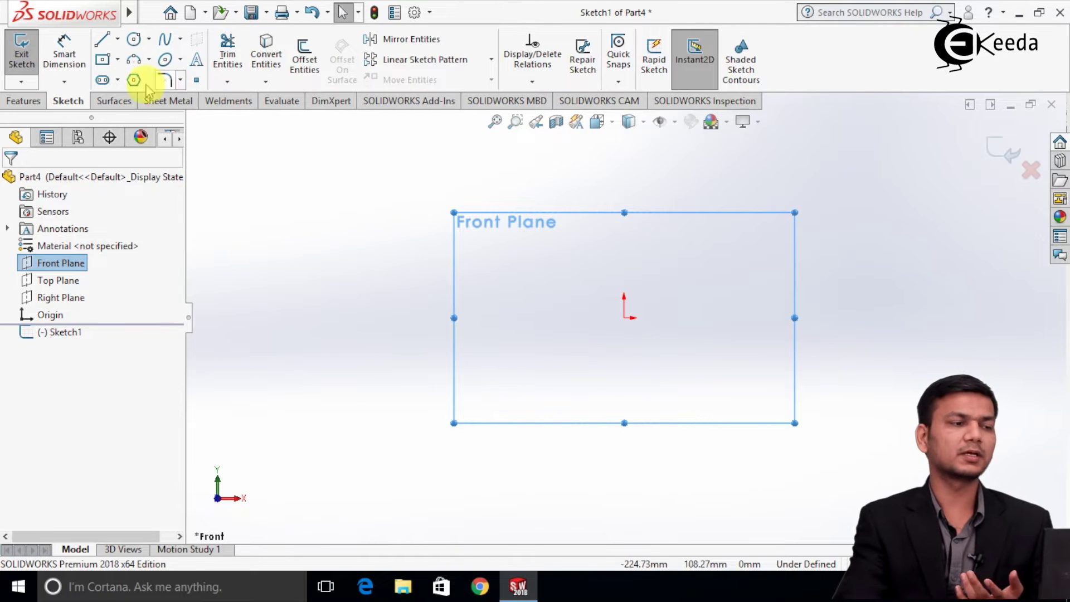
left_click(102, 59)
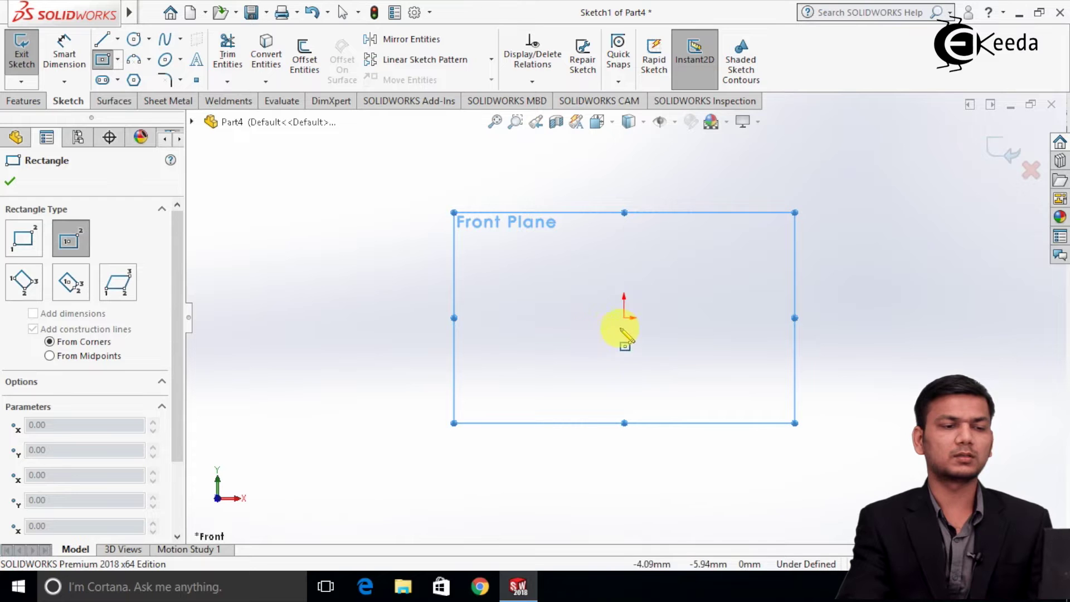
left_click(625, 318)
left_click(717, 231)
right_click(720, 230)
left_click(747, 239)
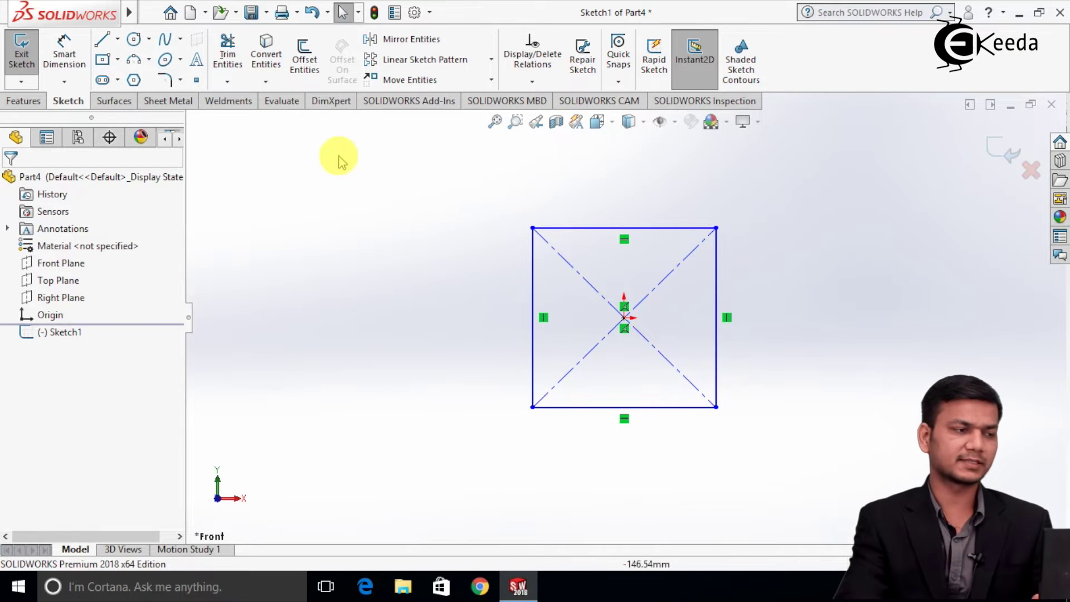
left_click(22, 54)
left_click(325, 193)
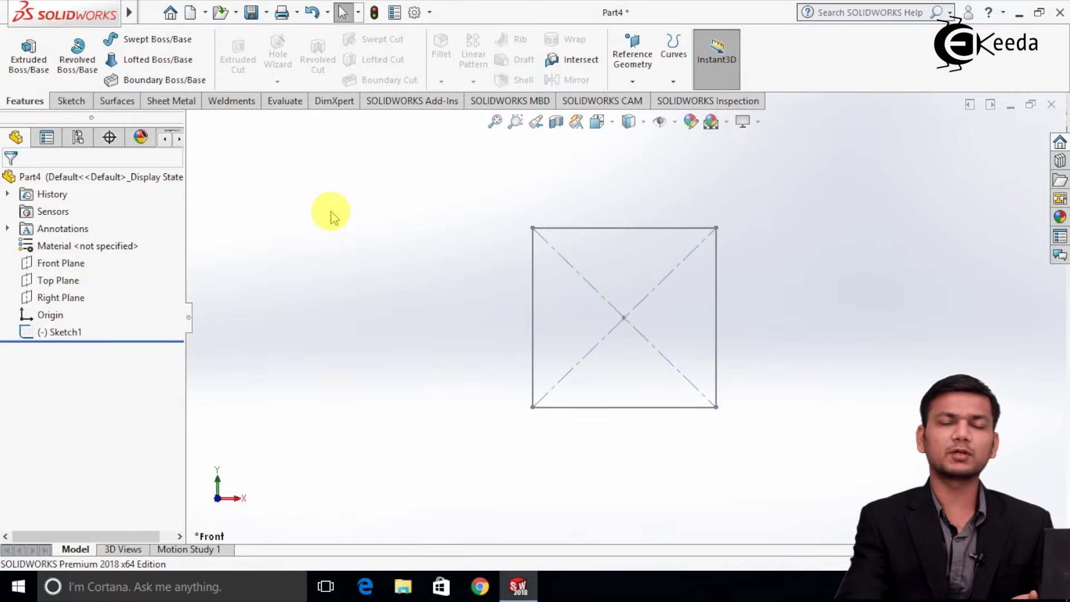
Sketch a horizontal line about 466 mm long from the origin on the Right Plane, and finish the sketch
right_click(58, 299)
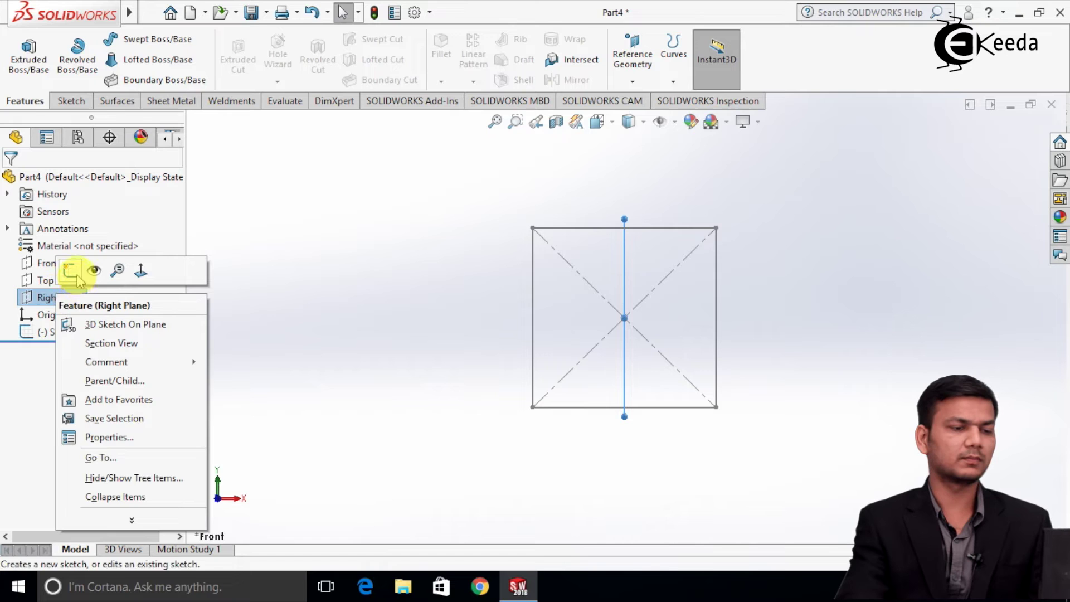
left_click(112, 270)
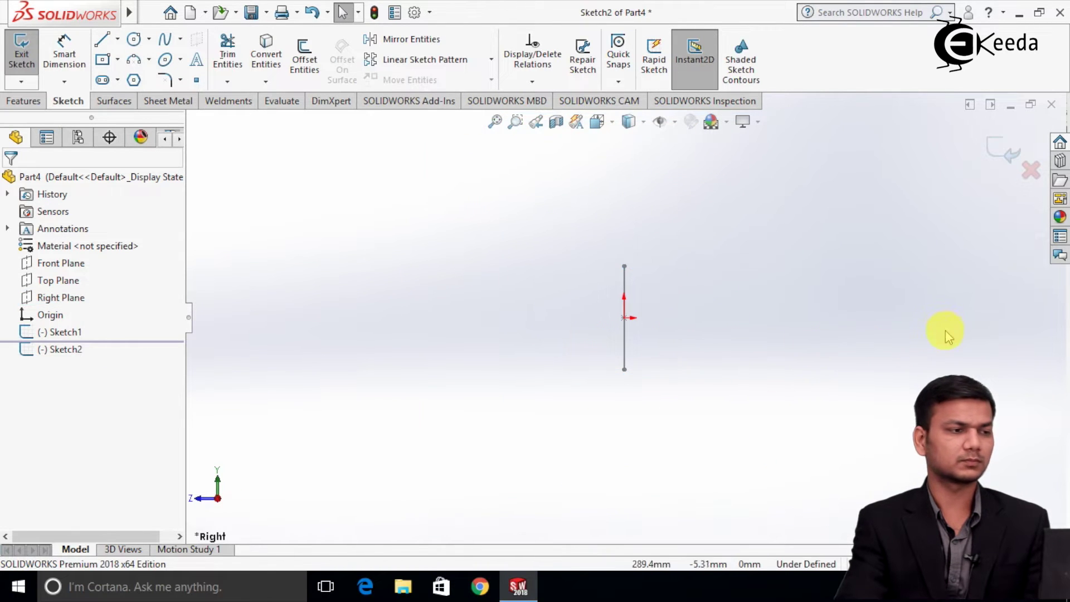
left_click(102, 39)
mouse_move(948, 330)
middle_mouse_down("ctrl")
mouse_move(967, 353)
mouse_move(578, 303)
middle_mouse_up("ctrl")
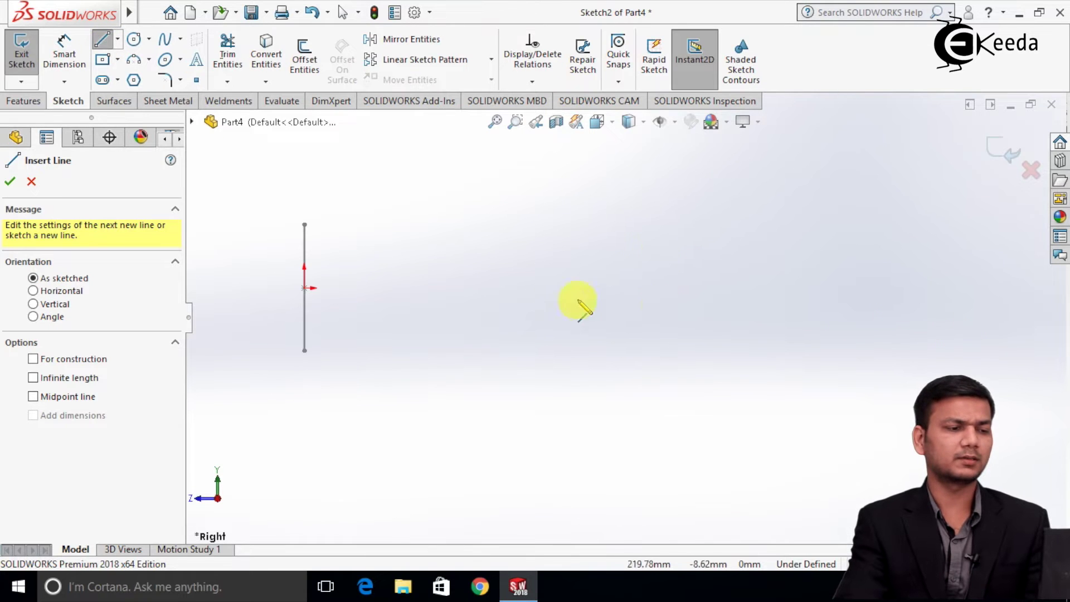
left_click(305, 288)
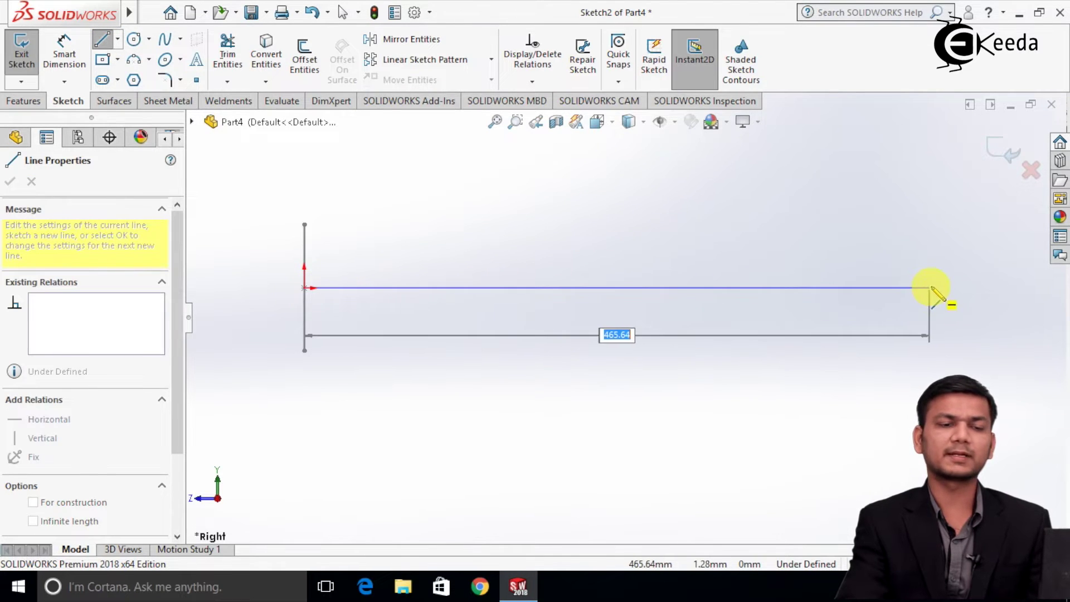
left_click(932, 288)
right_click(932, 290)
left_click(936, 296)
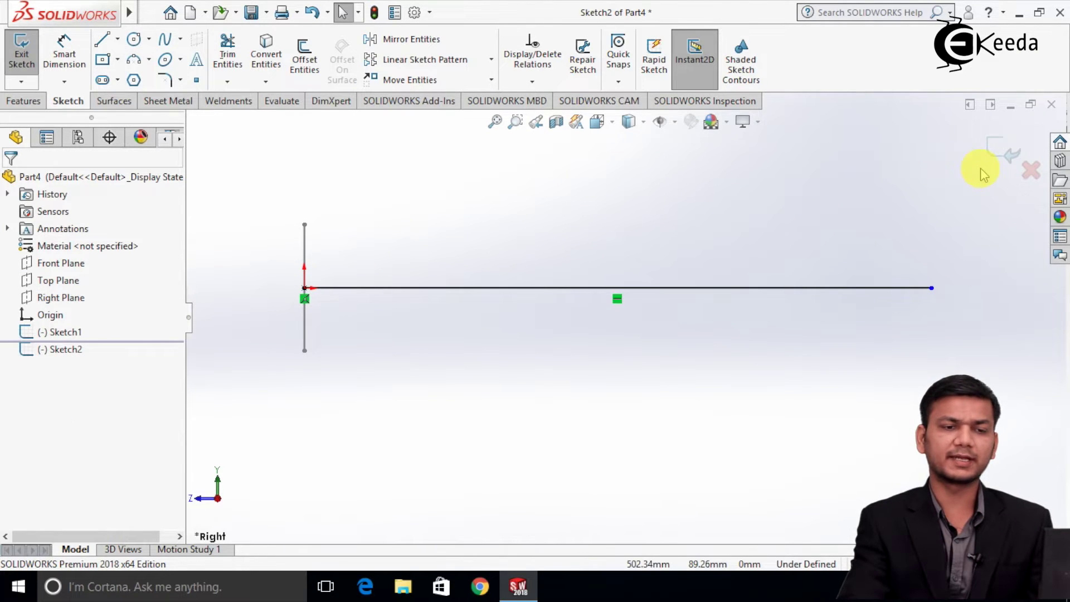
left_click(993, 149)
Create a Swept Boss/Base using the rectangle sketch as the profile and the straight line sketch as the path
middle_click_drag(721, 185, 721, 201)
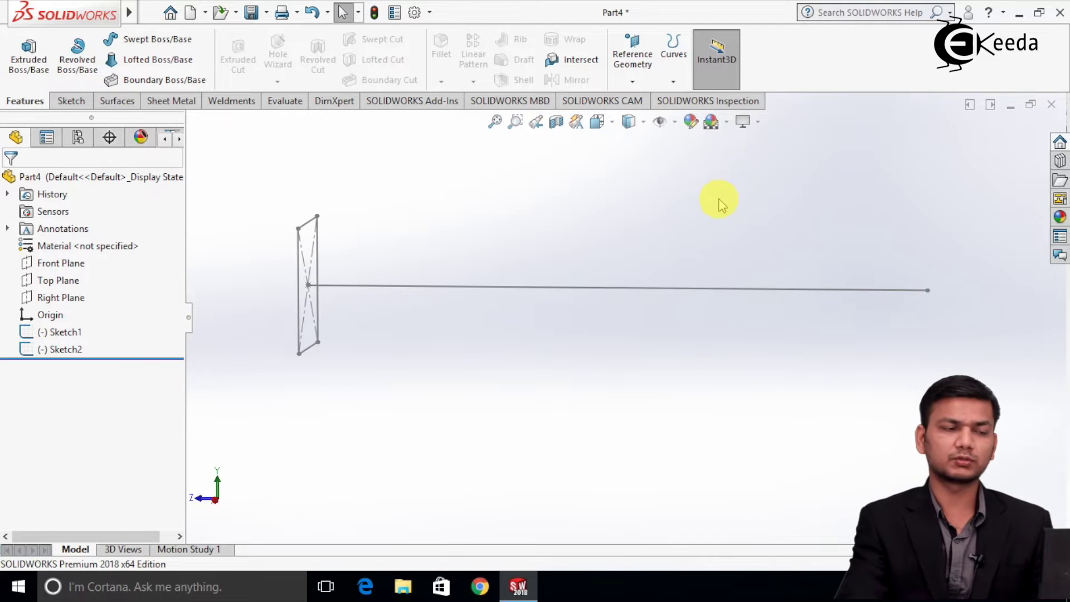
left_click(138, 44)
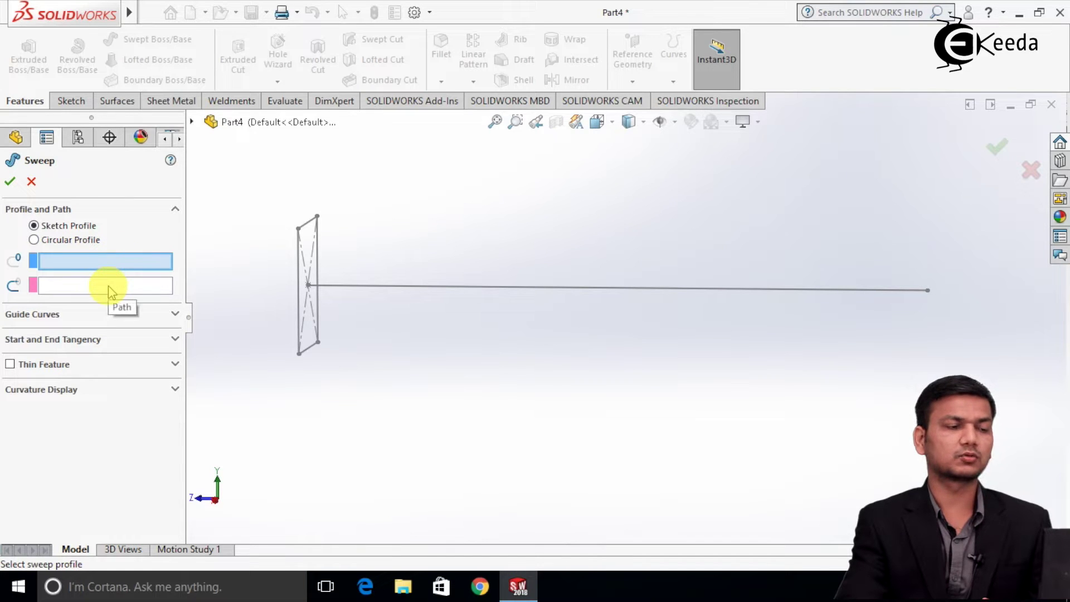
left_click(316, 227)
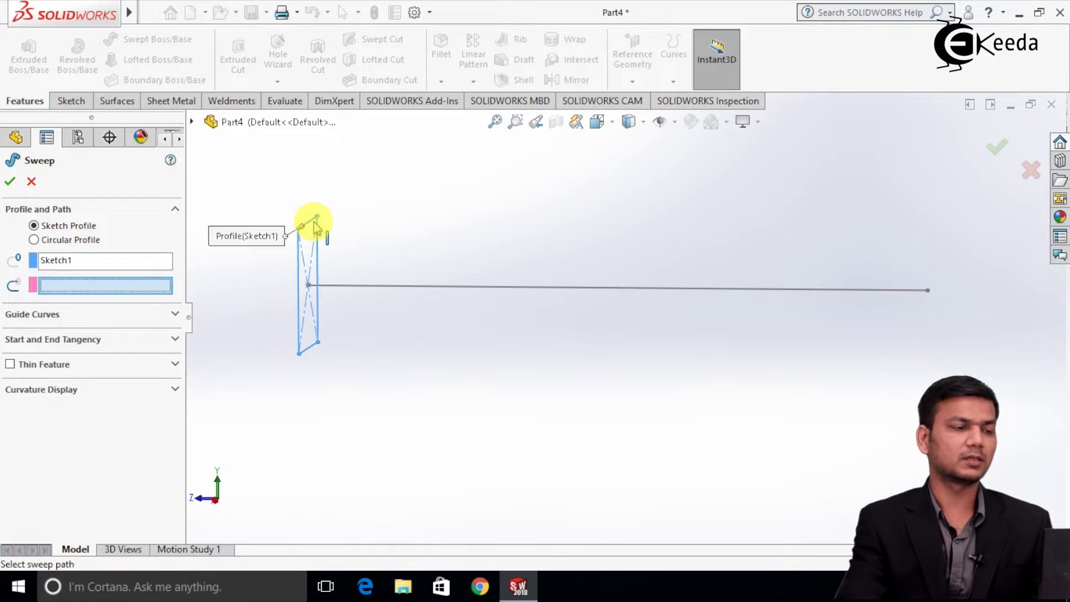
left_click(447, 290)
mouse_move(246, 198)
middle_mouse_down()
mouse_move(306, 187)
mouse_move(332, 198)
mouse_move(251, 223)
middle_mouse_up()
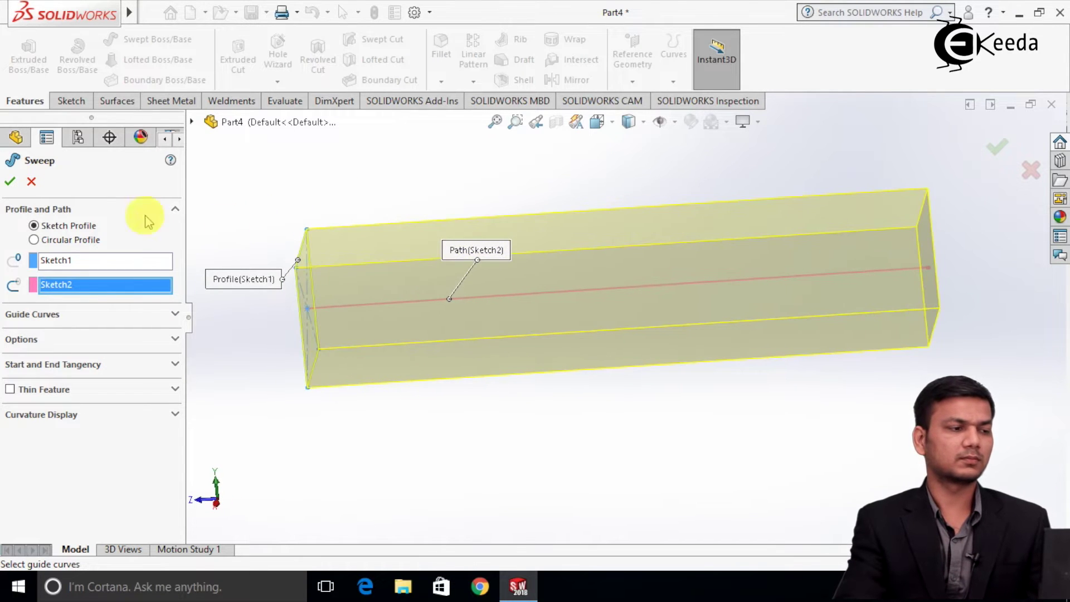
left_click(11, 184)
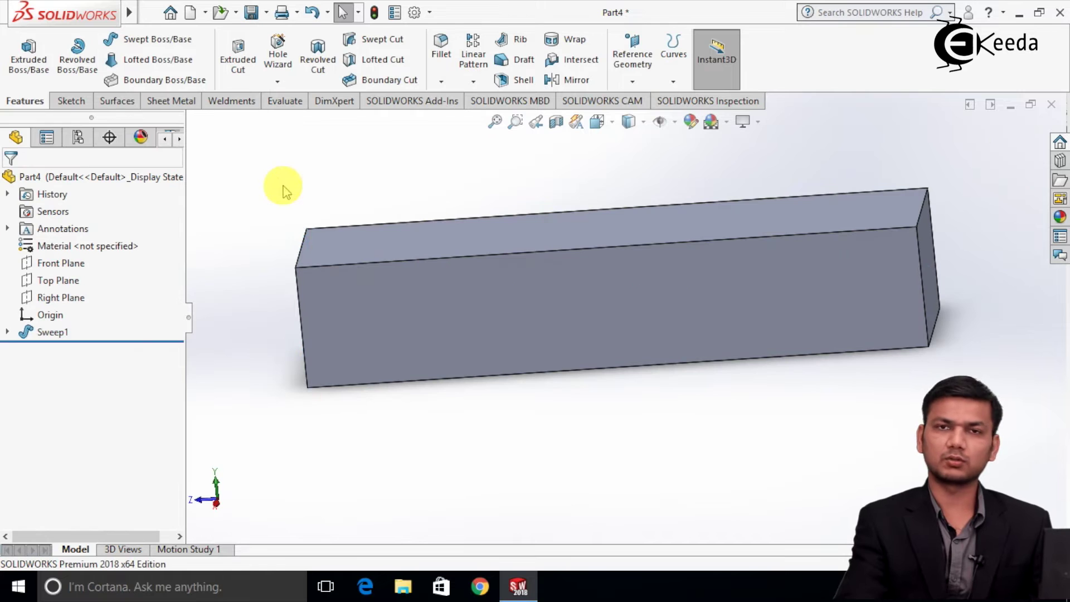
Reopen the sweep feature's definition to review its profile and path selections
key("f")
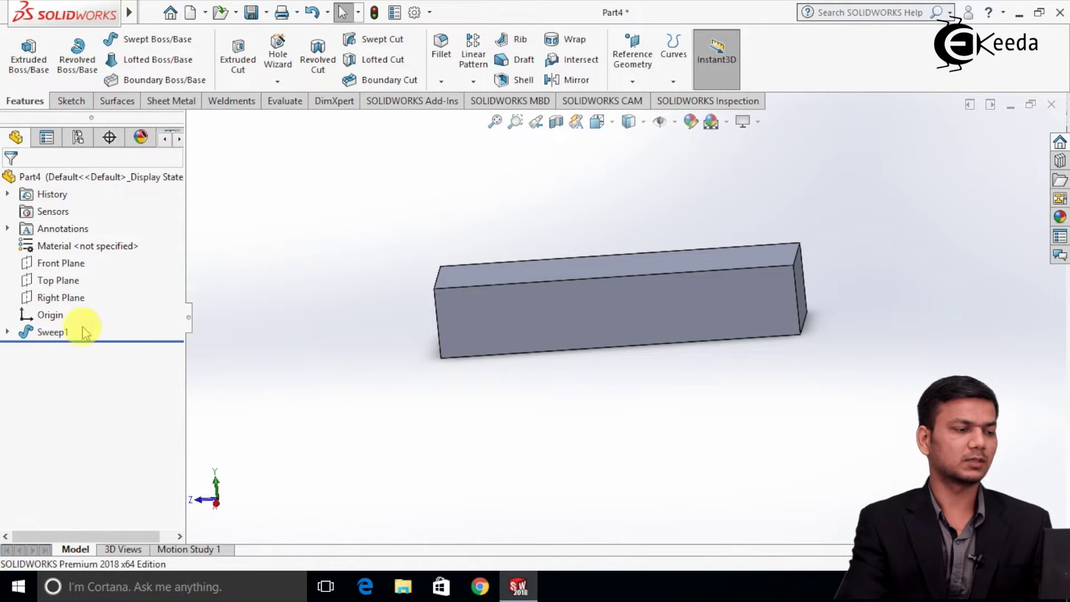
right_click(50, 330)
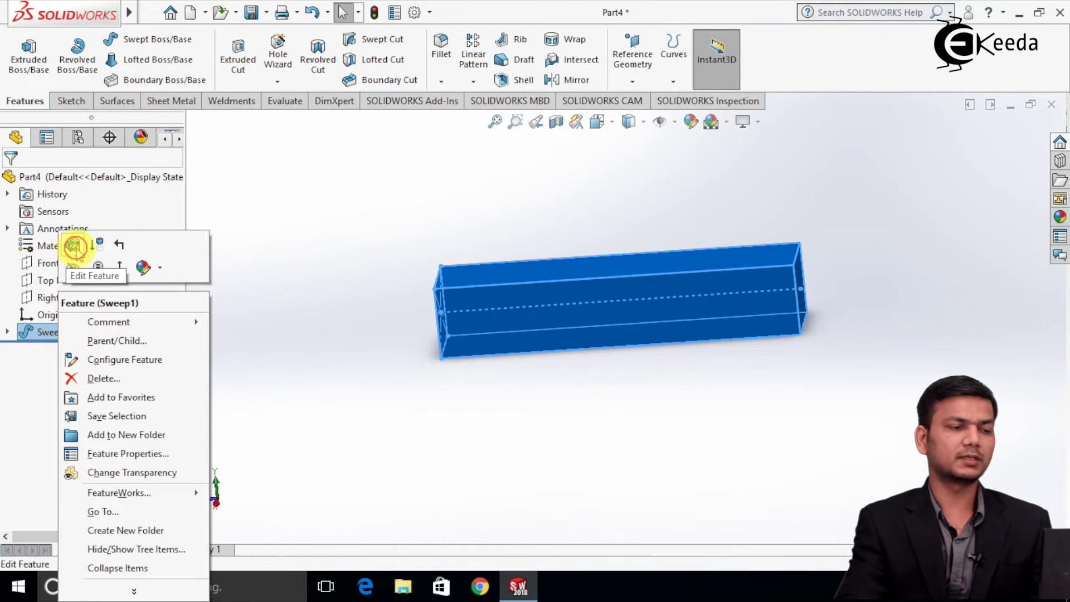
left_click(72, 245)
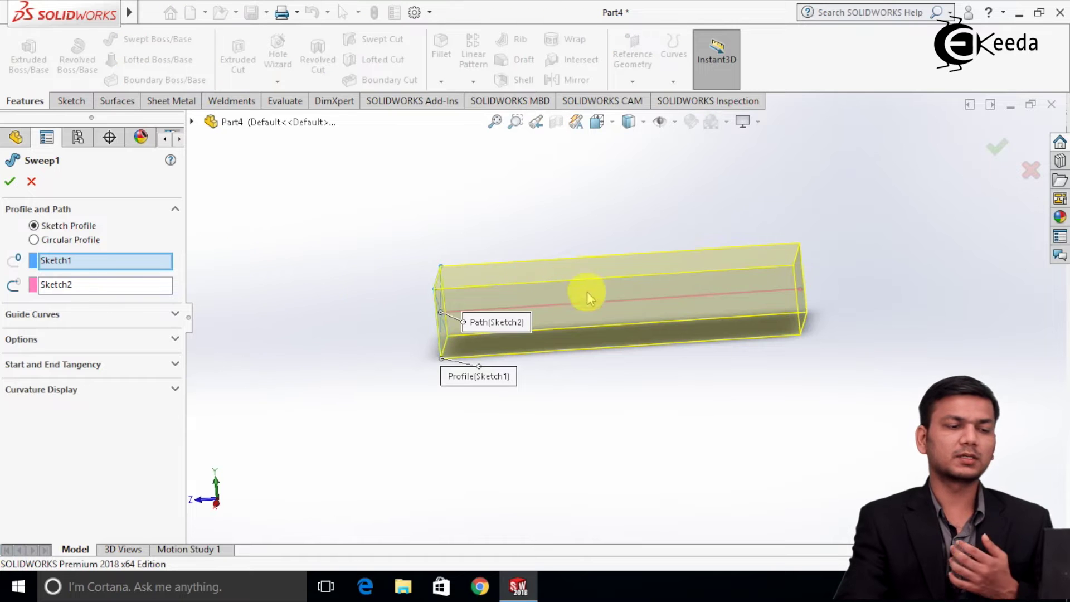
scroll(588, 292, "down", 3)
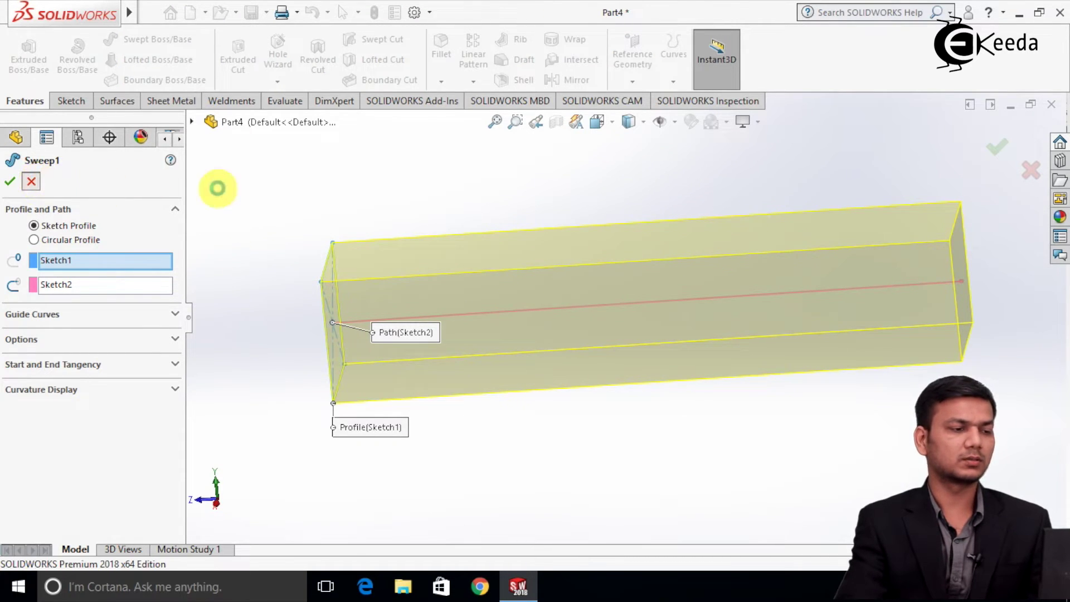
right_click(215, 186)
Delete the sweep feature while keeping its two sketches
right_click(50, 335)
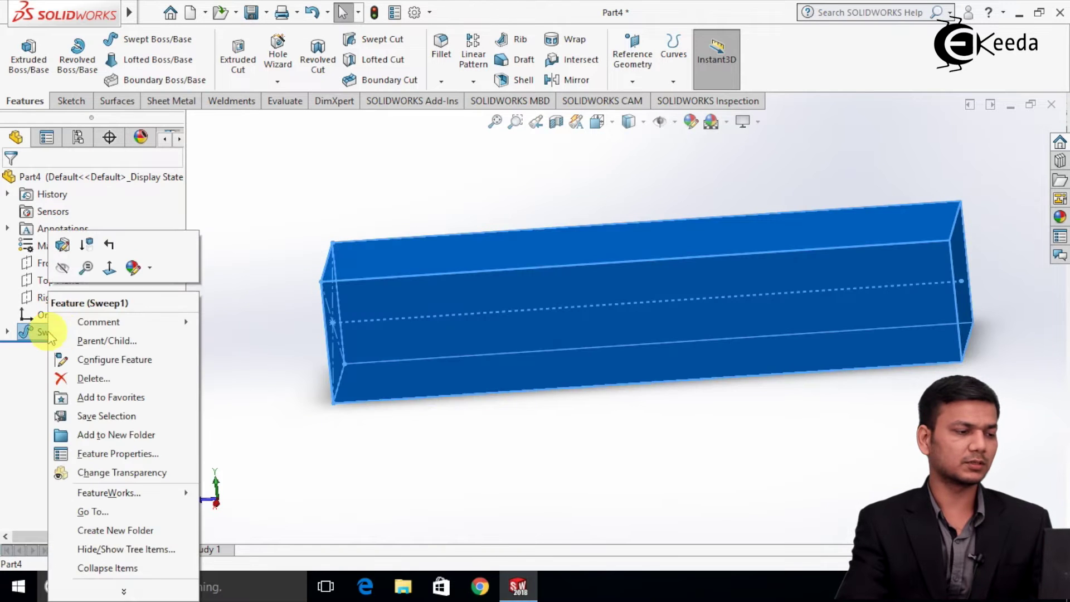
left_click(92, 377)
left_click(619, 219)
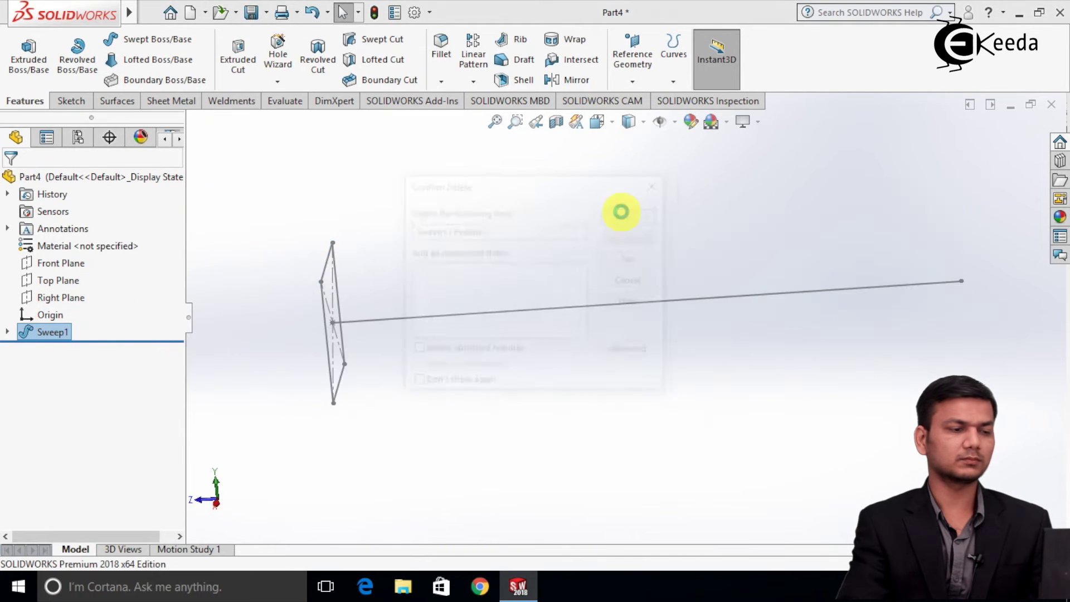
Reopen the path sketch on the Right Plane and trim away the horizontal line
right_click(59, 350)
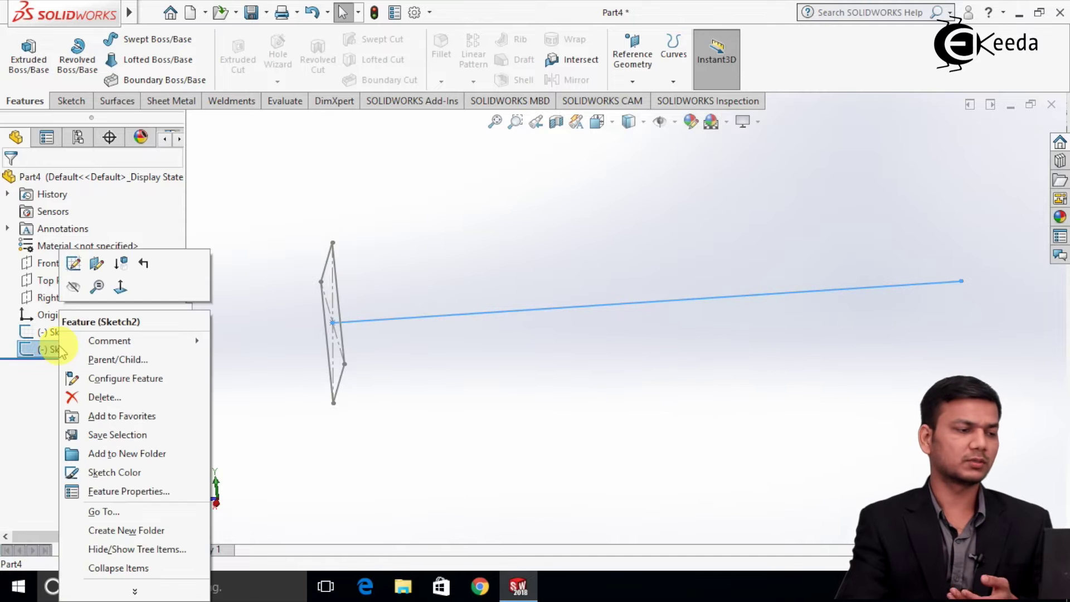
left_click(73, 260)
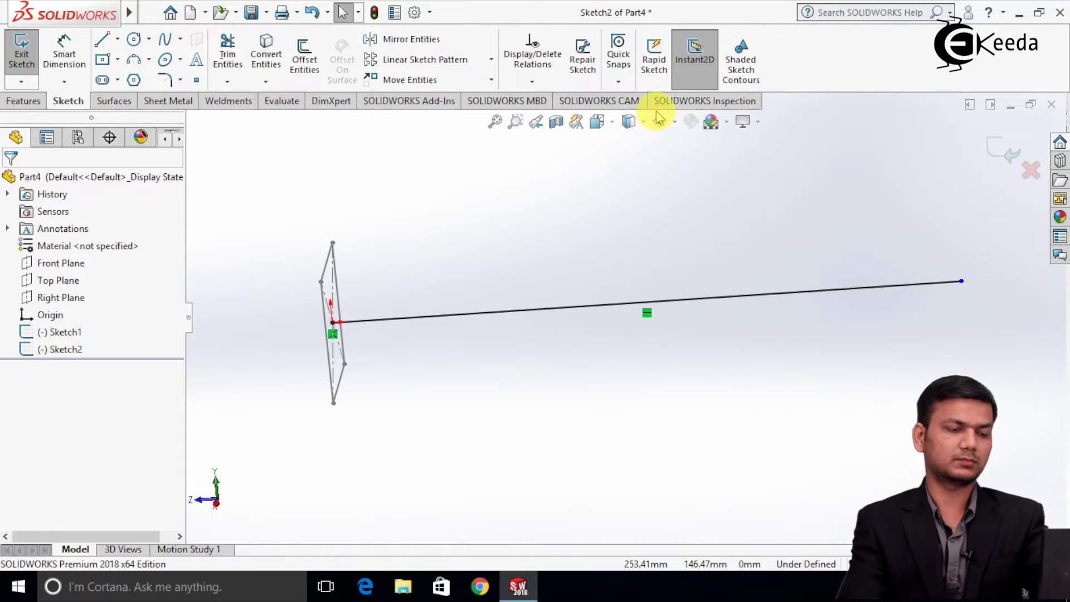
key("ctrl+4")
left_click(228, 47)
mouse_move(594, 346)
left_mouse_down()
mouse_move(578, 306)
mouse_move(547, 299)
left_mouse_up()
left_click(10, 182)
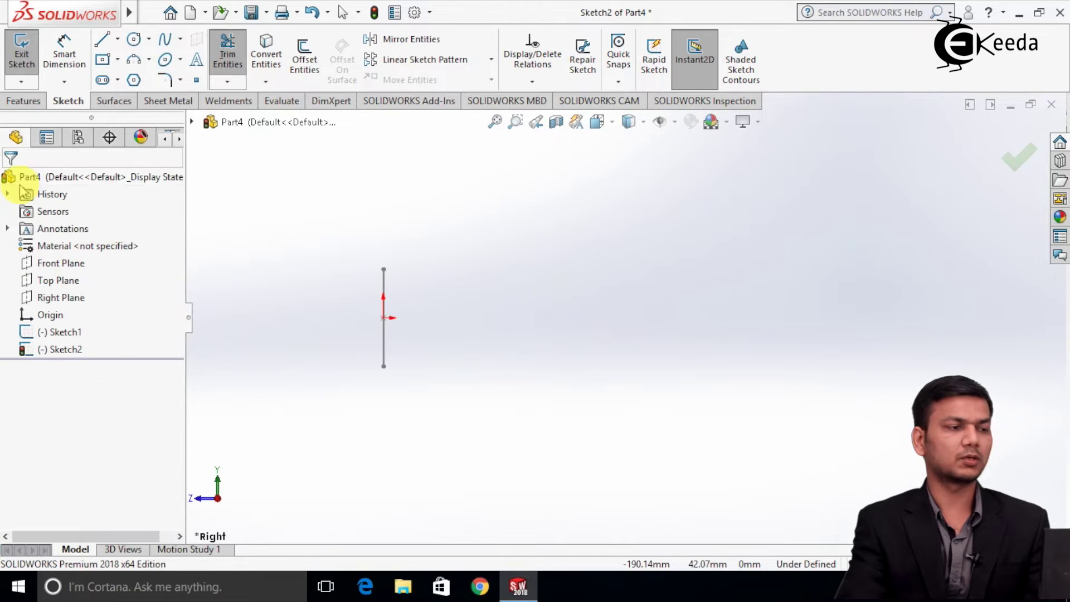
Draw a wavy four-point spline starting at the origin as the new path, and finish the sketch
left_click(166, 43)
scroll(478, 311, "up", 2)
scroll(628, 347, "down", 4)
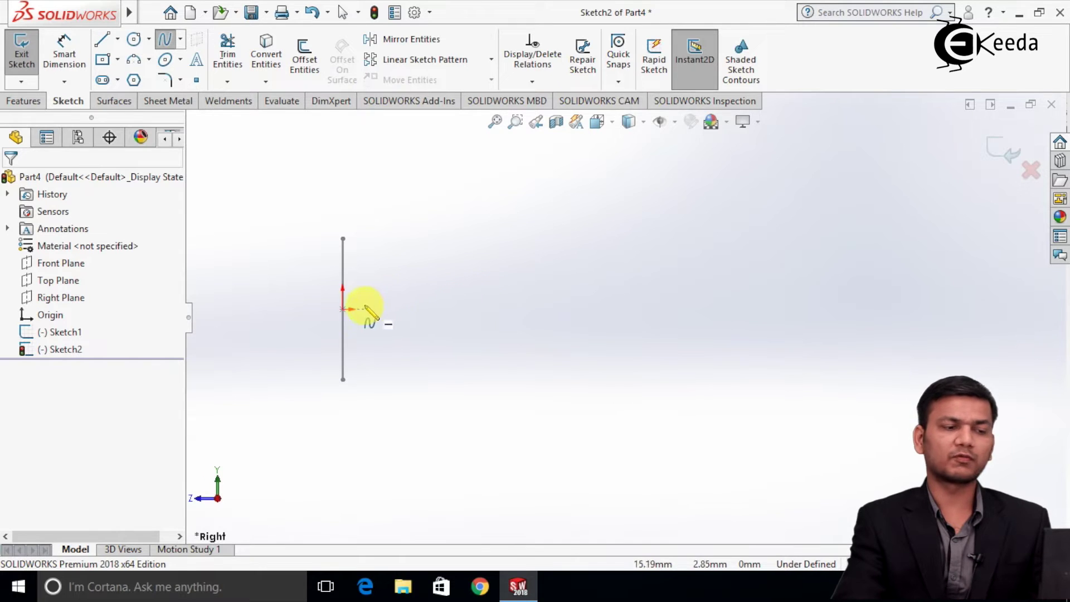
left_click(343, 310)
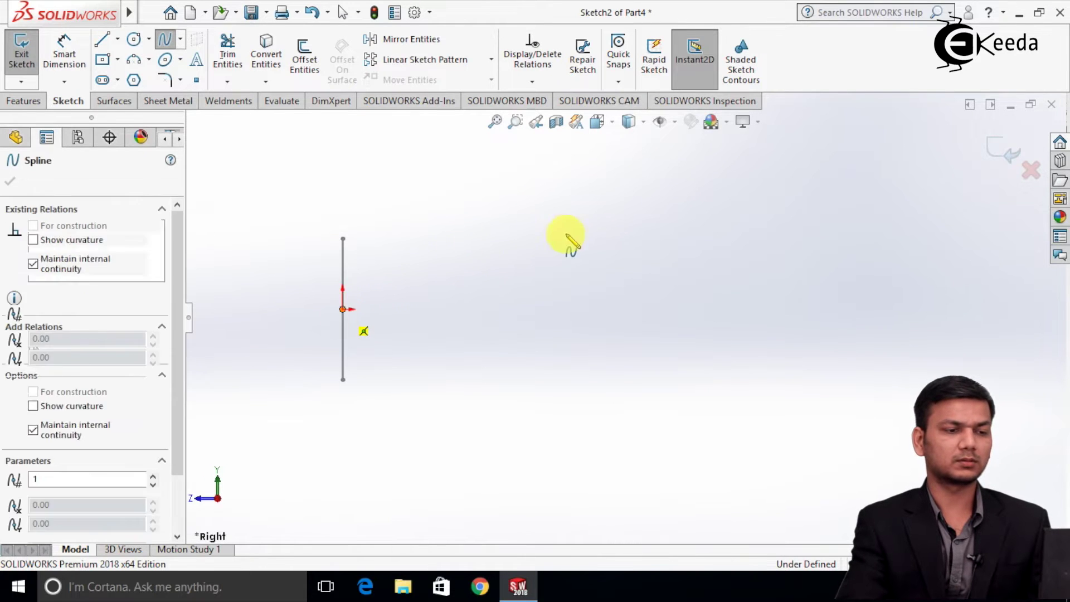
left_click(664, 237)
left_click(963, 298)
key("z")
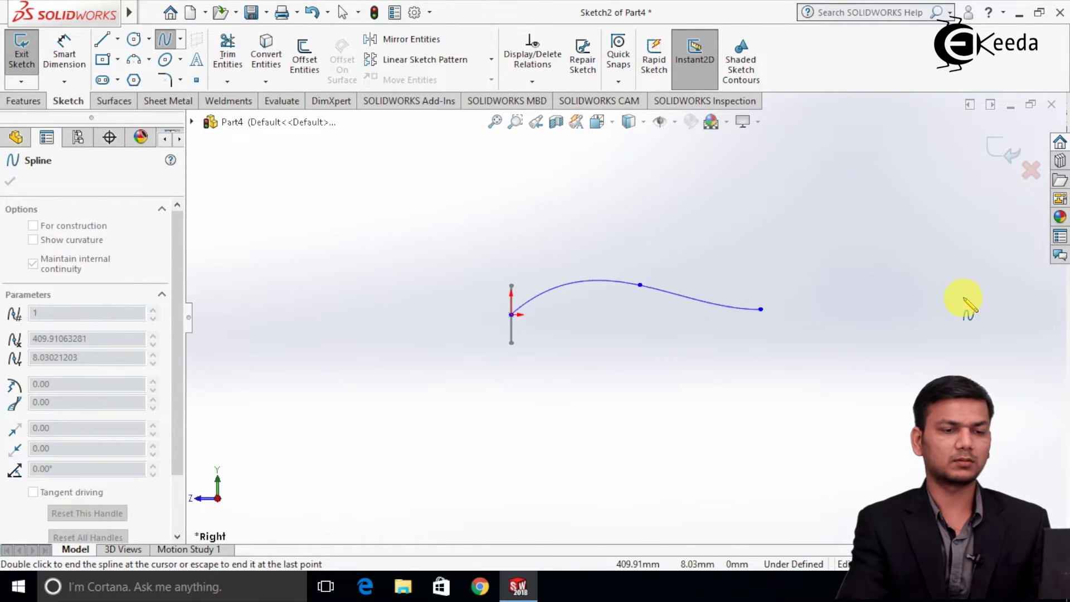
right_click(999, 262)
left_click(973, 273)
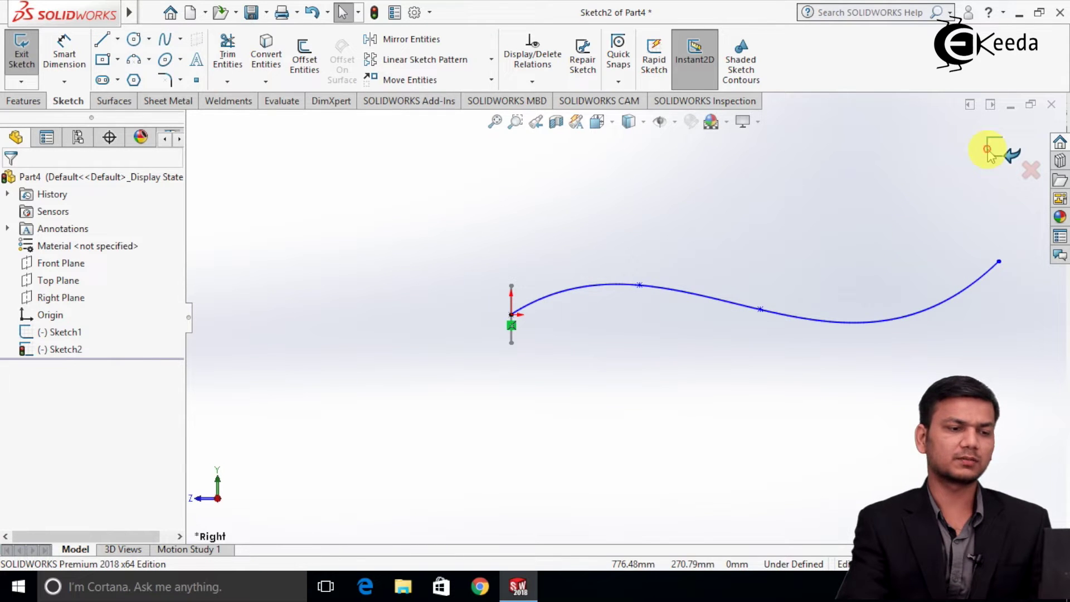
left_click(988, 150)
Start a Swept Boss/Base feature for the rectangle and spline sketches
mouse_move(689, 205)
middle_mouse_down()
mouse_move(653, 248)
mouse_move(801, 250)
middle_mouse_up()
scroll(846, 284, "down", 2)
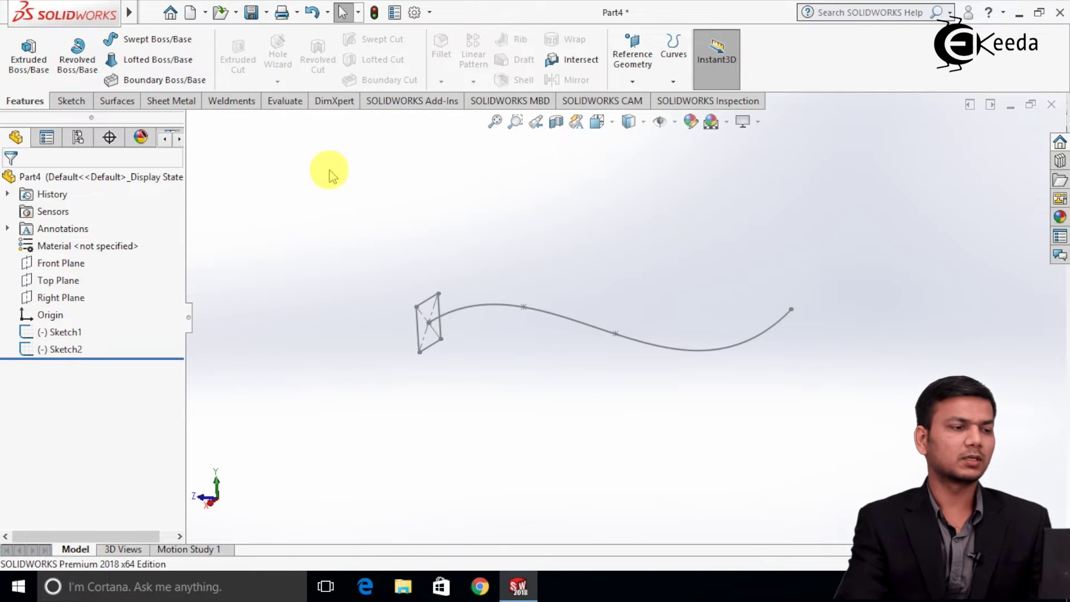
middle_click_drag(389, 222, 453, 231)
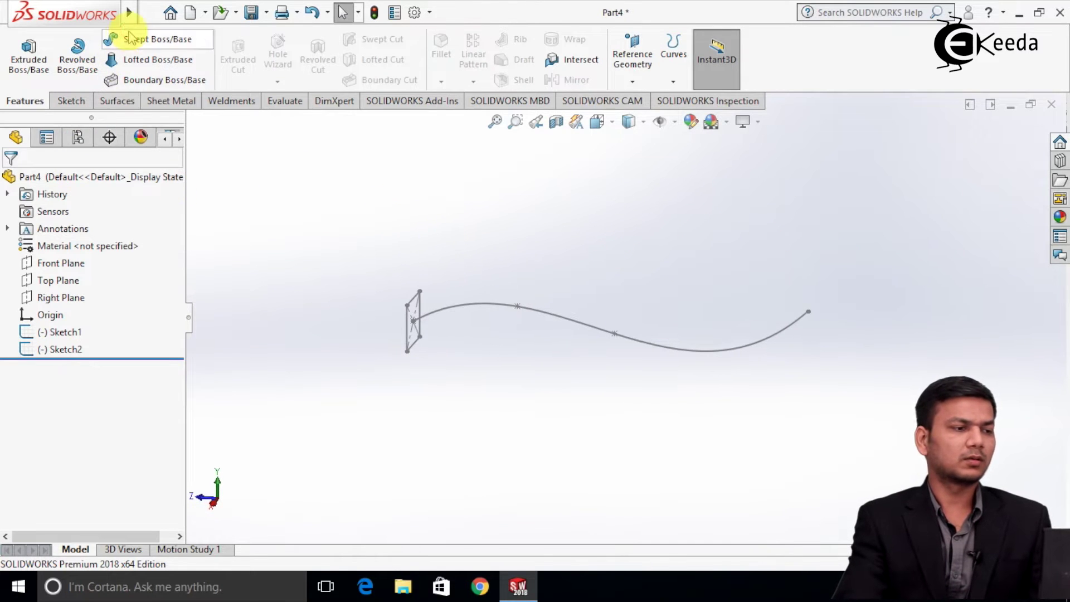
left_click(147, 39)
left_click(102, 284)
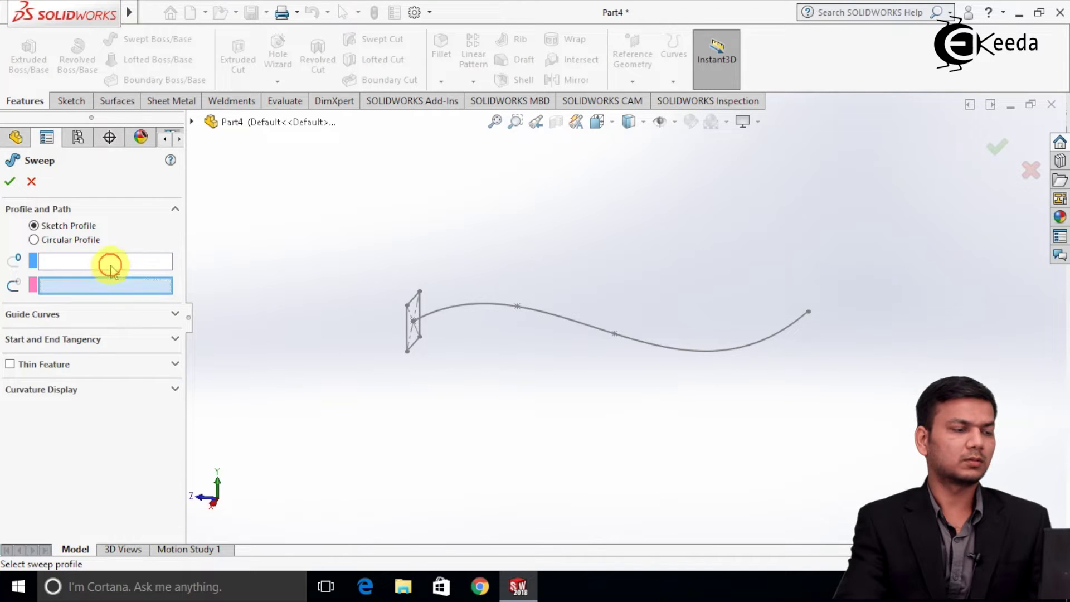
scroll(341, 310, "down", 2)
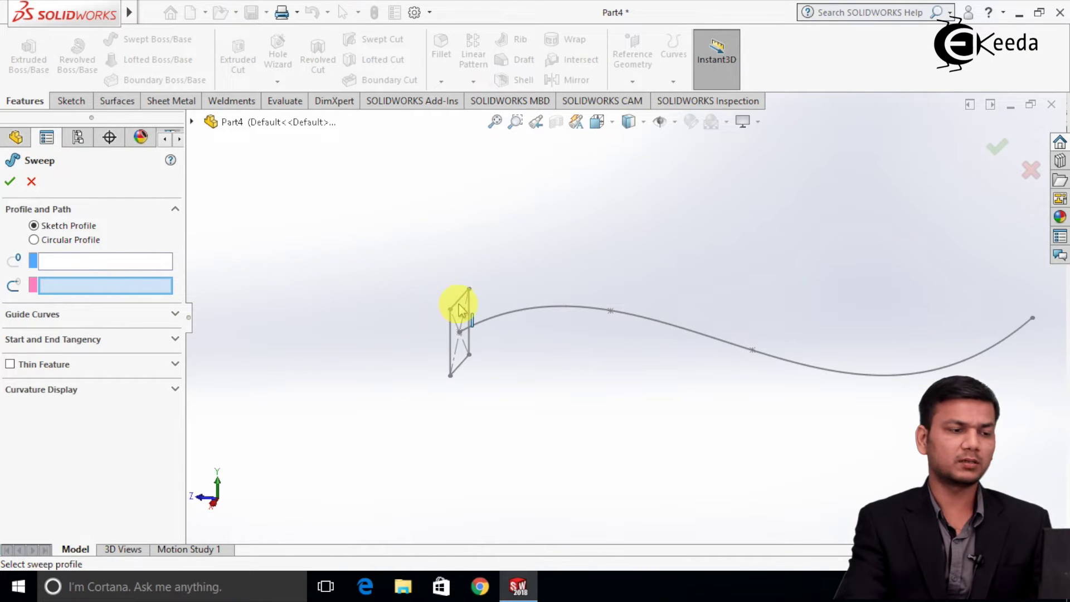
left_click(460, 308)
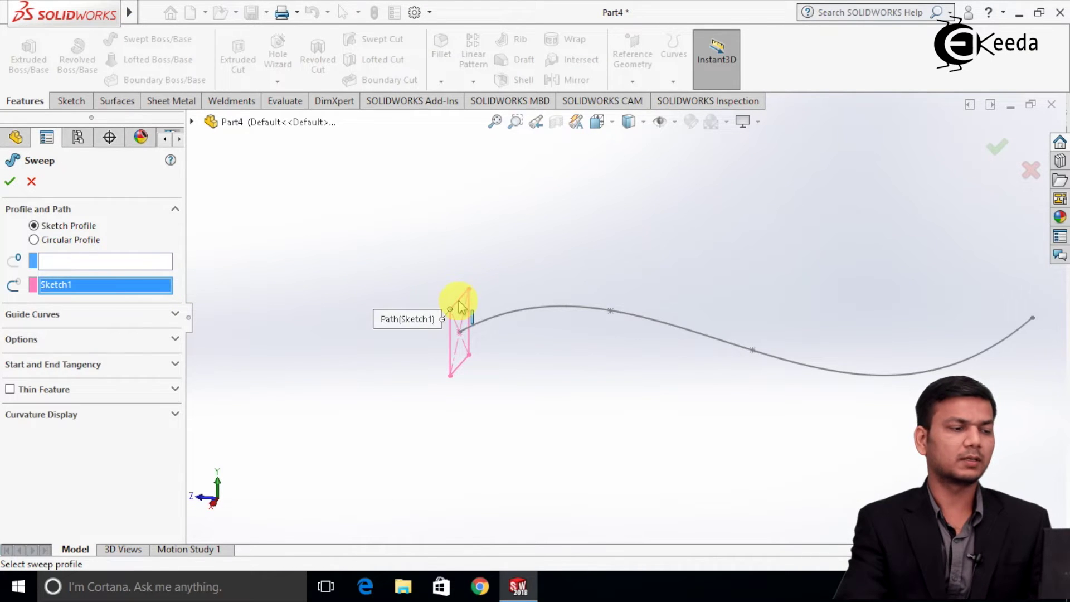
right_click(112, 287)
left_click(159, 295)
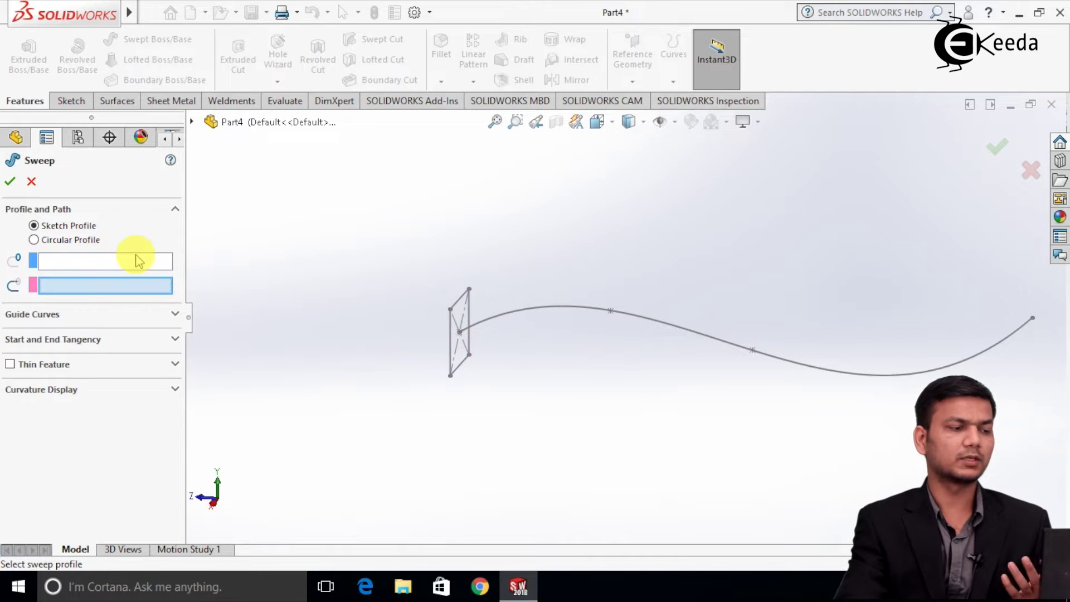
Assign the rectangle sketch as the sweep profile and the wavy spline sketch as its path
left_click(134, 260)
scroll(413, 287, "down", 2)
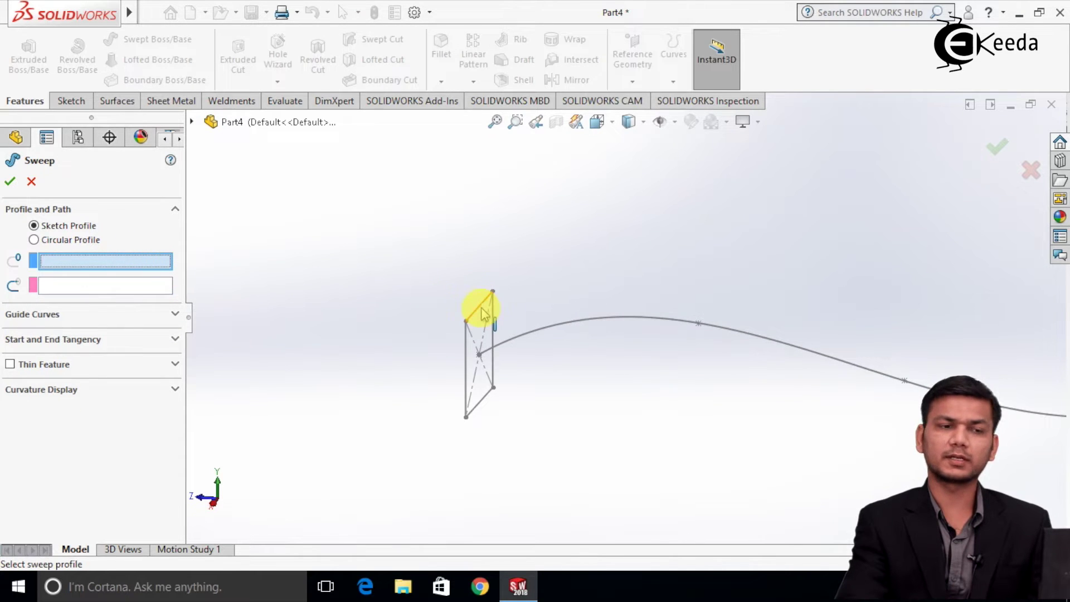
left_click(483, 313)
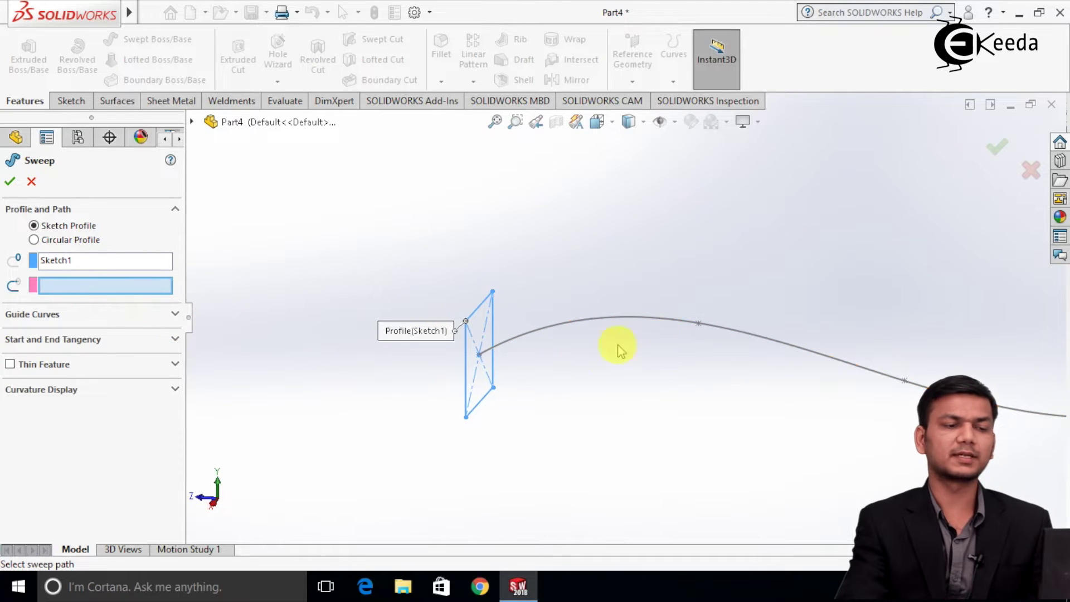
left_click(642, 319)
mouse_move(616, 377)
middle_mouse_down()
mouse_move(789, 359)
mouse_move(769, 395)
mouse_move(1001, 359)
mouse_move(998, 350)
middle_mouse_up()
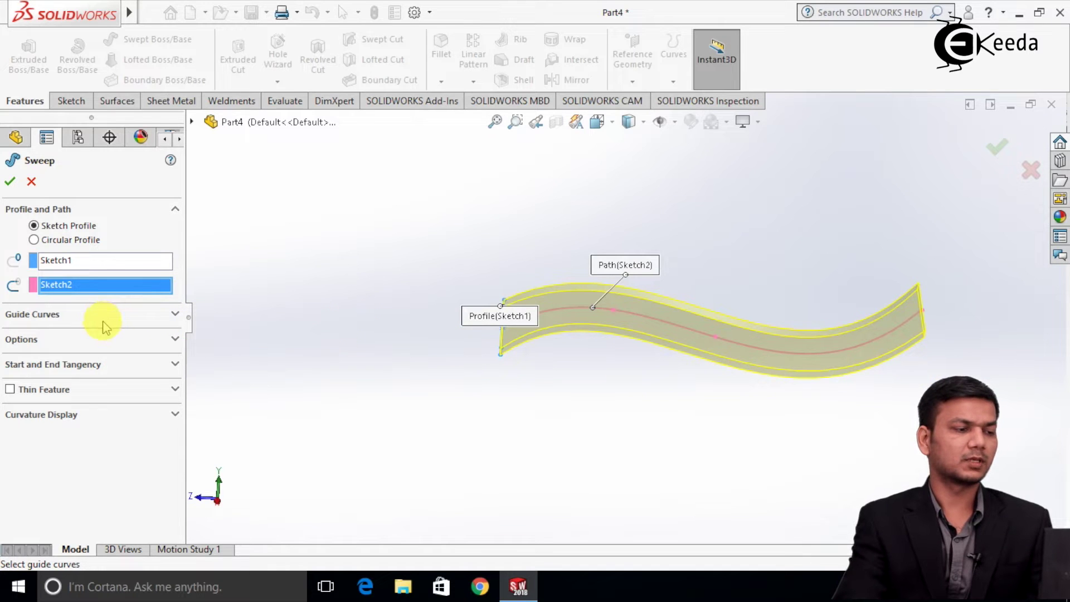
Reveal the sweep's profile orientation and profile twist options and look over the Follow Path preview
left_click(105, 322)
left_click(105, 321)
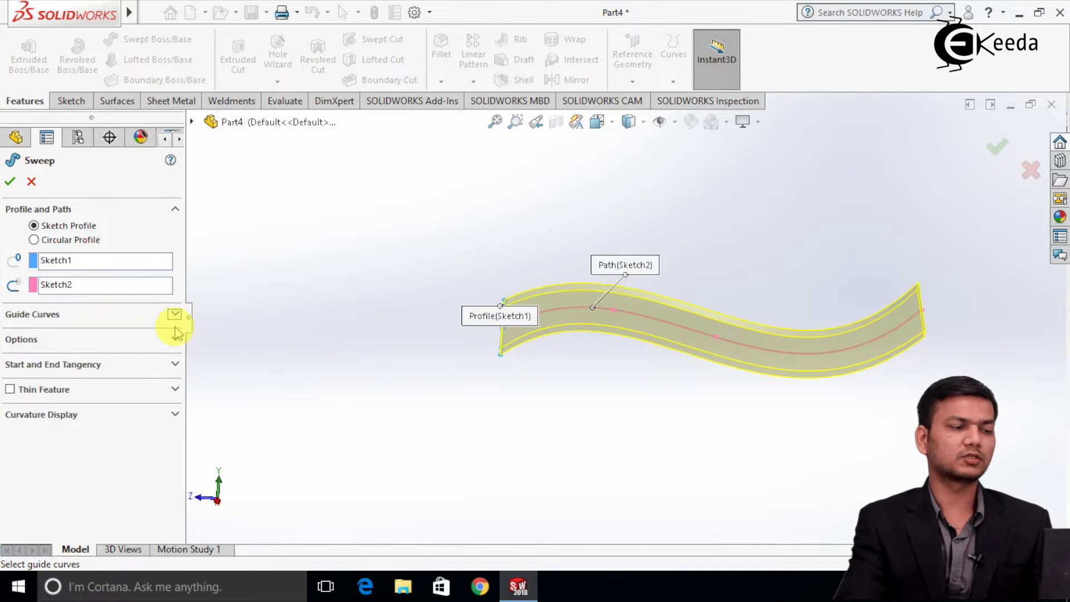
left_click(152, 341)
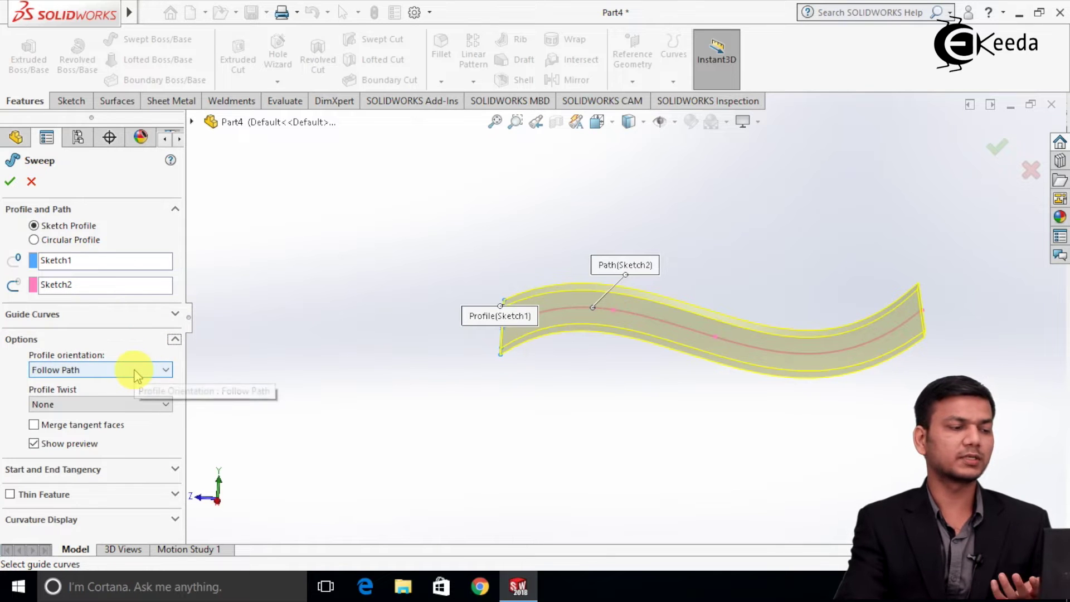
scroll(537, 329, "down", 2)
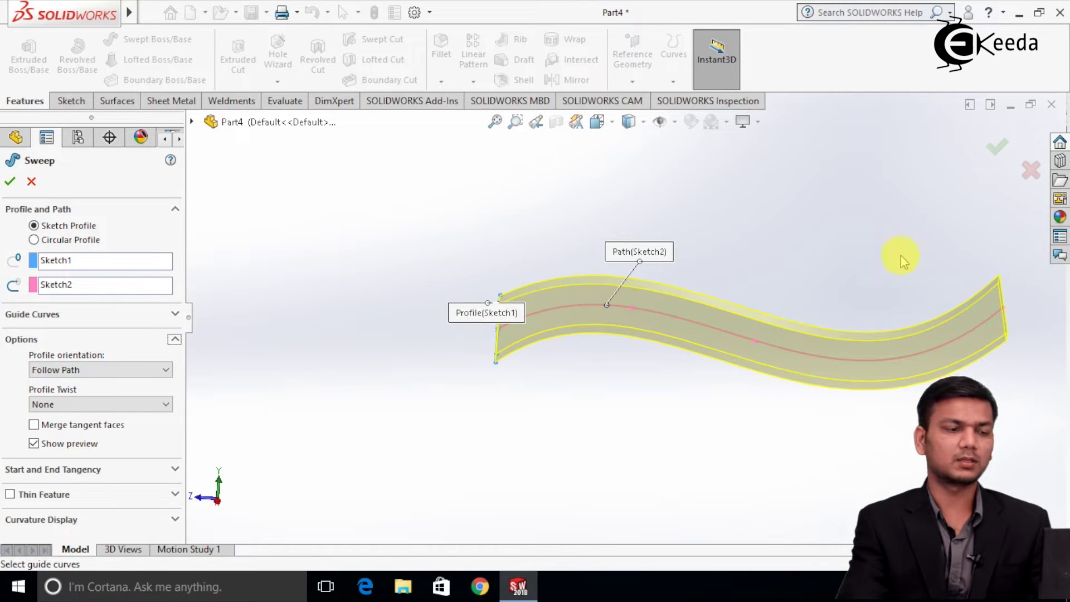
Compare the start and end faces of the Follow Path preview and set the profile orientation to Keep Normal Constant
left_click(147, 372)
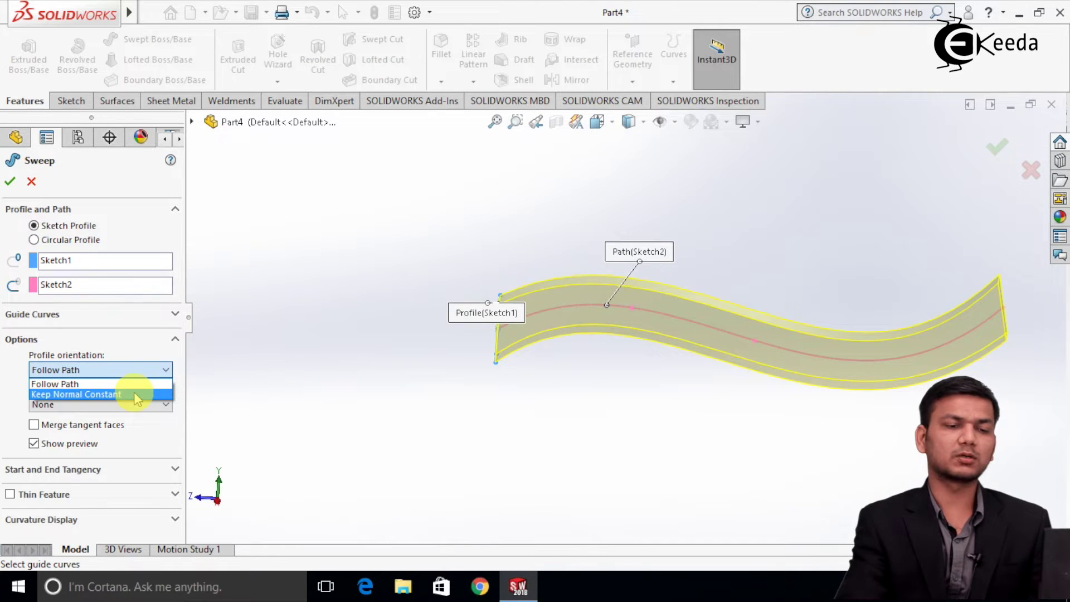
scroll(908, 318, "up", 1)
scroll(442, 308, "down", 3)
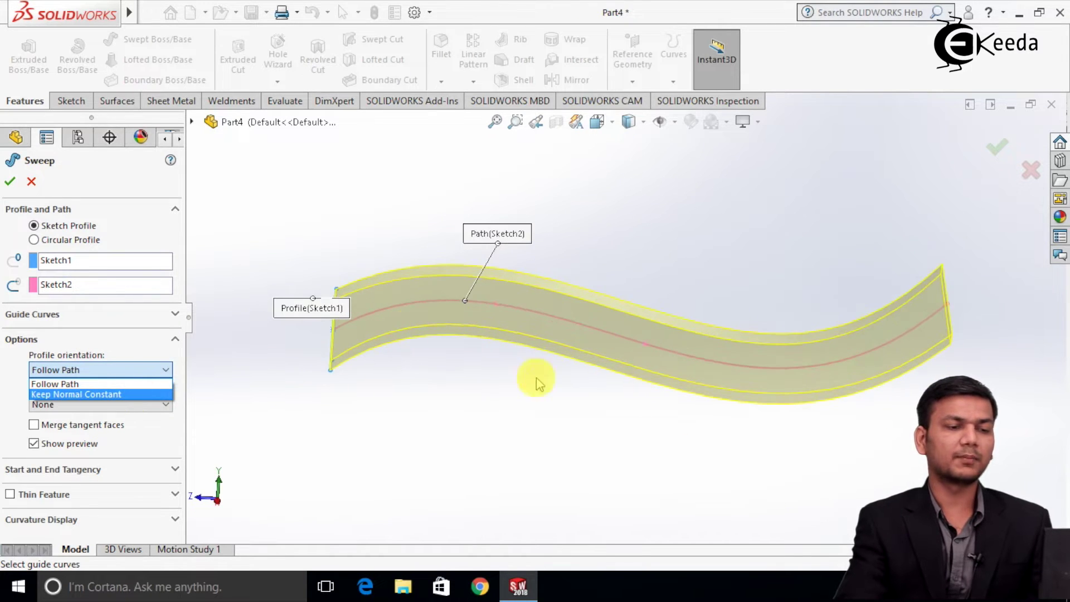
scroll(633, 378, "up", 1)
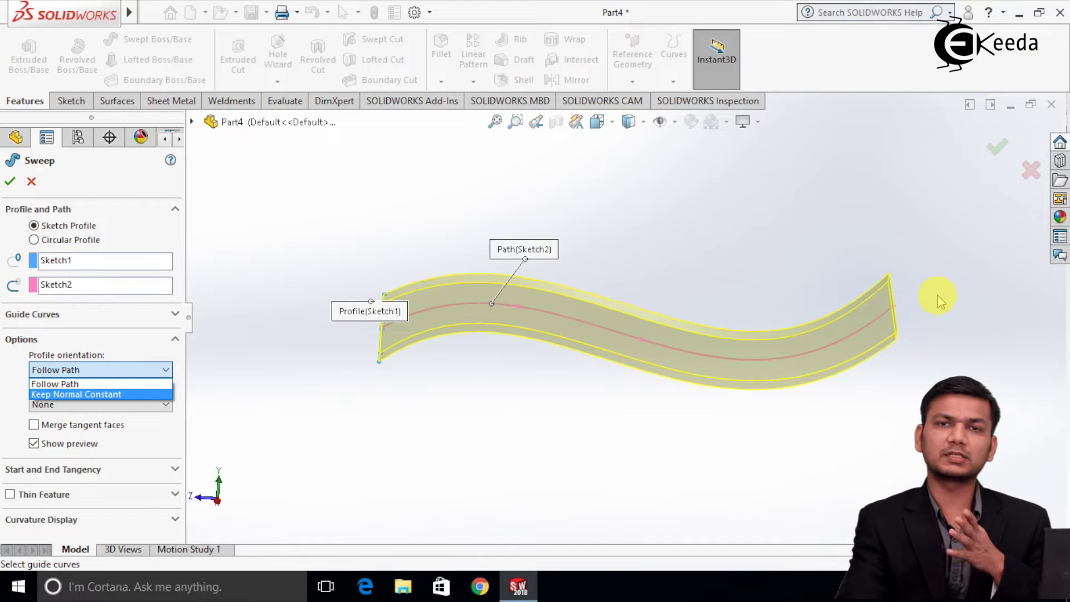
scroll(925, 306, "down", 2)
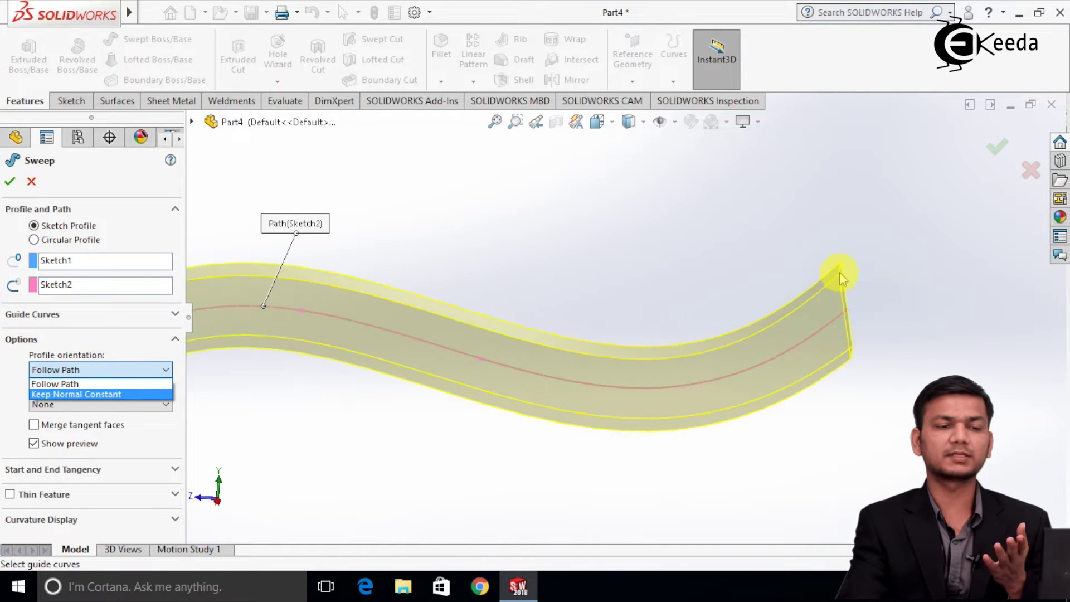
scroll(837, 258, "up", 1)
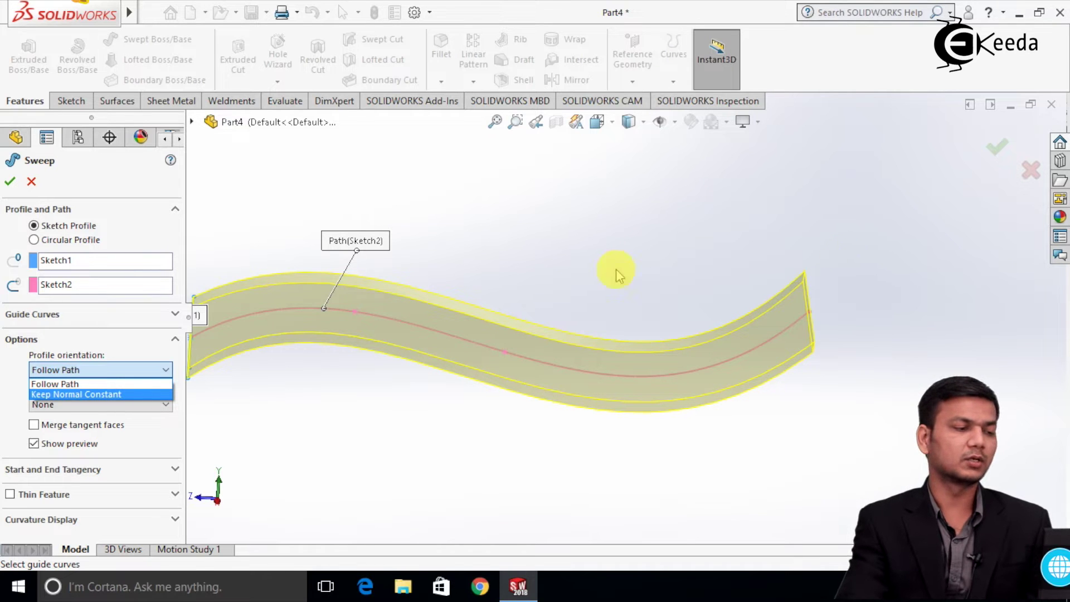
scroll(492, 345, "up", 3)
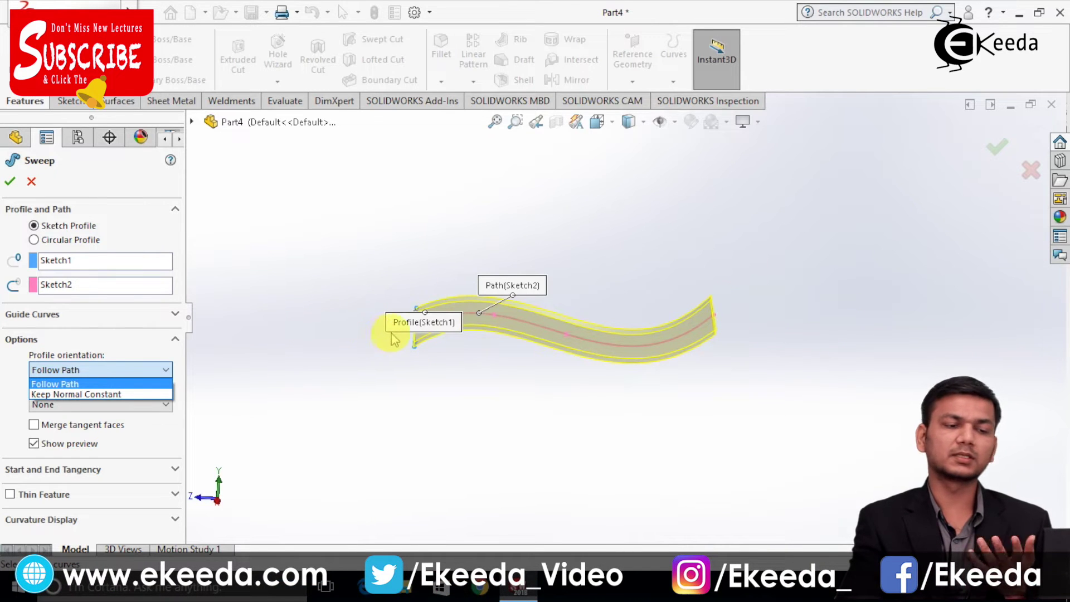
left_click(146, 395)
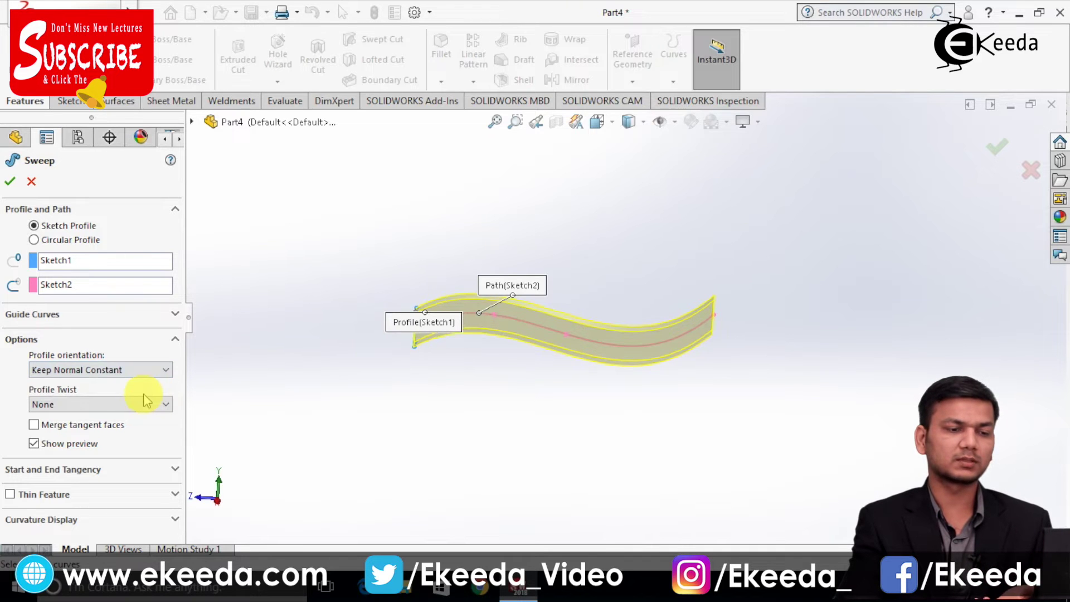
Inspect the end face of the Keep Normal Constant preview and accept the sweep
scroll(713, 310, "down", 4)
scroll(683, 295, "up", 1)
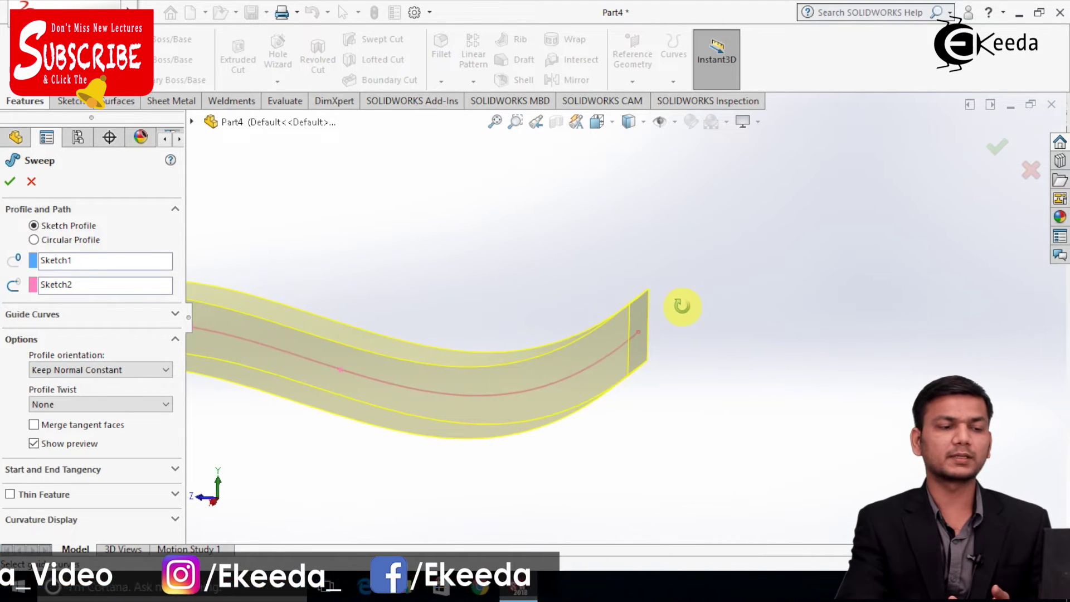
scroll(608, 337, "up", 2)
scroll(416, 350, "down", 2)
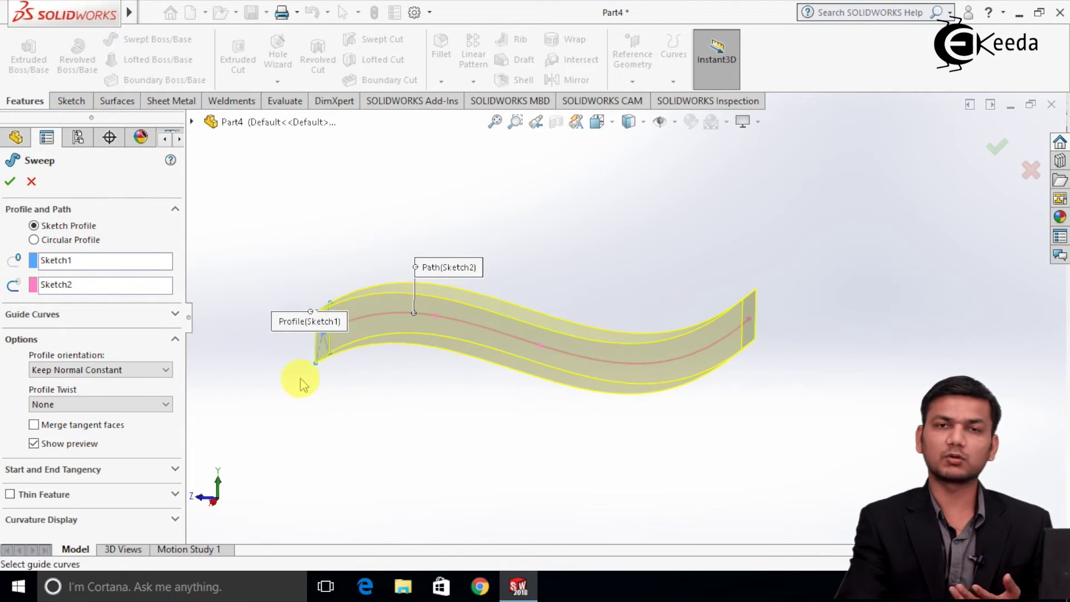
left_click(11, 181)
middle_click_drag(370, 196, 403, 229)
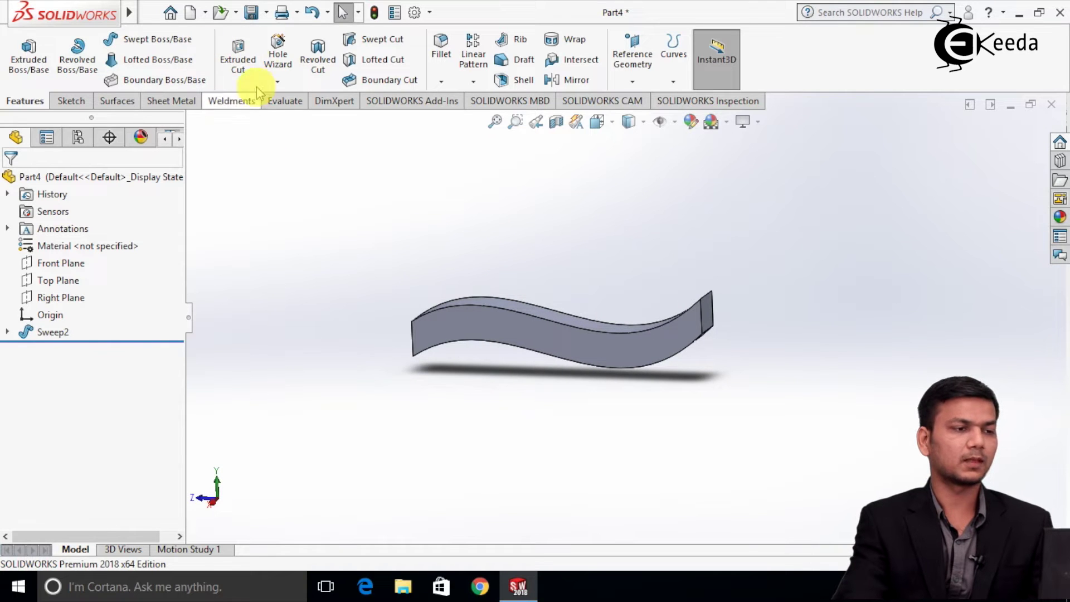
Undo the sweep feature, reopen the spline path sketch to view it square-on, and exit the sketch
left_click(313, 14)
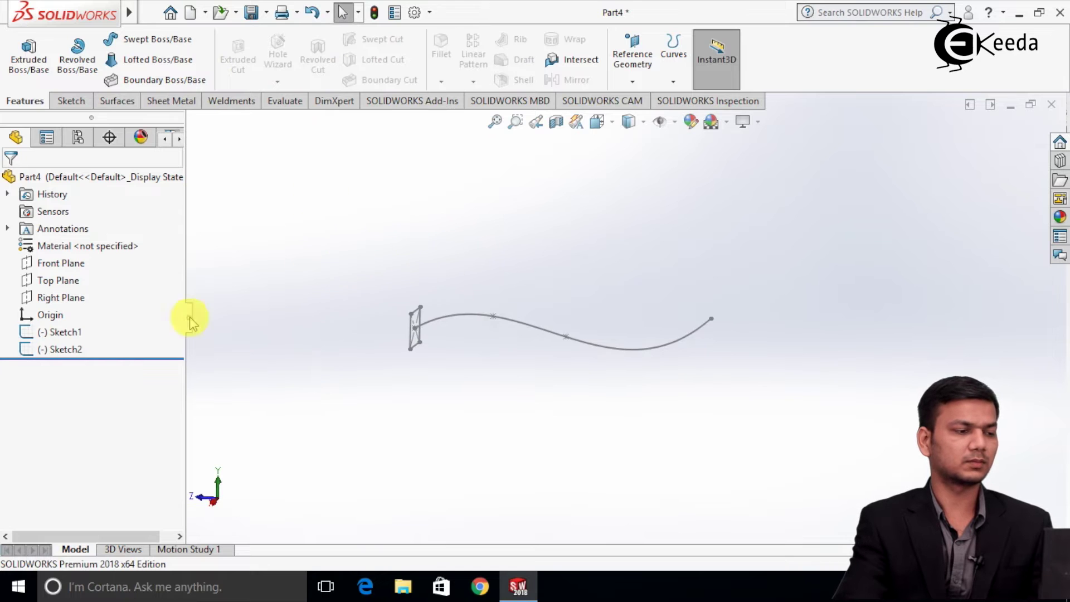
right_click(77, 349)
left_click(96, 267)
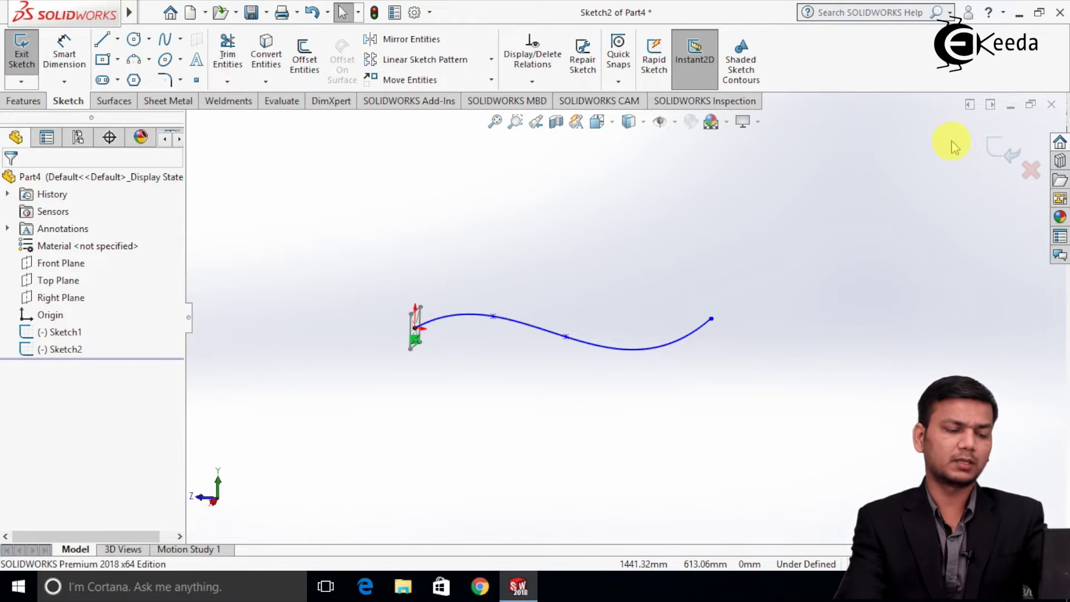
key("ctrl+8")
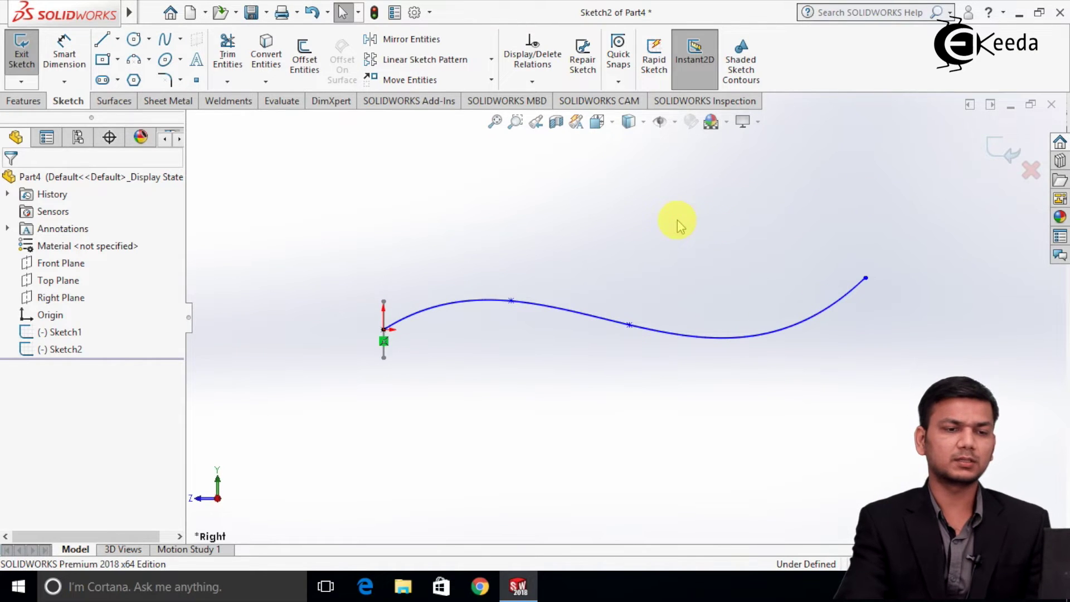
left_click(998, 146)
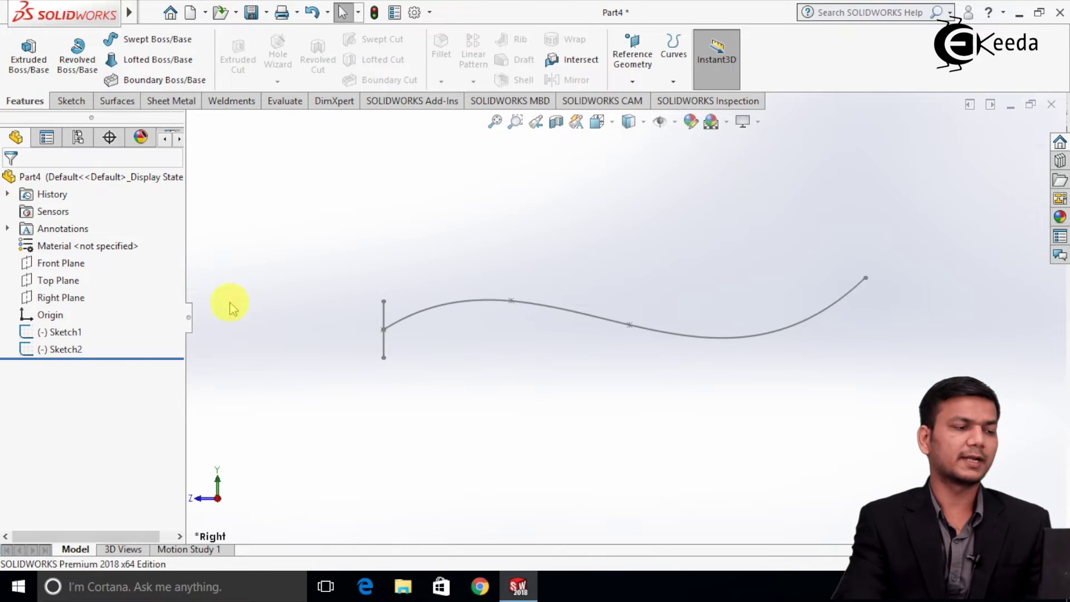
right_click(62, 349)
left_click(326, 274)
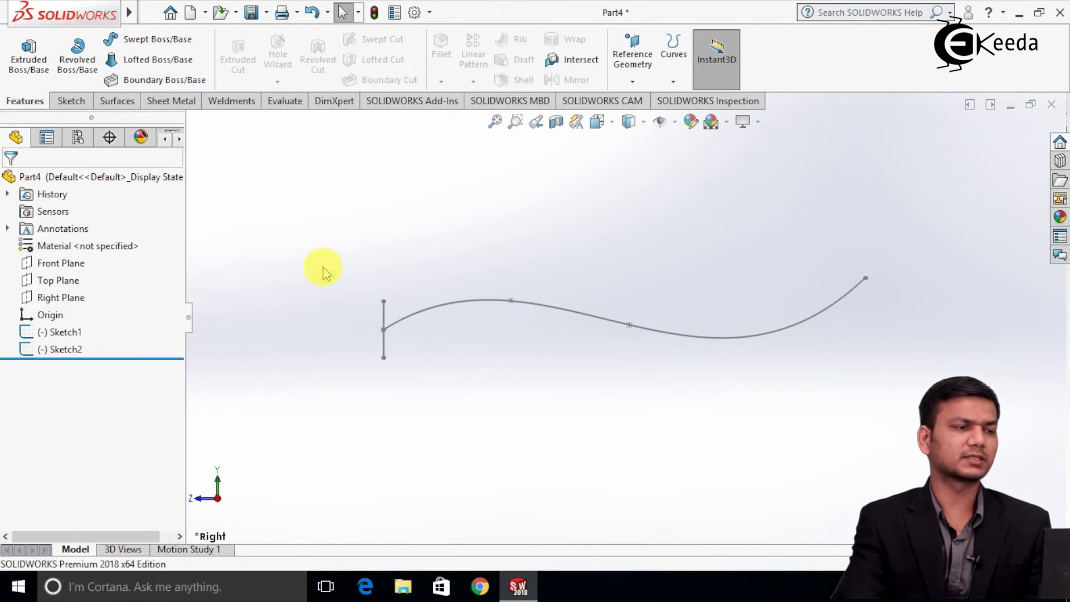
Create a new part document and start a sketch on the Front Plane
left_click(193, 12)
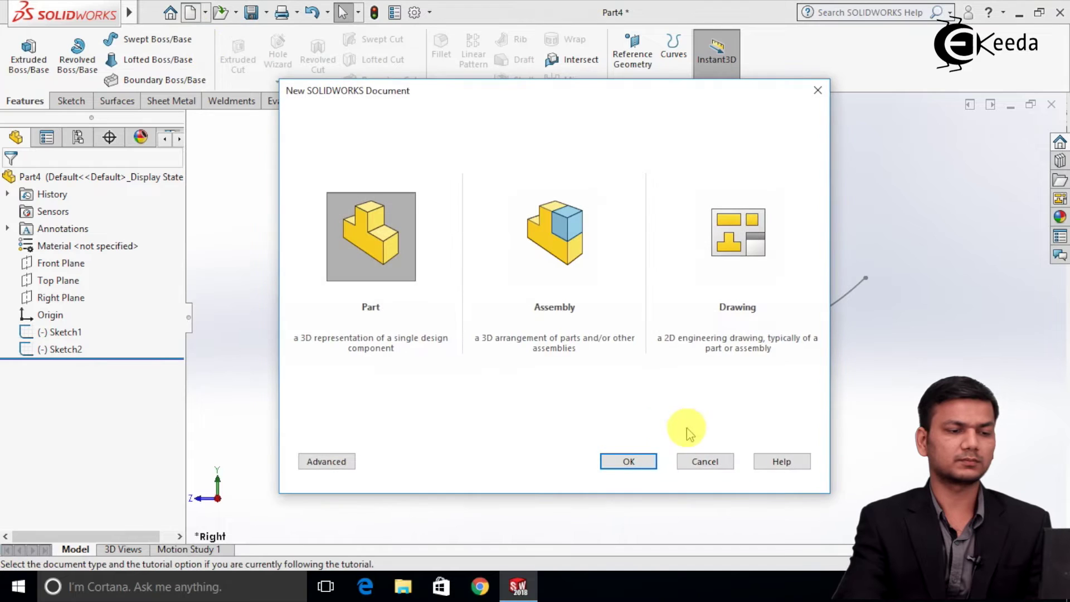
left_click(635, 461)
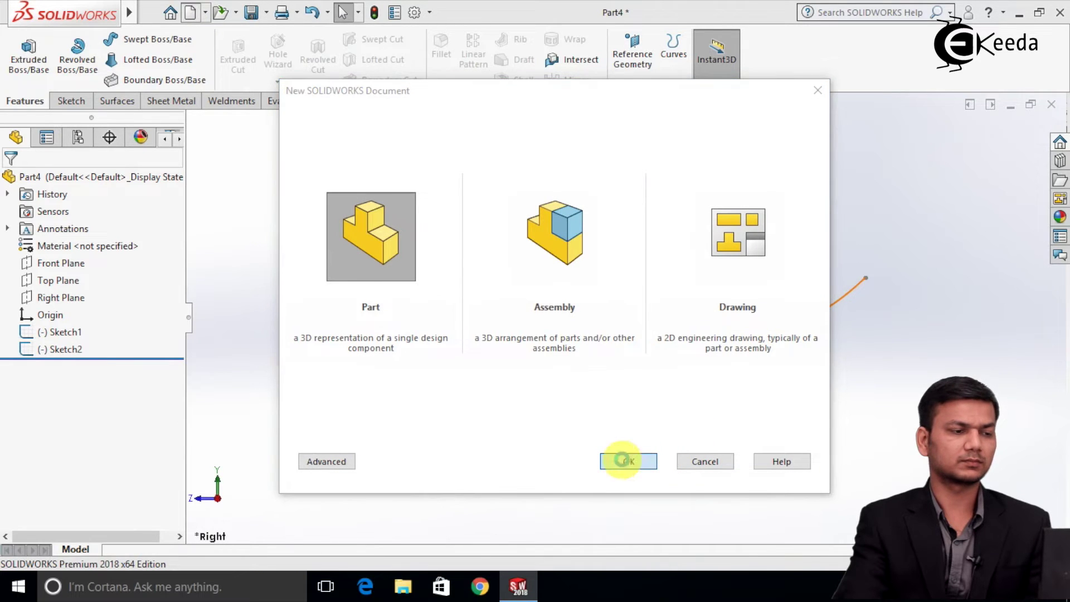
right_click(73, 263)
left_click(87, 236)
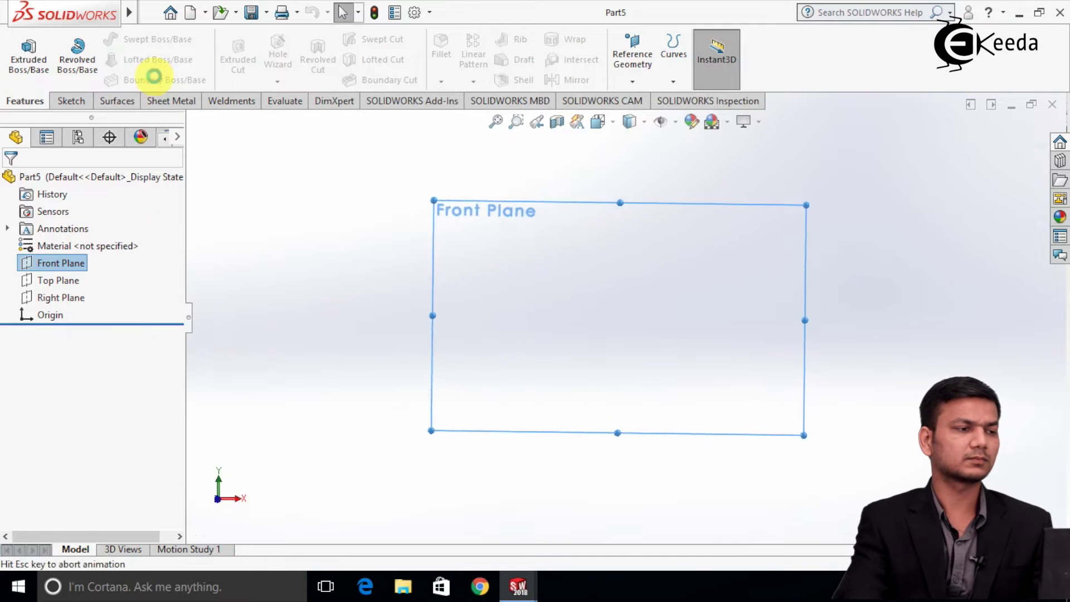
Draw a nearly square center rectangle centred on the origin and finish the sketch
left_click(102, 61)
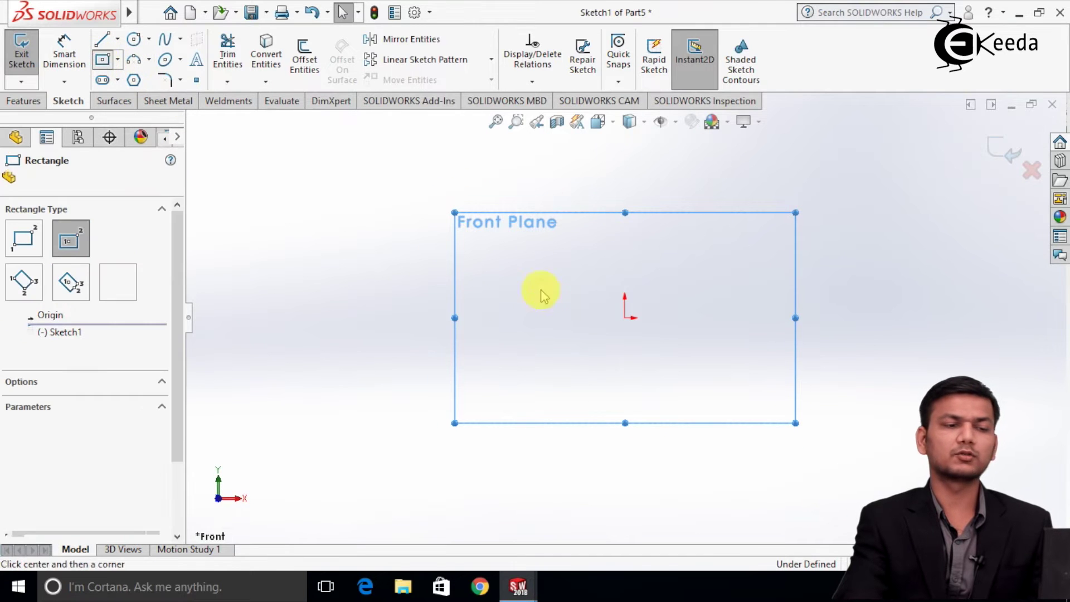
left_click(625, 318)
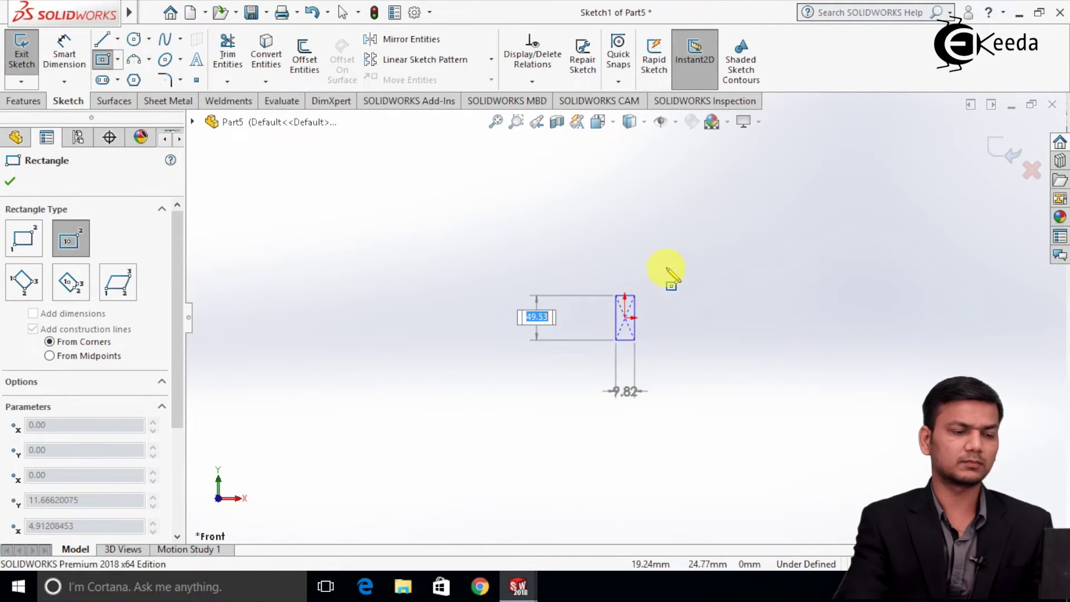
left_click(713, 233)
right_click(725, 238)
left_click(751, 242)
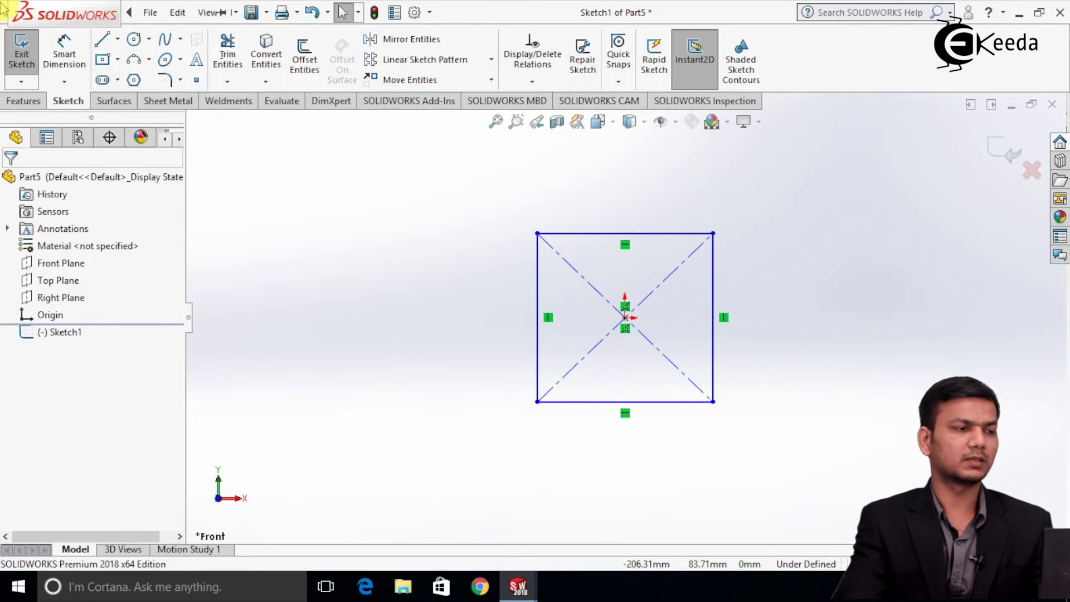
left_click(22, 56)
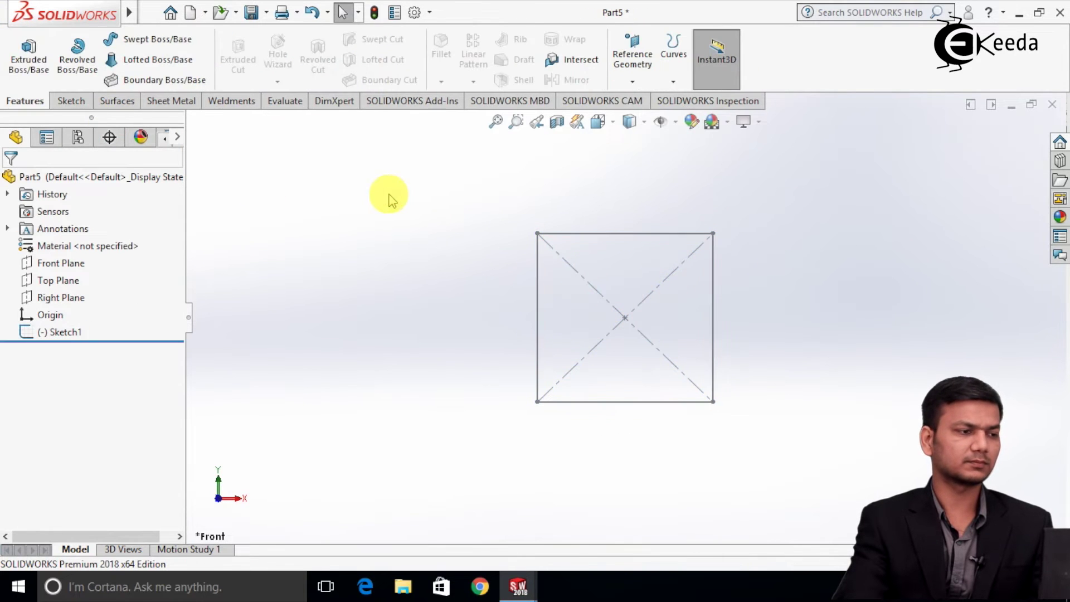
Sketch a nearly horizontal line about 452 mm long from the origin on the Right Plane and exit the sketch
left_click(70, 298)
right_click(69, 298)
left_click(88, 281)
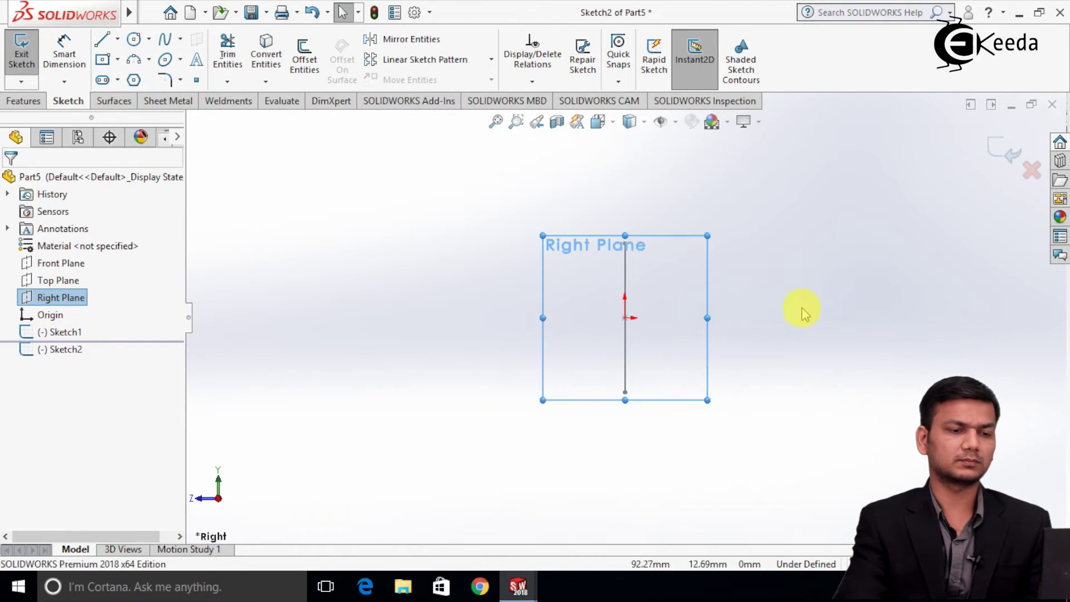
left_click(103, 40)
left_click(416, 306)
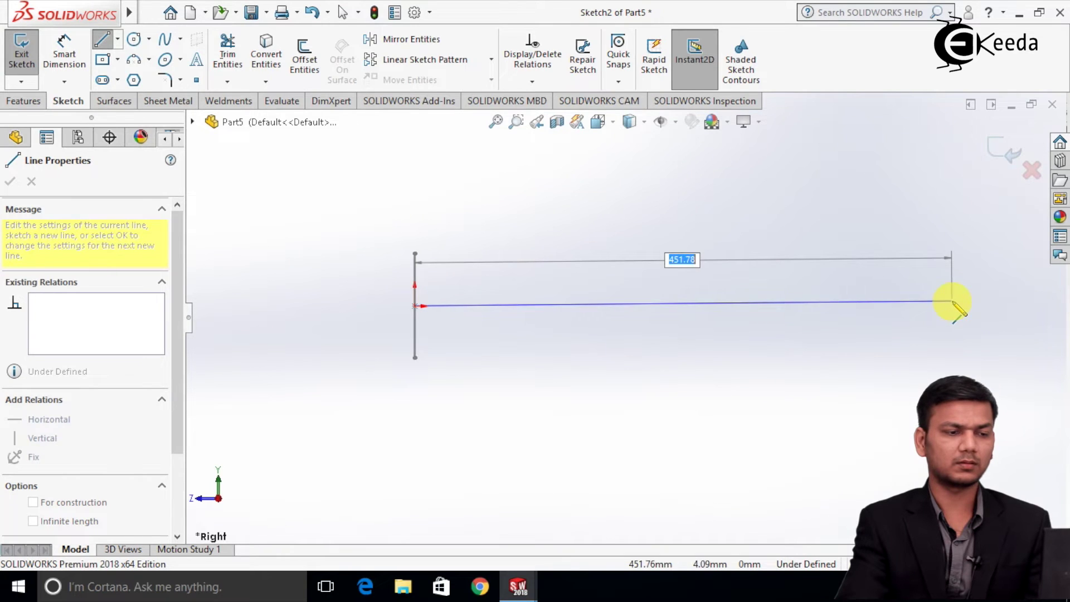
left_click(953, 301)
right_click(953, 302)
left_click(926, 332)
key("Escape")
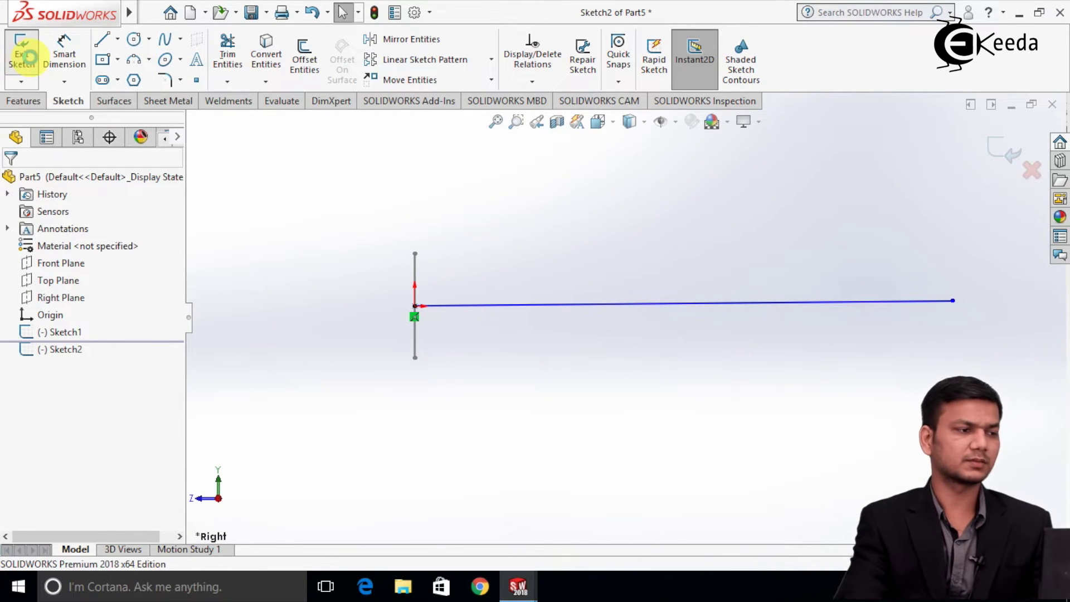
left_click(23, 56)
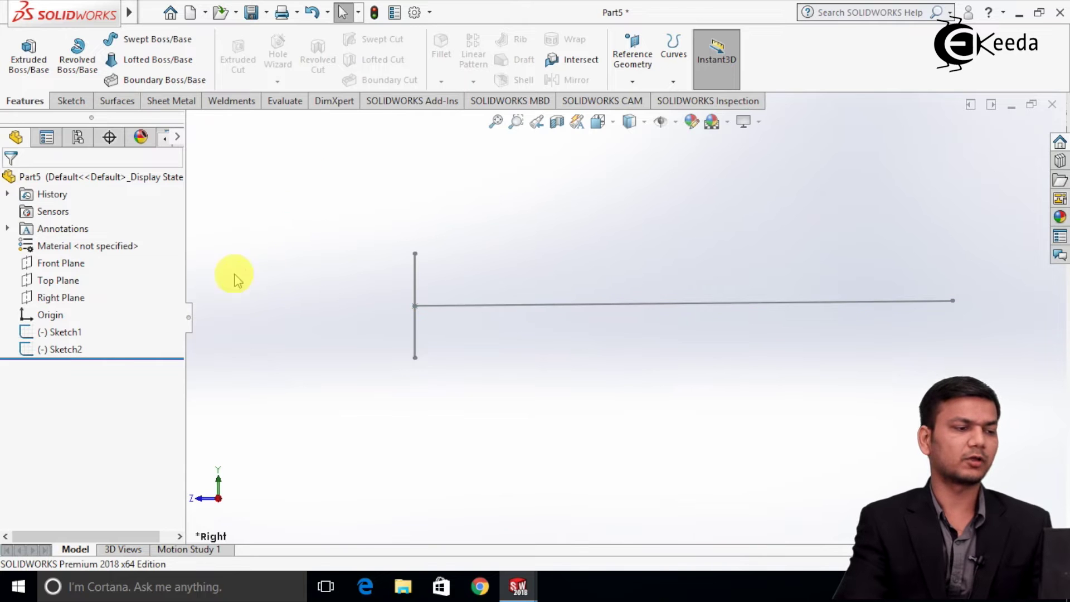
Start another sketch on the Right Plane and draw a wavy six-point spline above the path line, starting near the rectangle's upper edge
right_click(61, 300)
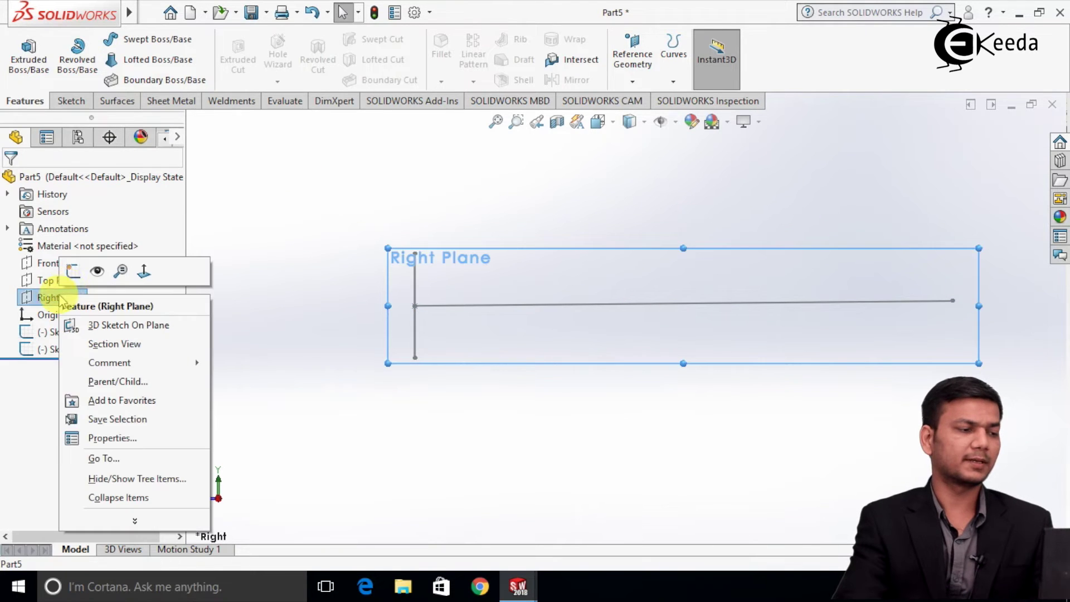
left_click(69, 271)
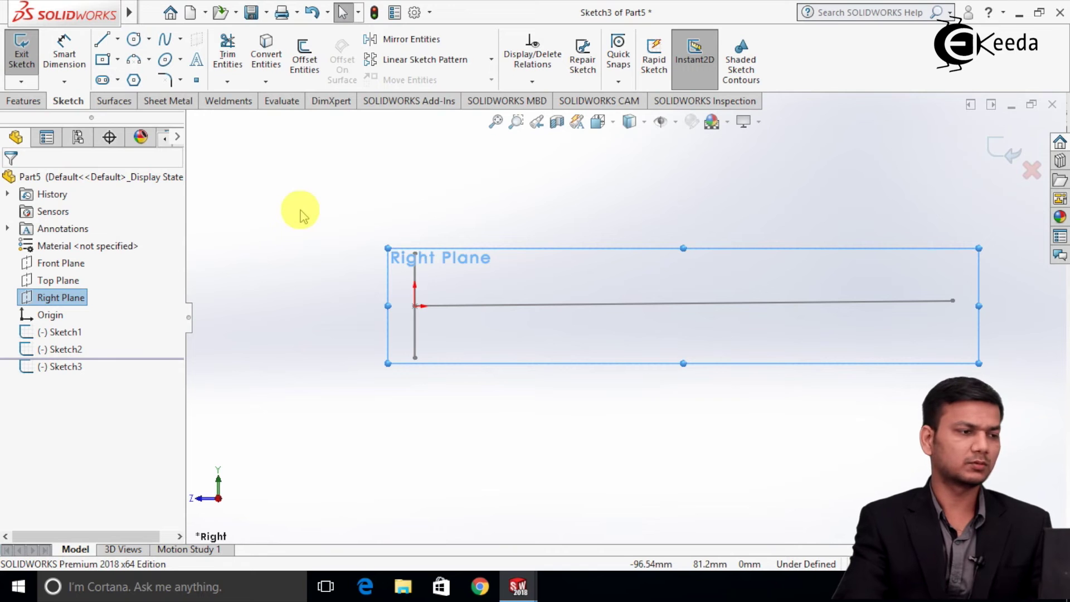
left_click(166, 40)
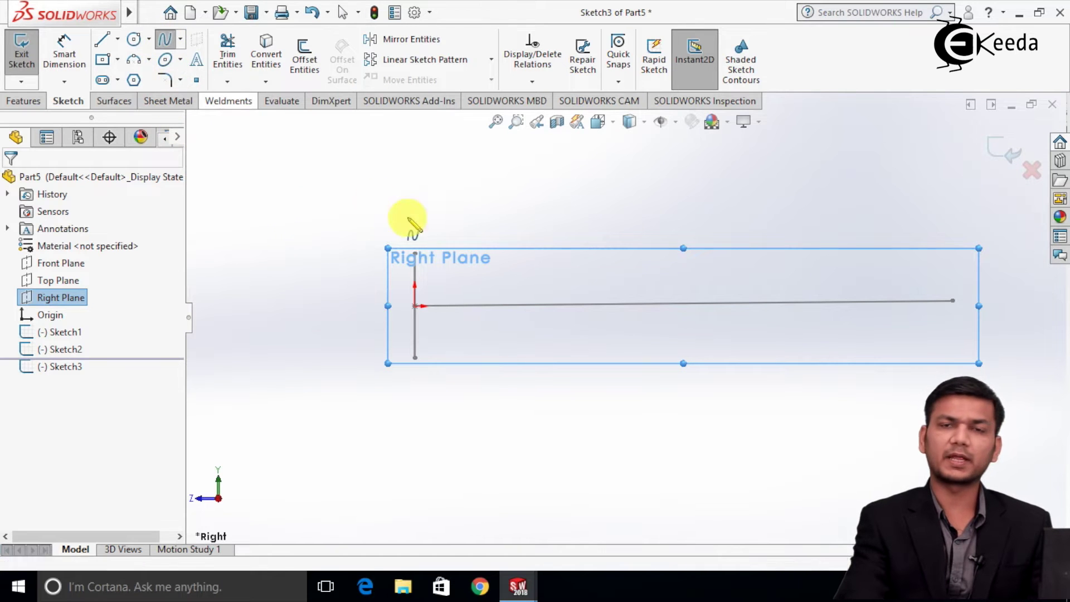
left_click(416, 257)
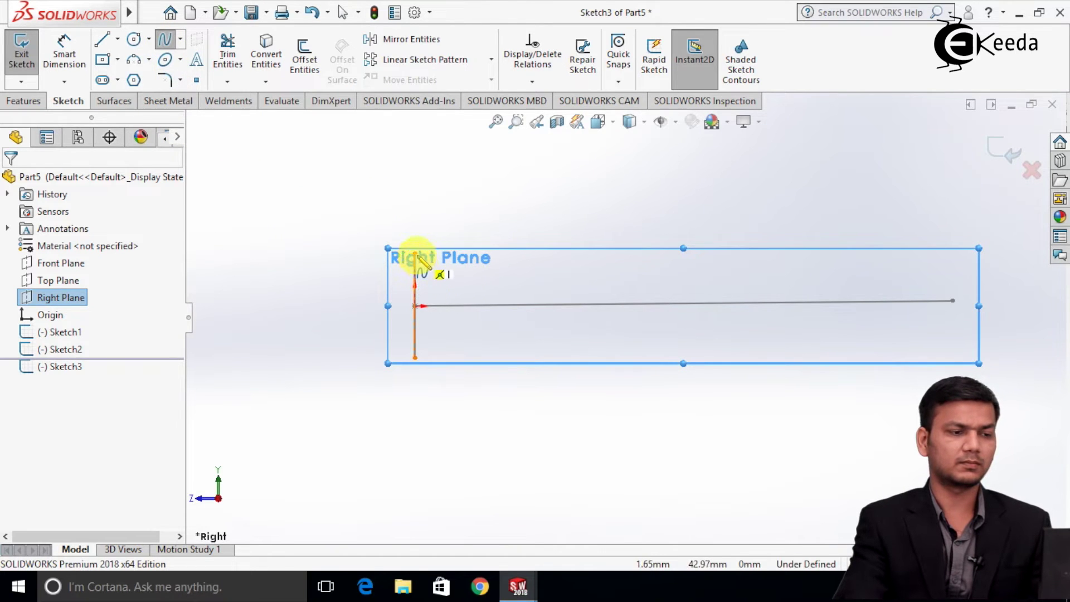
left_click(519, 260)
left_click(676, 242)
left_click(814, 253)
left_click(898, 248)
right_click(980, 245)
left_click(988, 258)
Add a Pierce relation between the spline's start point and the rectangle's upper edge, and exit the sketch
middle_click_drag(617, 196, 561, 223)
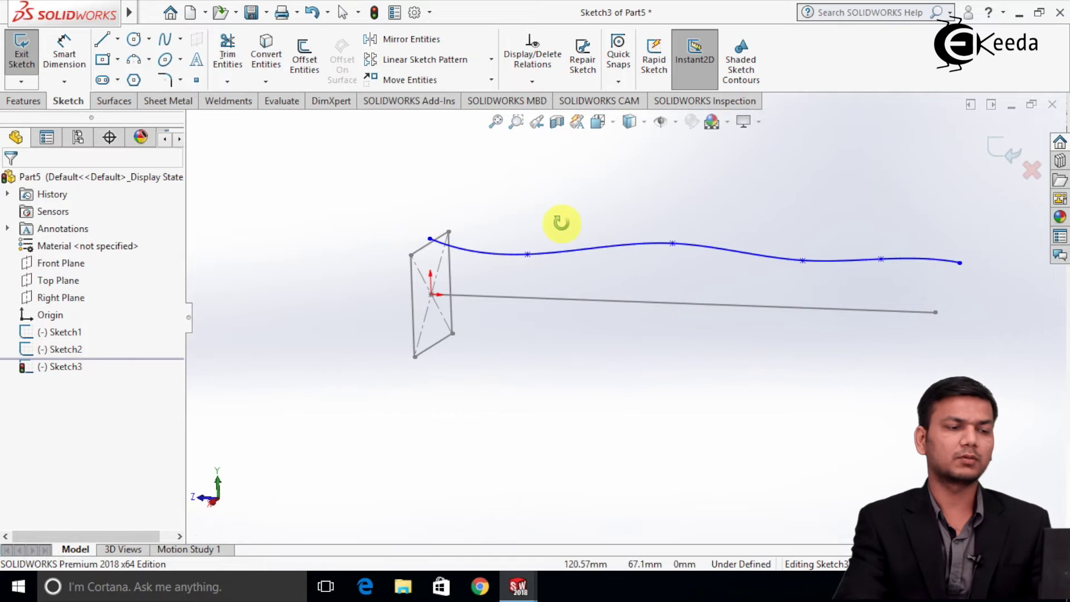
scroll(474, 220, "down", 3)
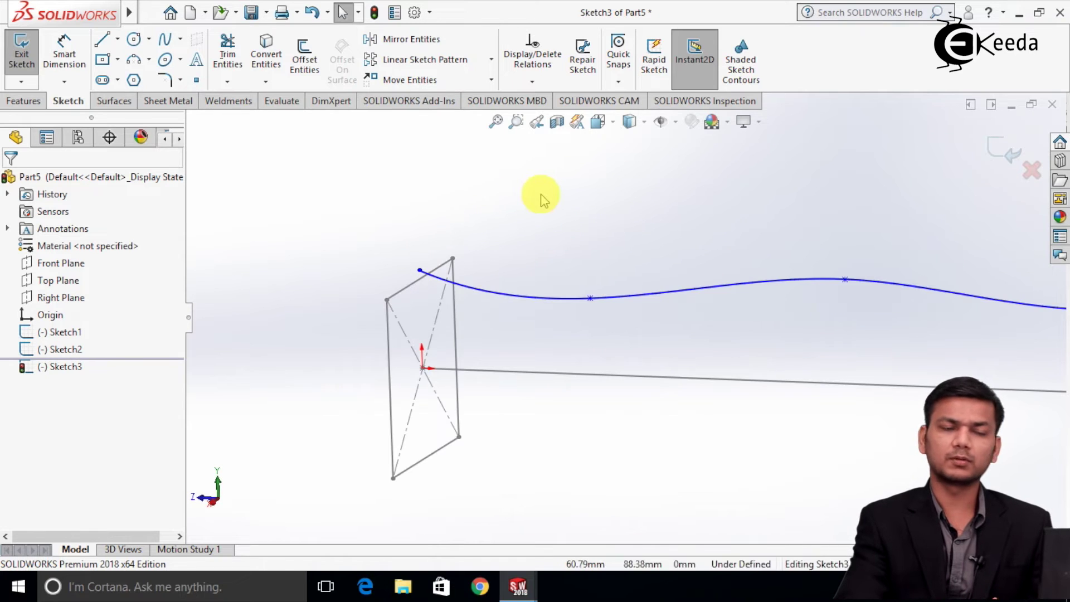
left_click(532, 82)
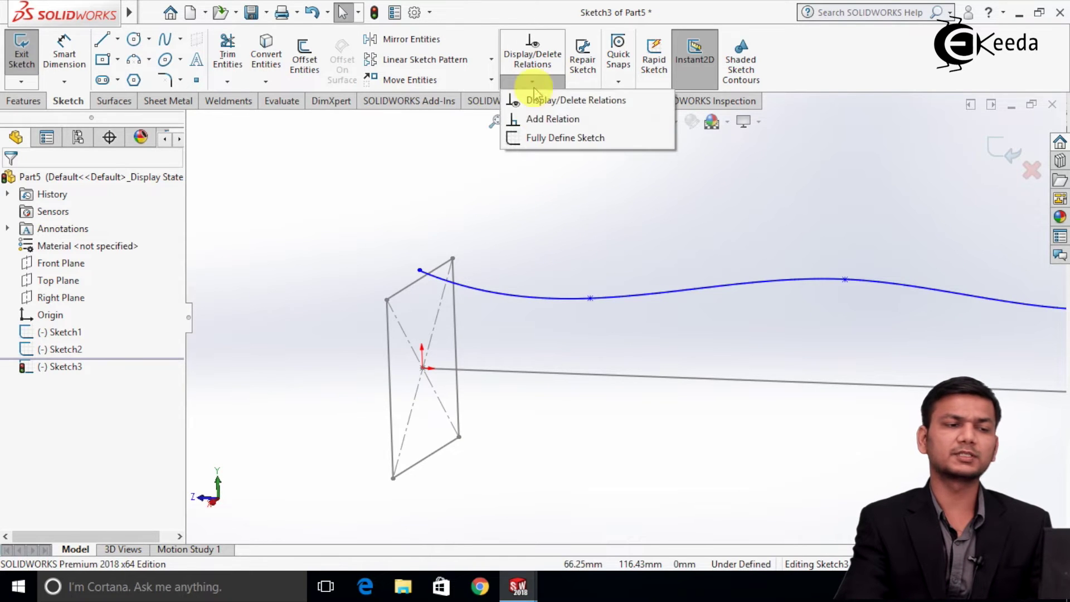
left_click(538, 119)
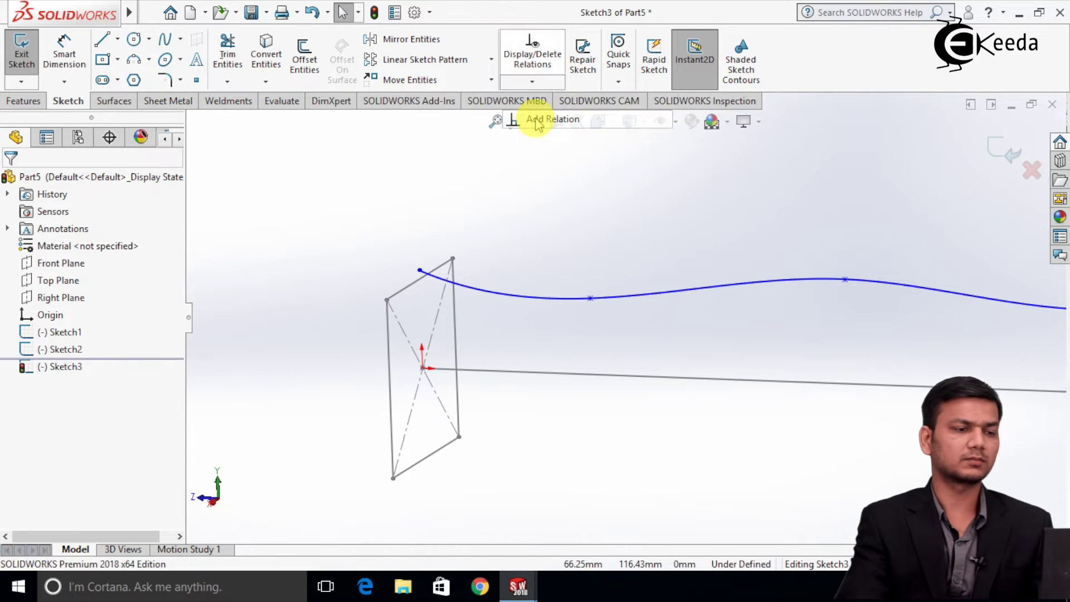
left_click(420, 271)
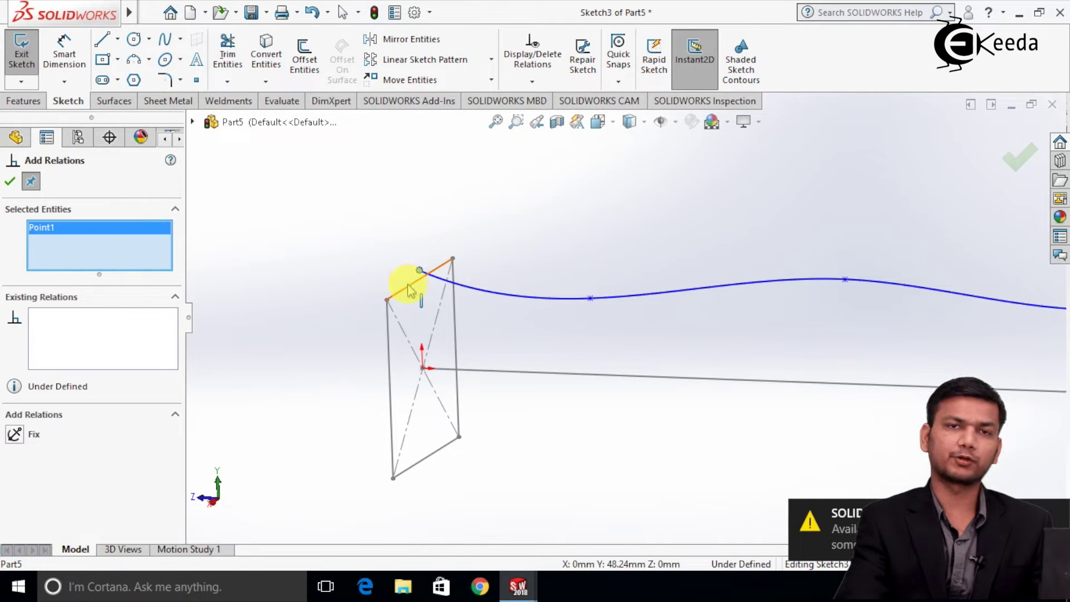
left_click(407, 284)
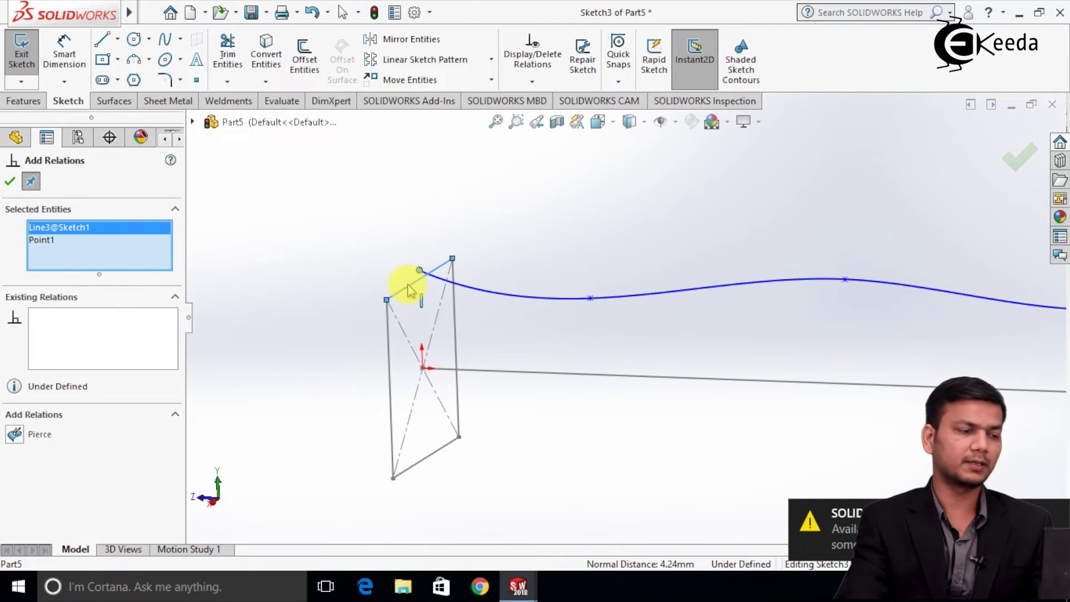
left_click(29, 436)
left_click(10, 183)
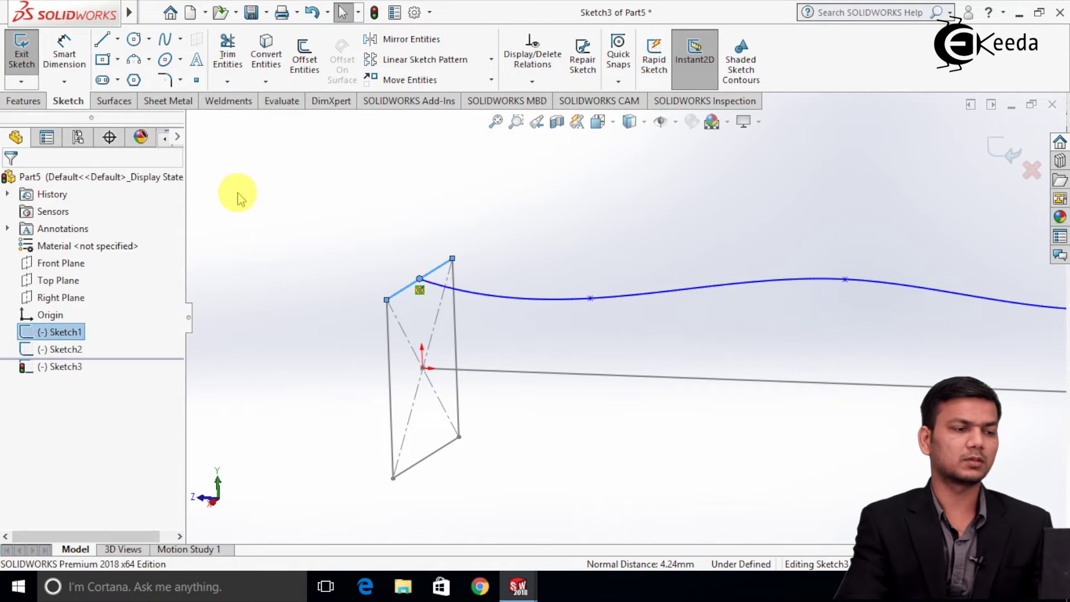
left_click(22, 61)
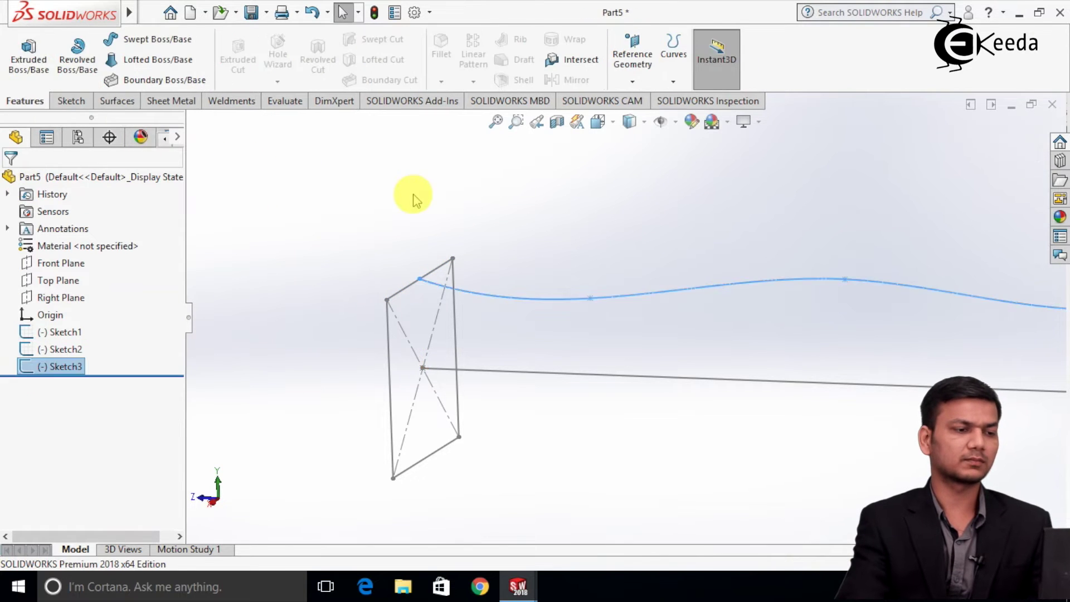
Create a Swept Boss/Base of the rectangle along the straight line, with the spline as guide curve
left_click(155, 39)
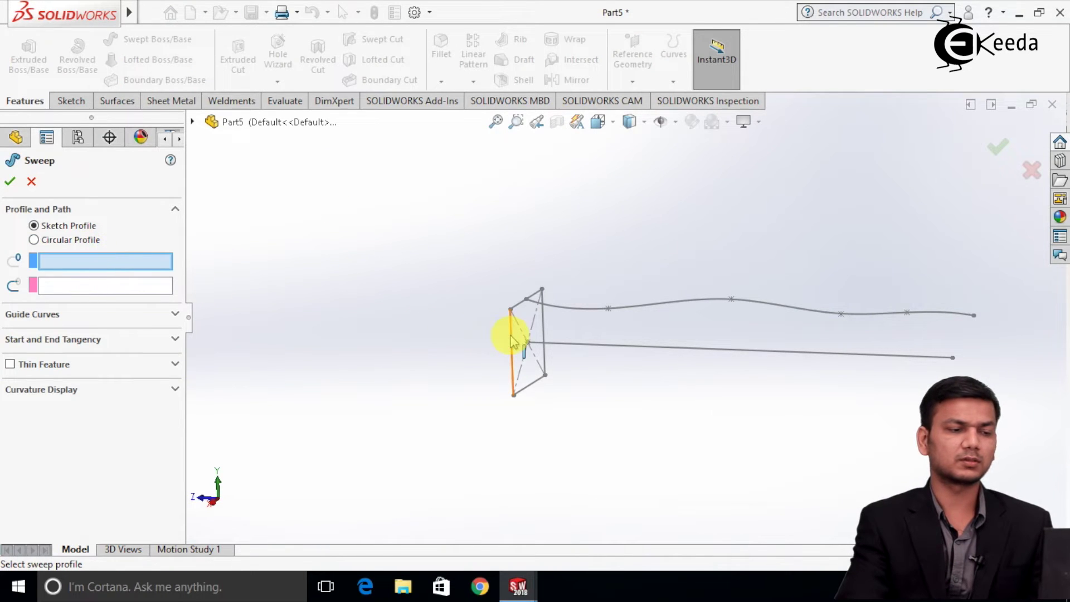
left_click(512, 339)
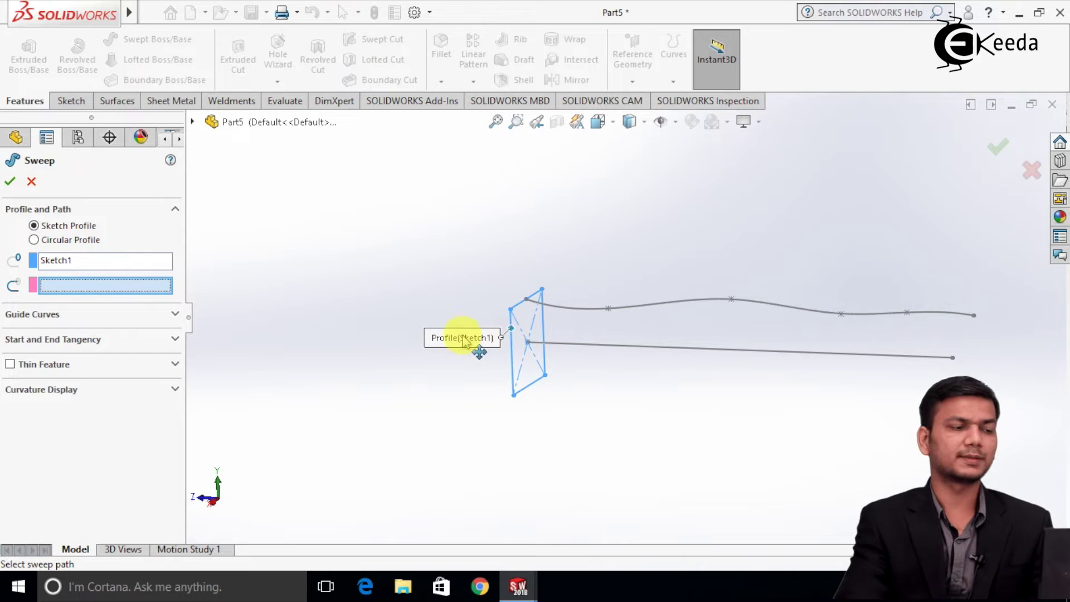
left_click(645, 350)
left_click(141, 315)
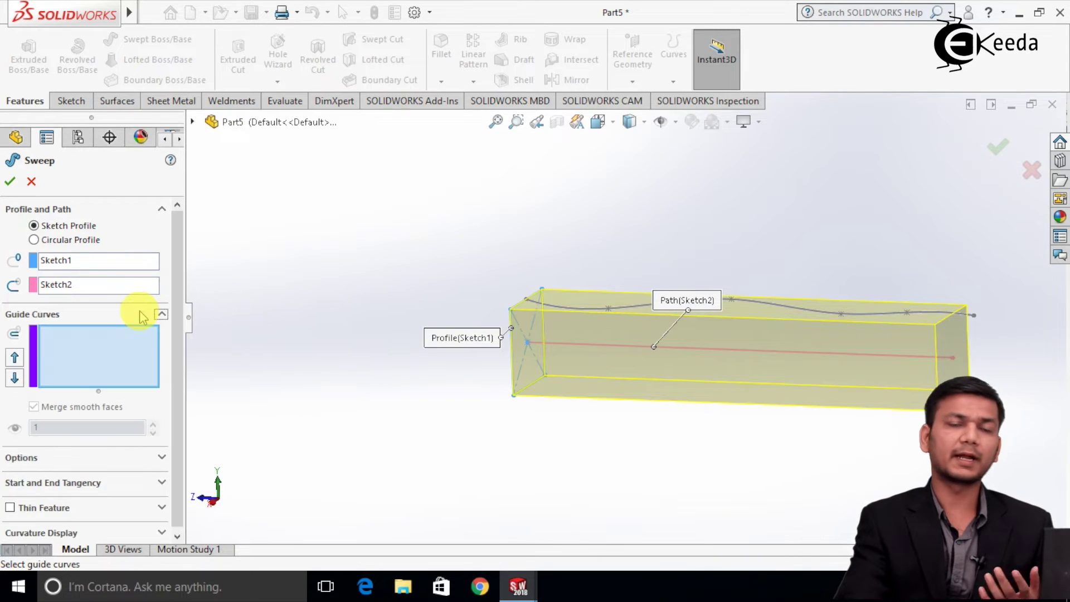
left_click(566, 310)
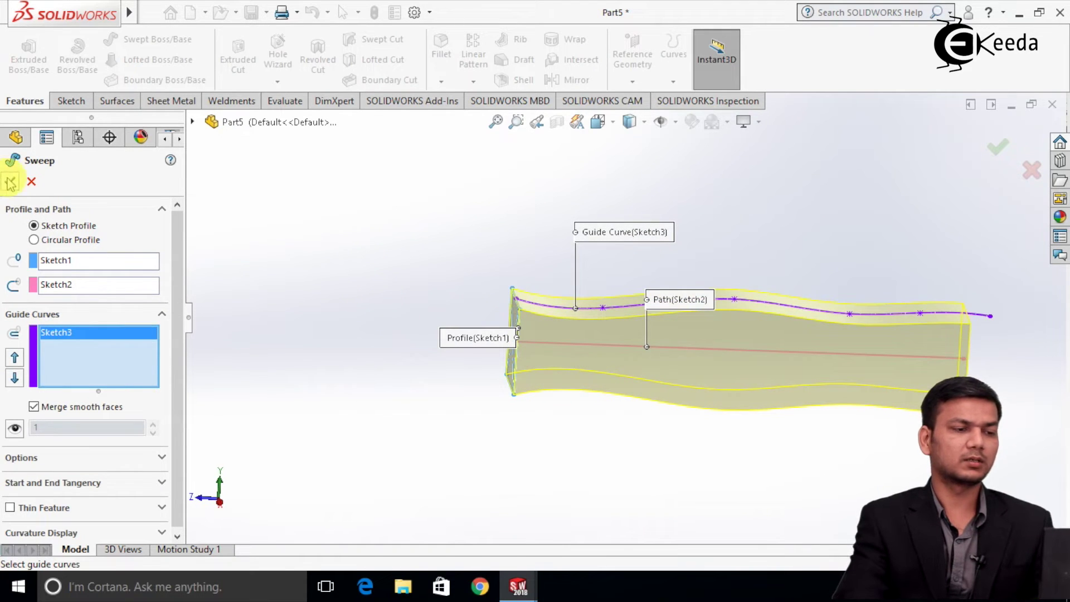
right_click(317, 258)
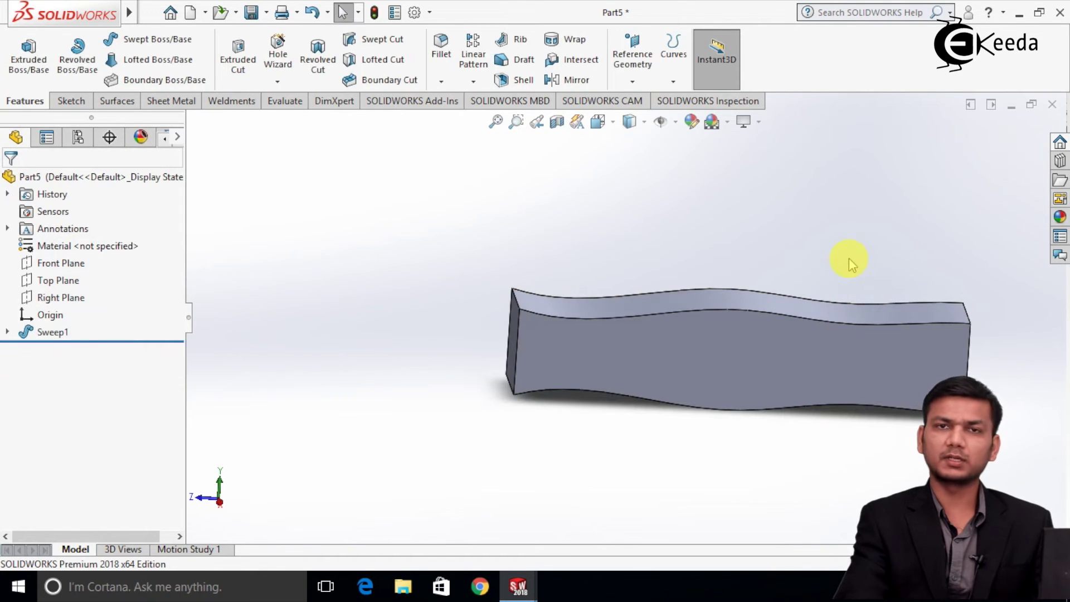
scroll(694, 265, "down", 2)
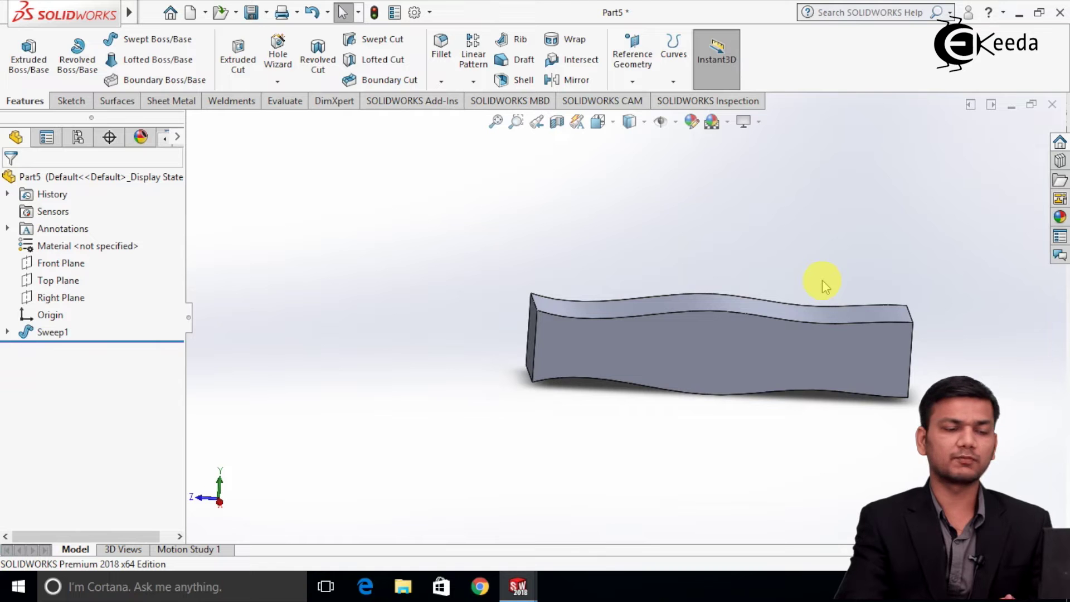
middle_click_drag(822, 280, 832, 267)
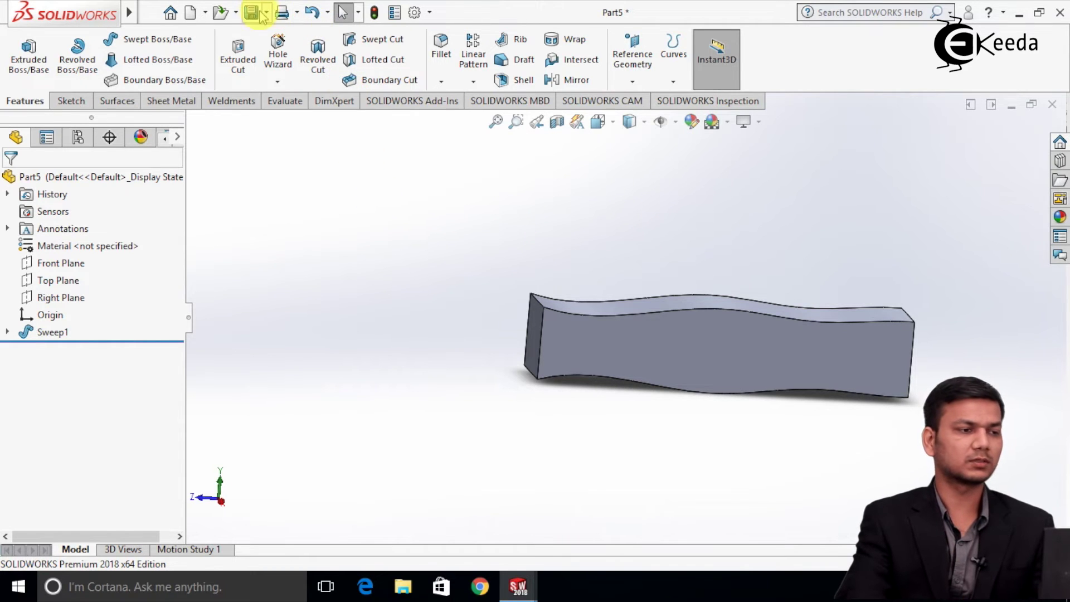
Create a new part document and open a sketch on its Front Plane
left_click(192, 13)
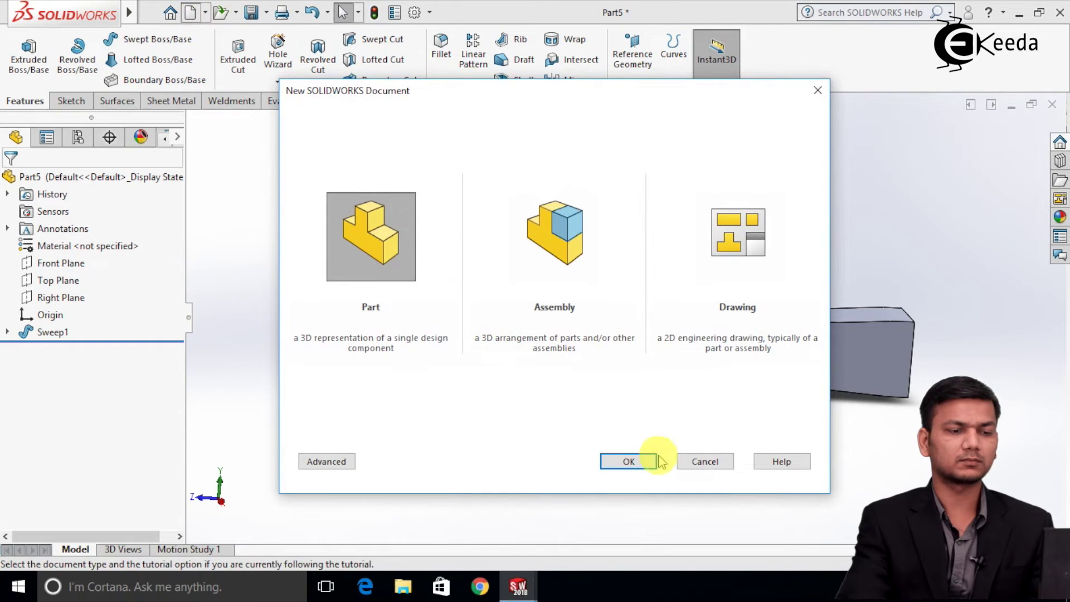
left_click(636, 460)
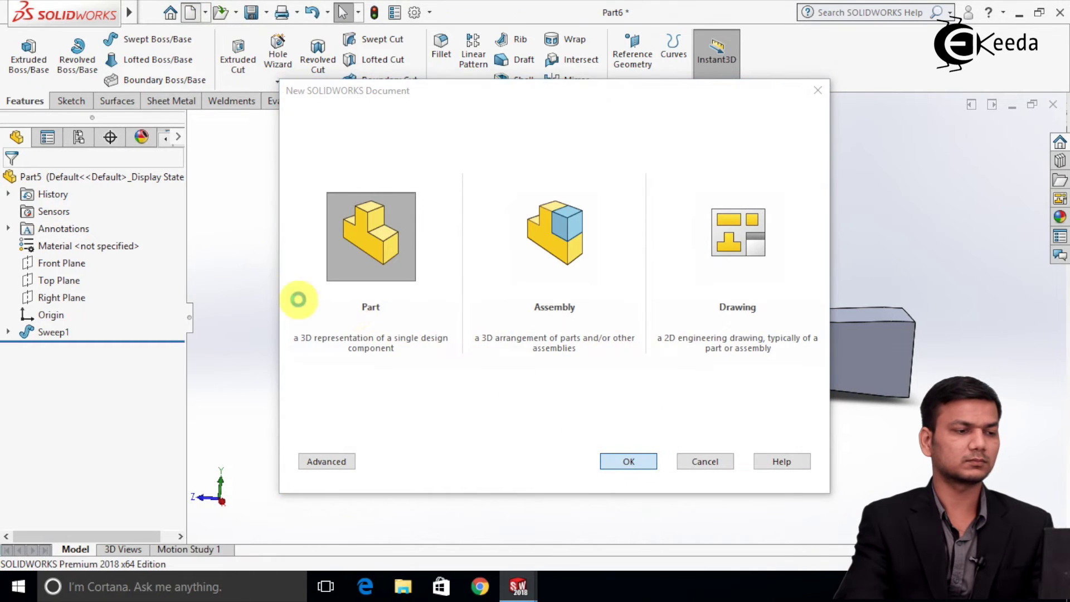
right_click(76, 267)
left_click(85, 240)
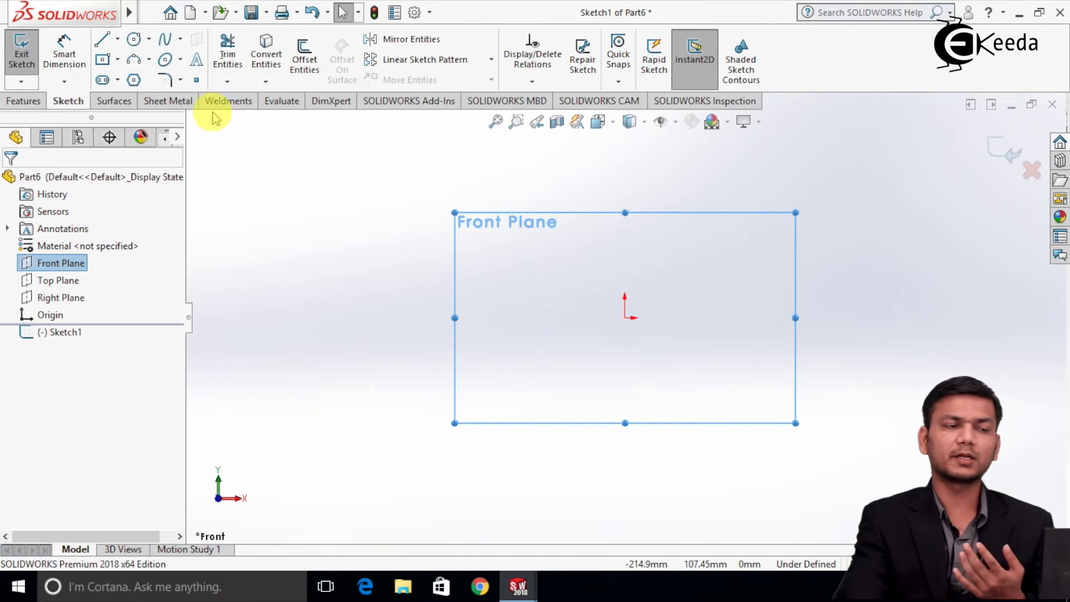
Draw an upright ellipse centred on the origin with radii of about 69 mm and 38 mm, and exit the sketch
left_click(166, 60)
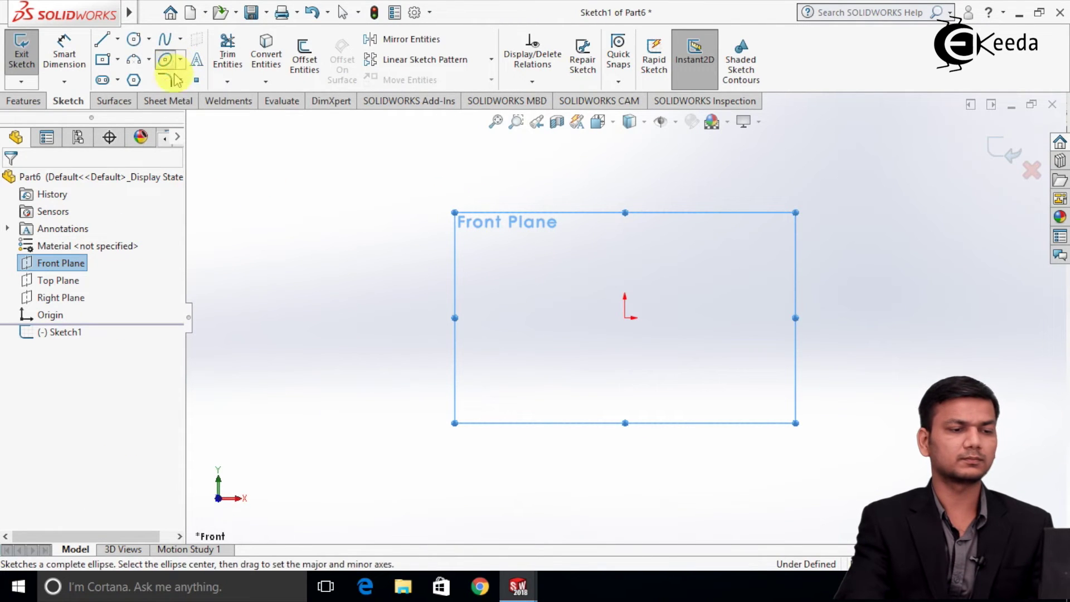
left_click(625, 318)
left_click(626, 187)
left_click(696, 318)
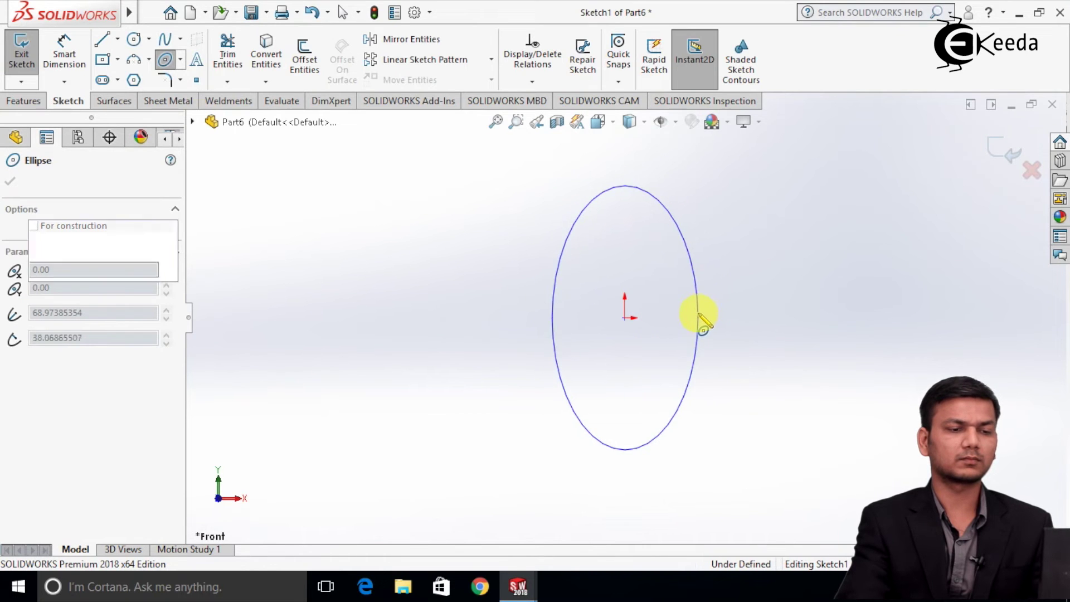
right_click(707, 318)
left_click(733, 324)
left_click(296, 143)
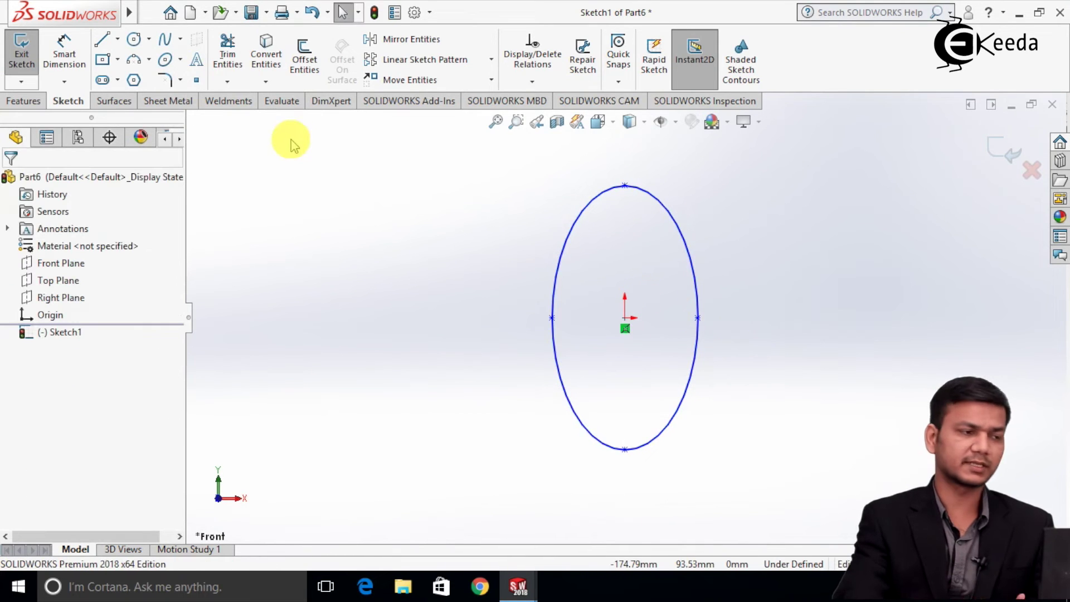
left_click(21, 52)
left_click(306, 248)
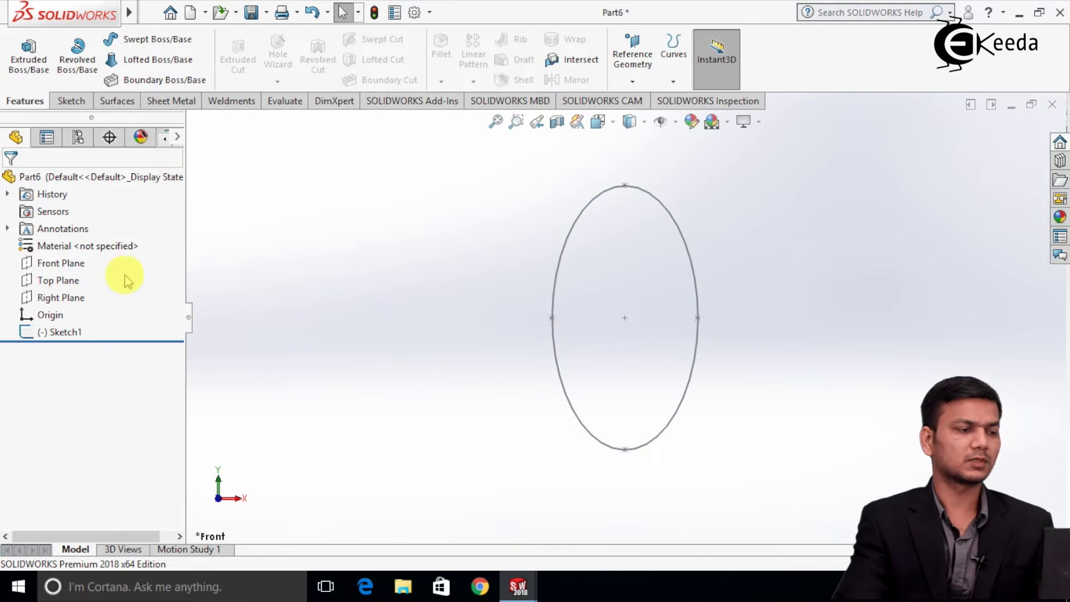
Sketch a long horizontal line from the origin on the Right Plane as the path and finish the sketch
right_click(76, 297)
left_click(91, 273)
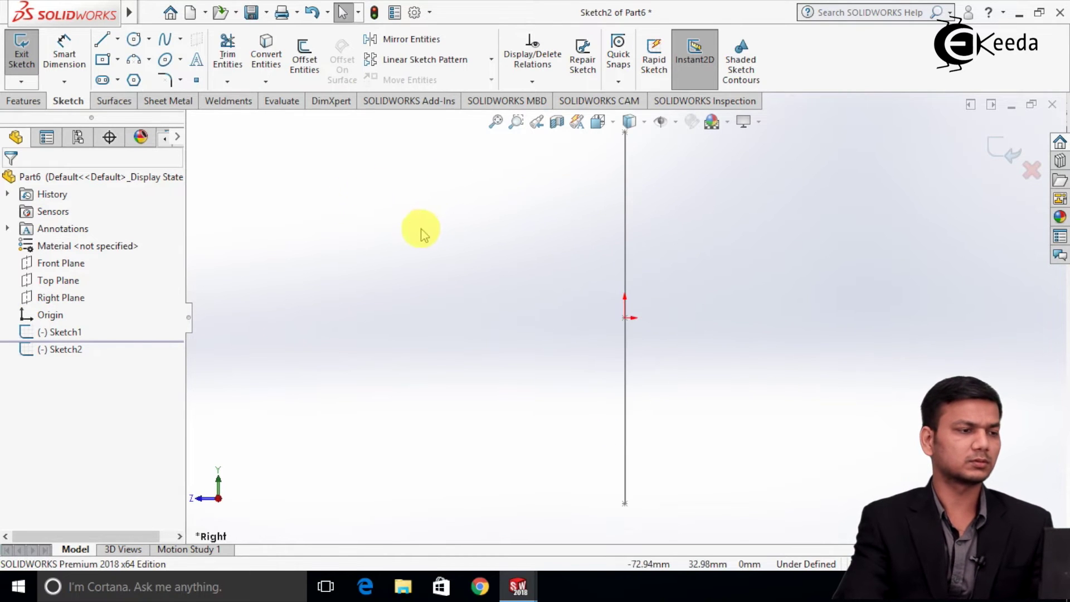
left_click(106, 42)
scroll(625, 285, "up", 3)
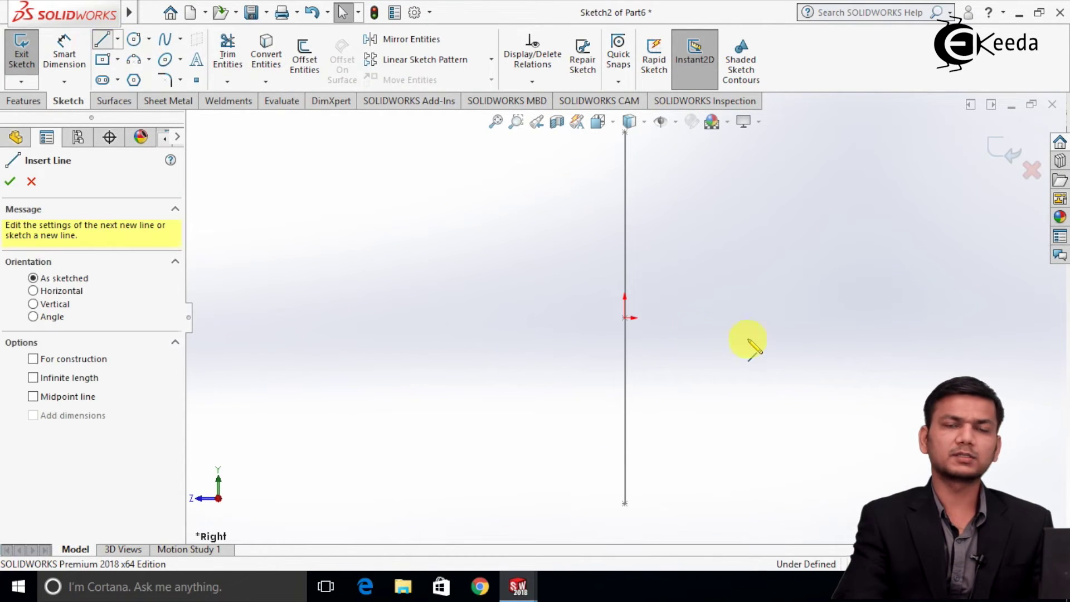
scroll(947, 318, "down", 2)
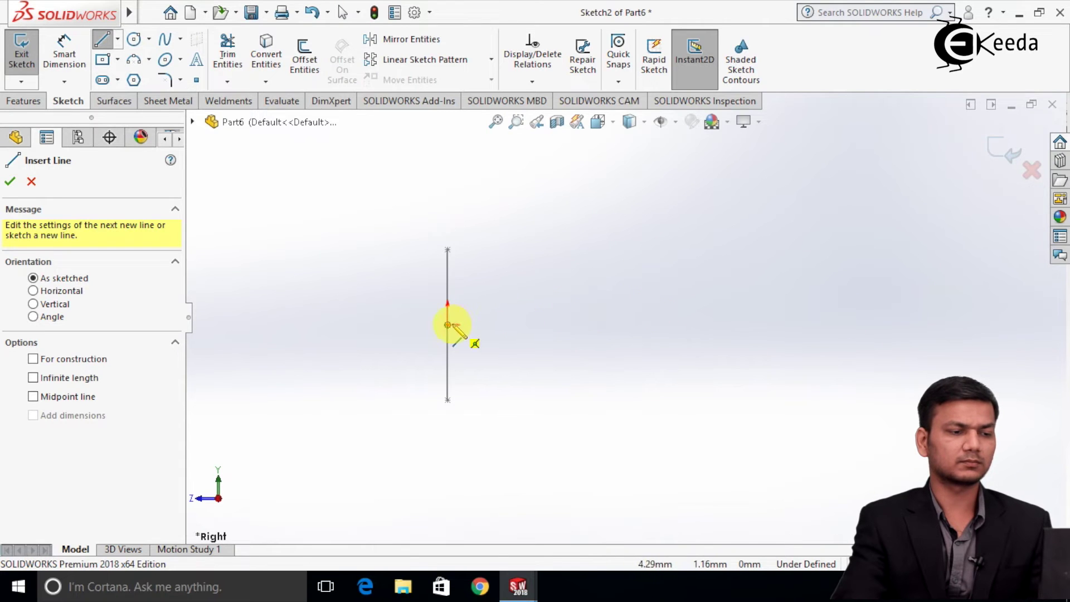
mouse_move(448, 325)
left_mouse_down()
mouse_move(908, 352)
mouse_move(968, 334)
mouse_move(966, 325)
left_mouse_up()
right_click(967, 326)
left_click(980, 334)
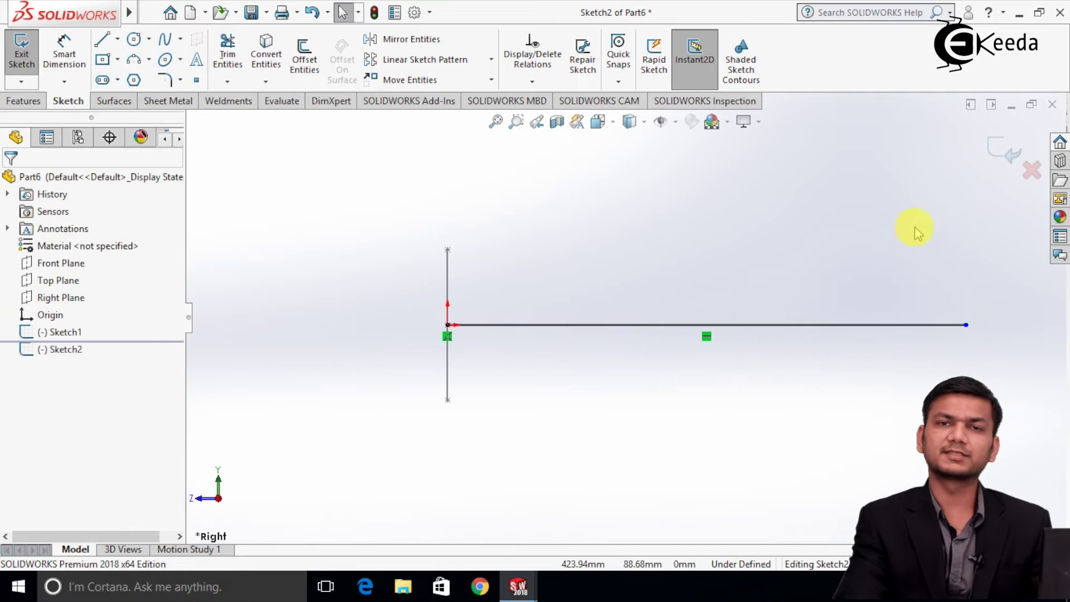
left_click(1004, 159)
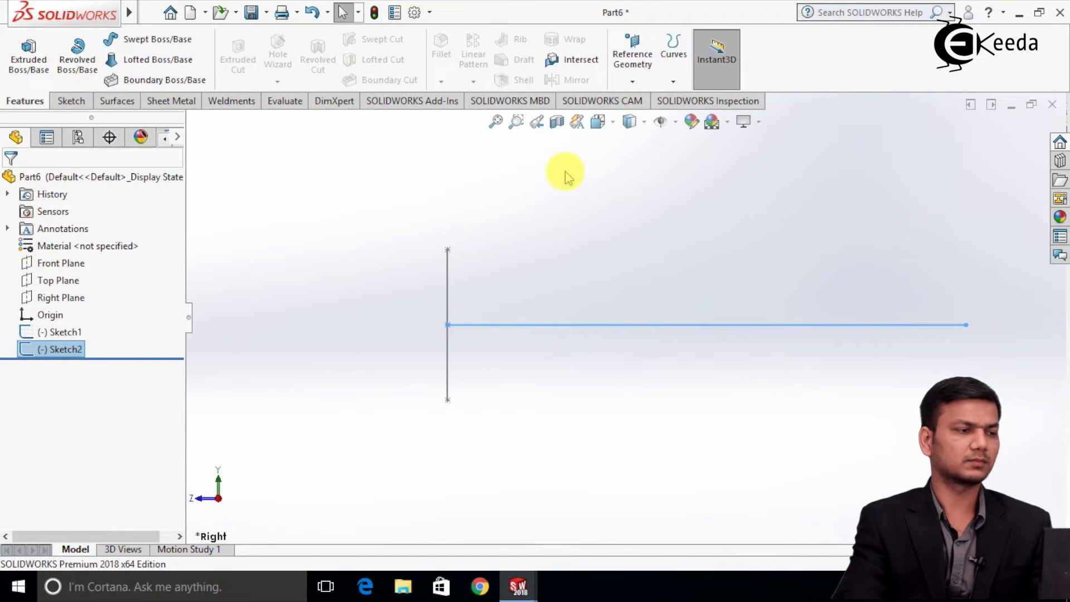
Sketch a wavy spline on the Right Plane, starting at the ellipse's upper point and running above the full length of the straight path
right_click(83, 298)
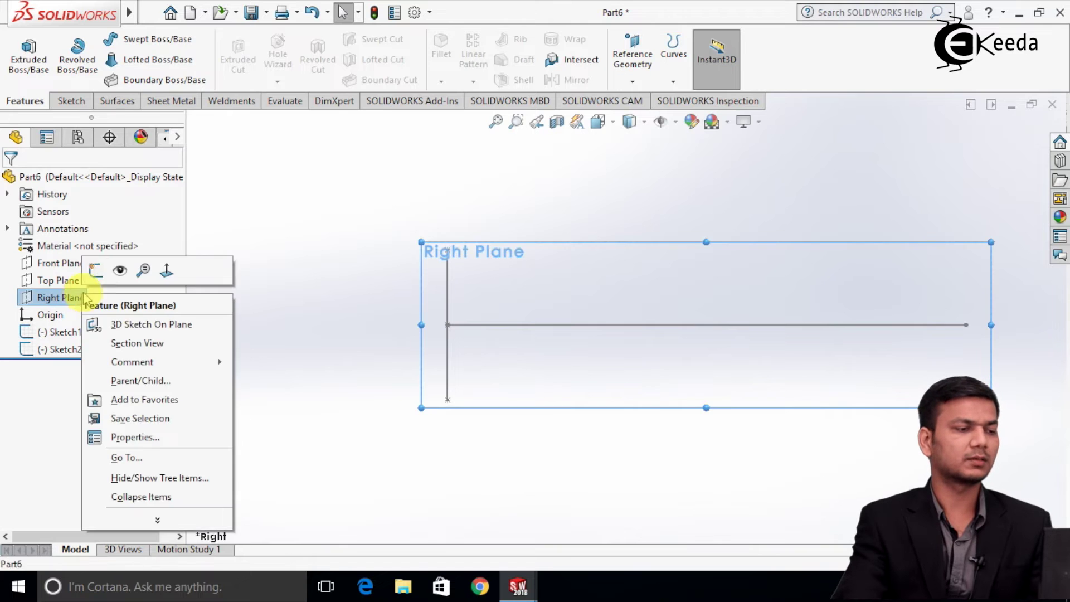
left_click(102, 271)
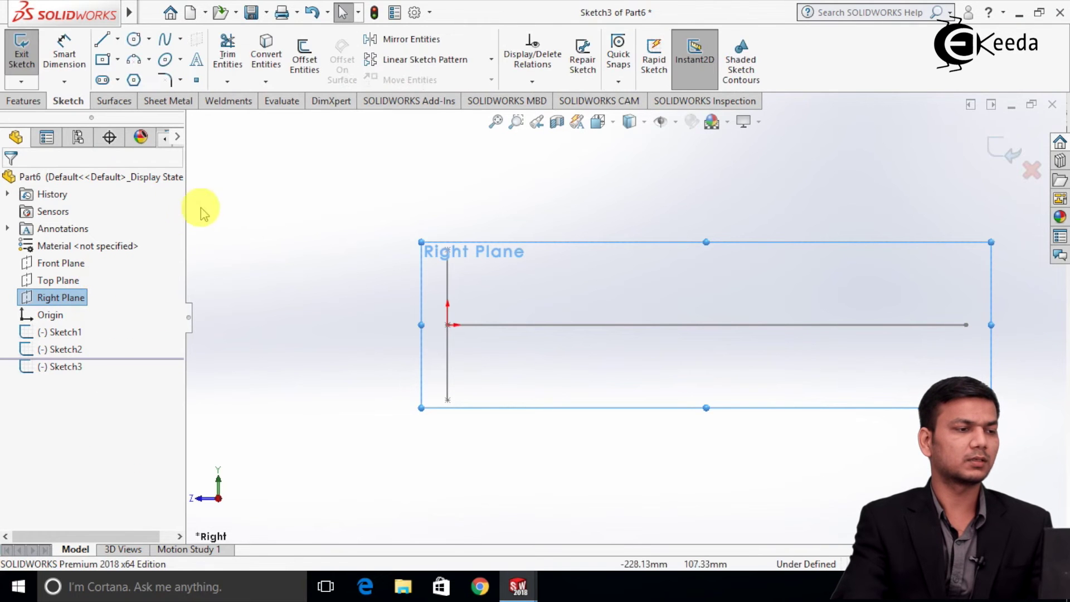
left_click(164, 39)
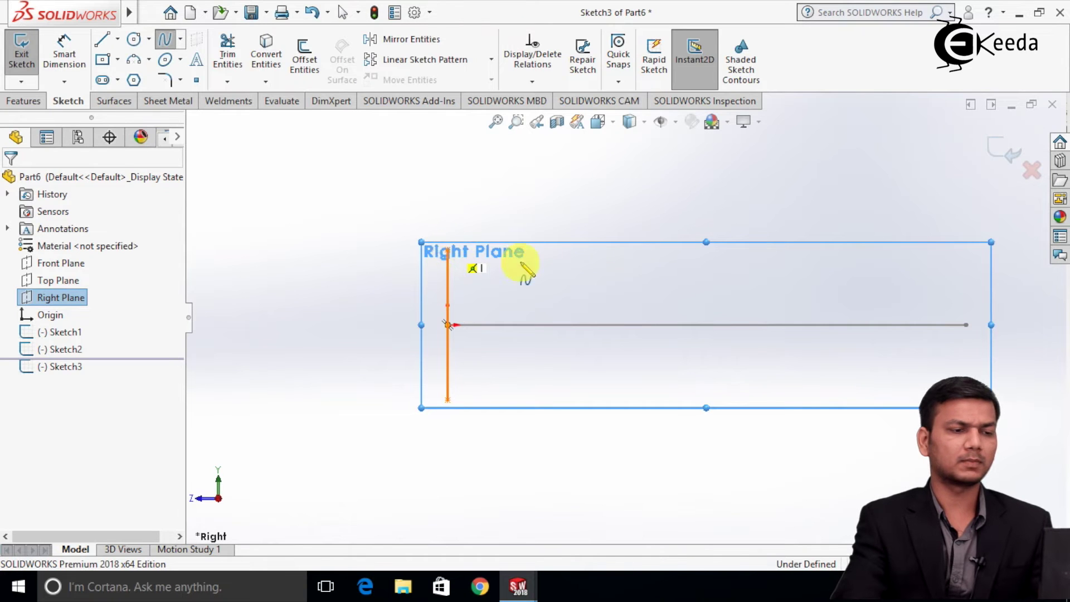
left_click(448, 250)
left_click(559, 271)
left_click(674, 249)
left_click(824, 271)
left_click(926, 250)
right_click(985, 256)
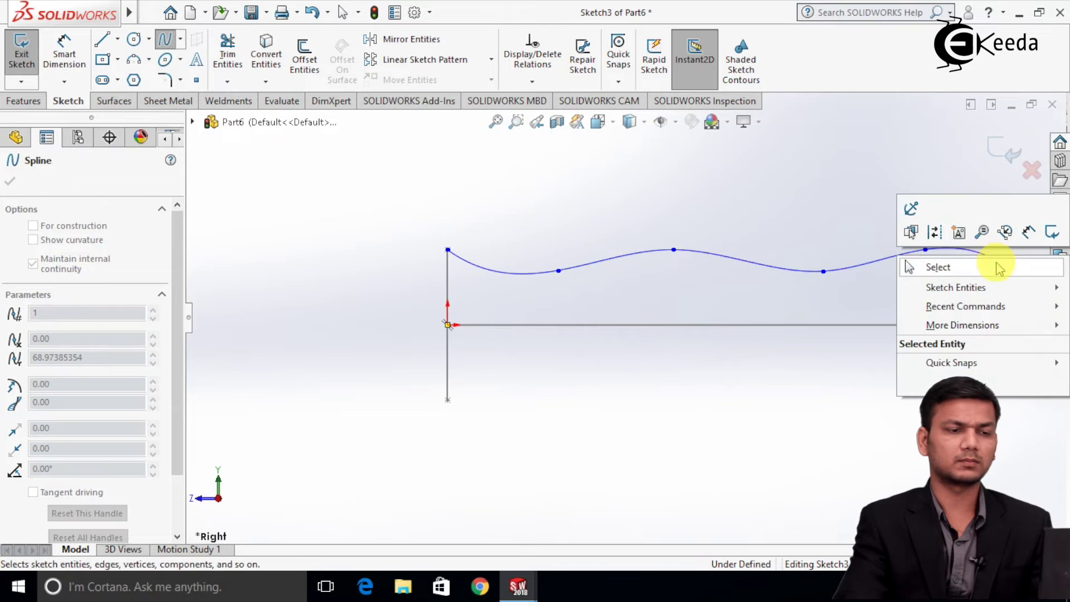
left_click(937, 268)
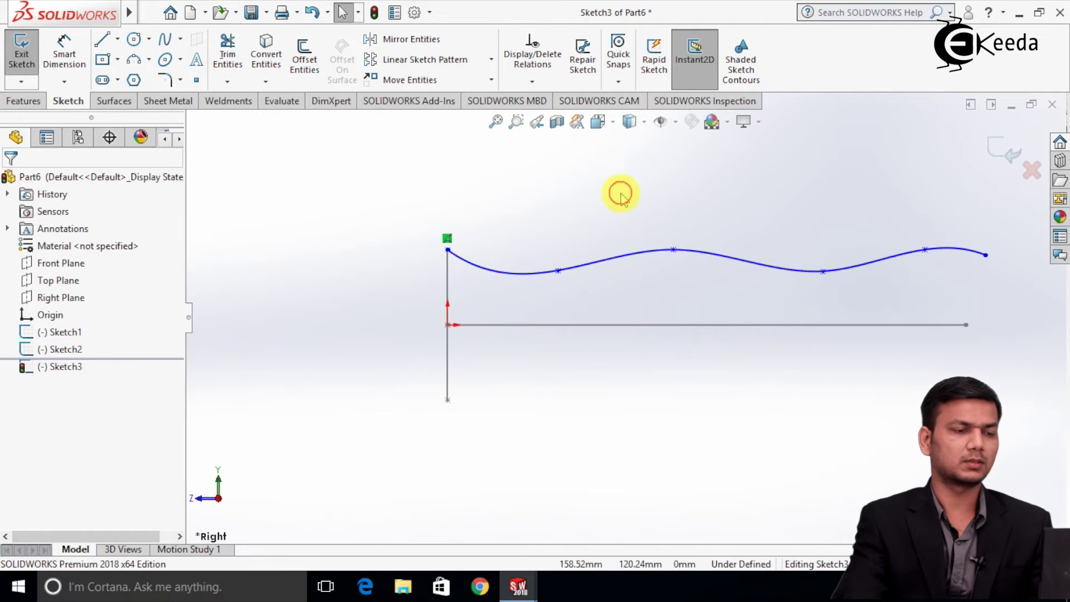
Add a Pierce relation between the spline's start point and the ellipse, and exit the sketch
left_click(532, 82)
left_click(540, 117)
middle_click_drag(505, 181, 478, 232)
left_click(467, 258)
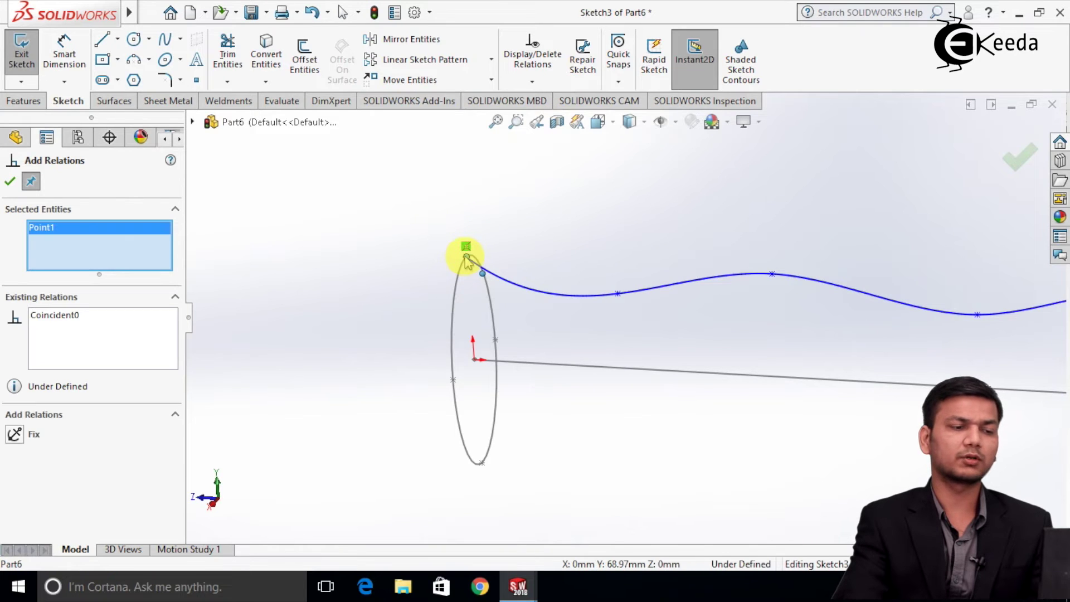
left_click(460, 270)
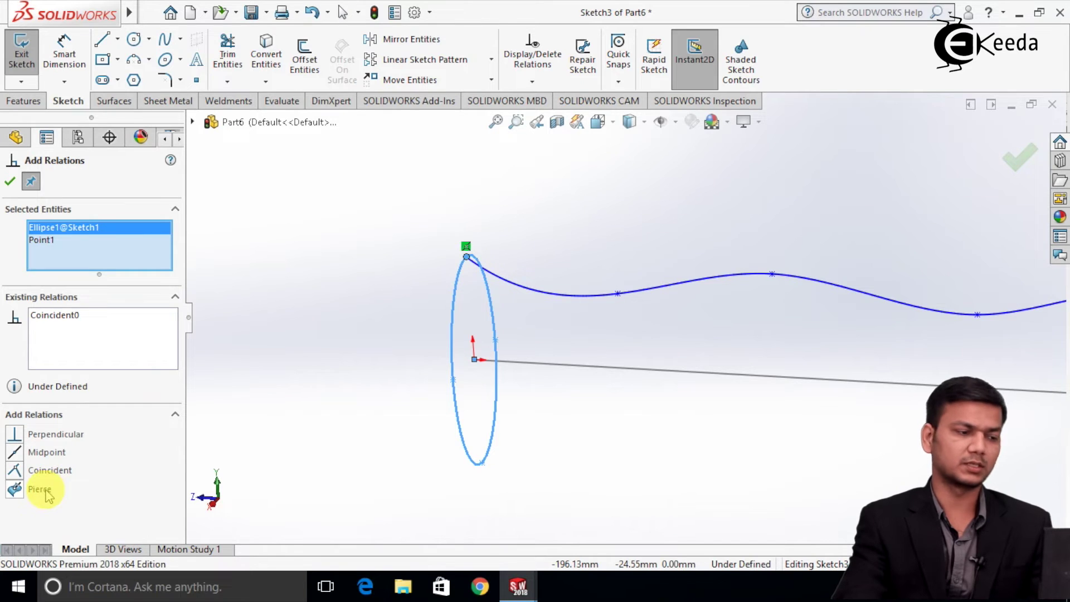
left_click(10, 181)
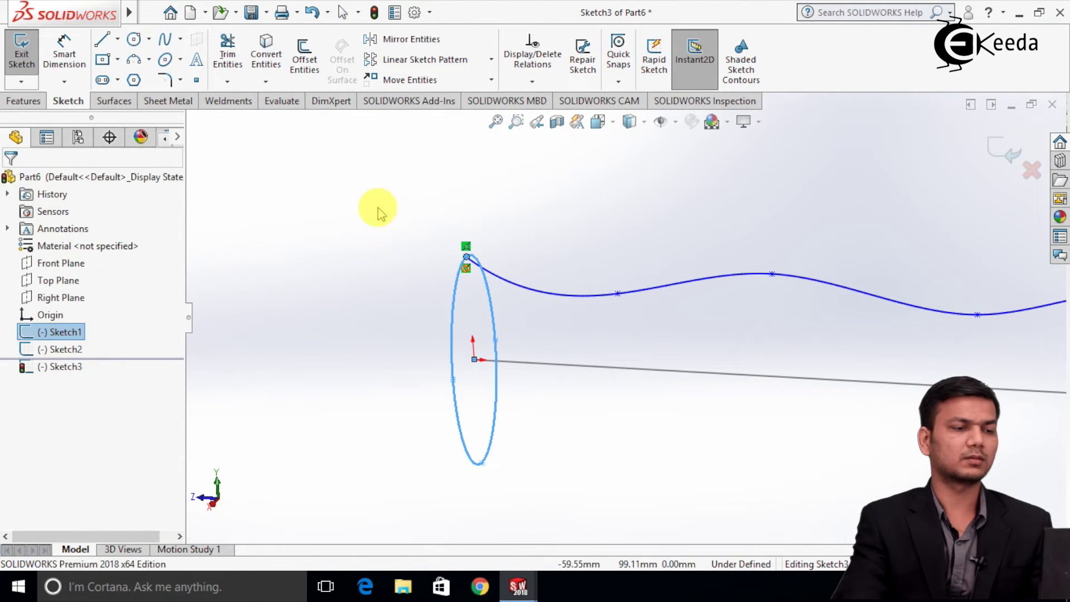
key("f")
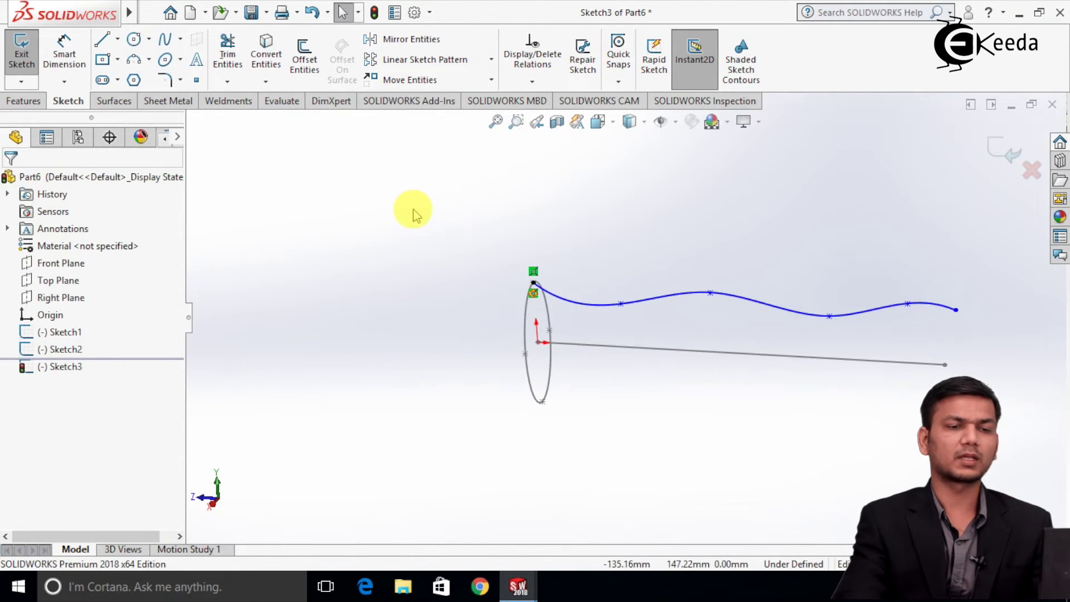
left_click(985, 150)
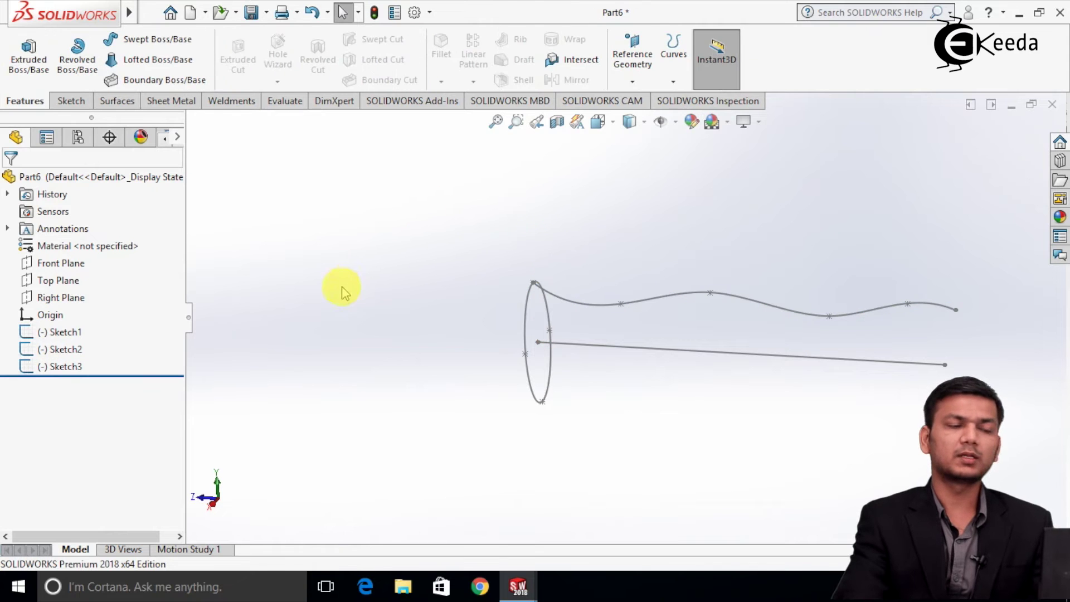
Sketch a second wavy spline on the Top Plane, from the ellipse's +X side point alongside the straight path
left_click(75, 283)
right_click(75, 282)
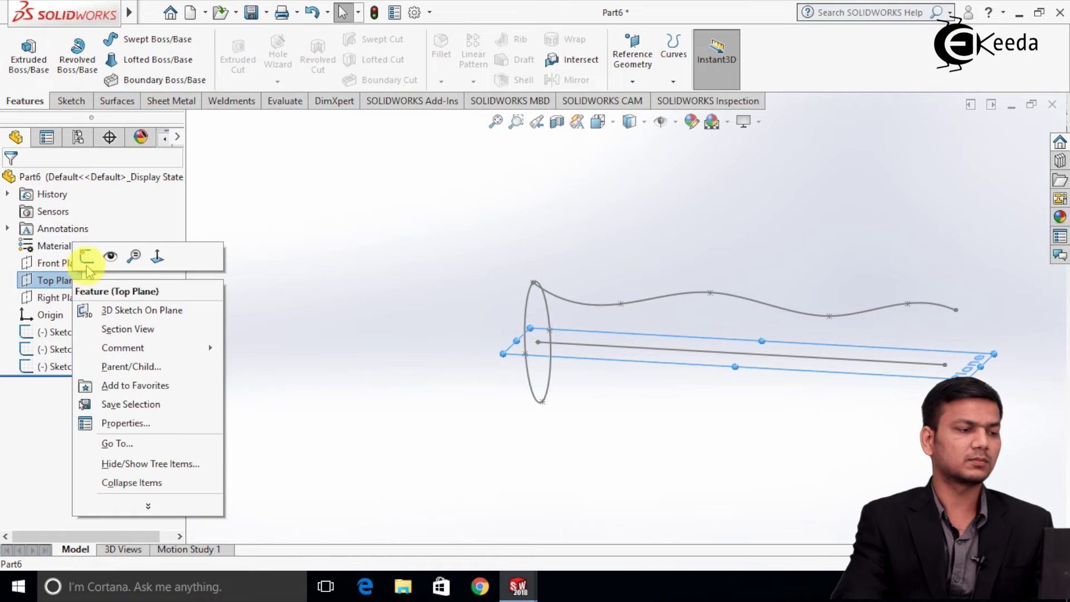
left_click(89, 256)
key("ctrl+8")
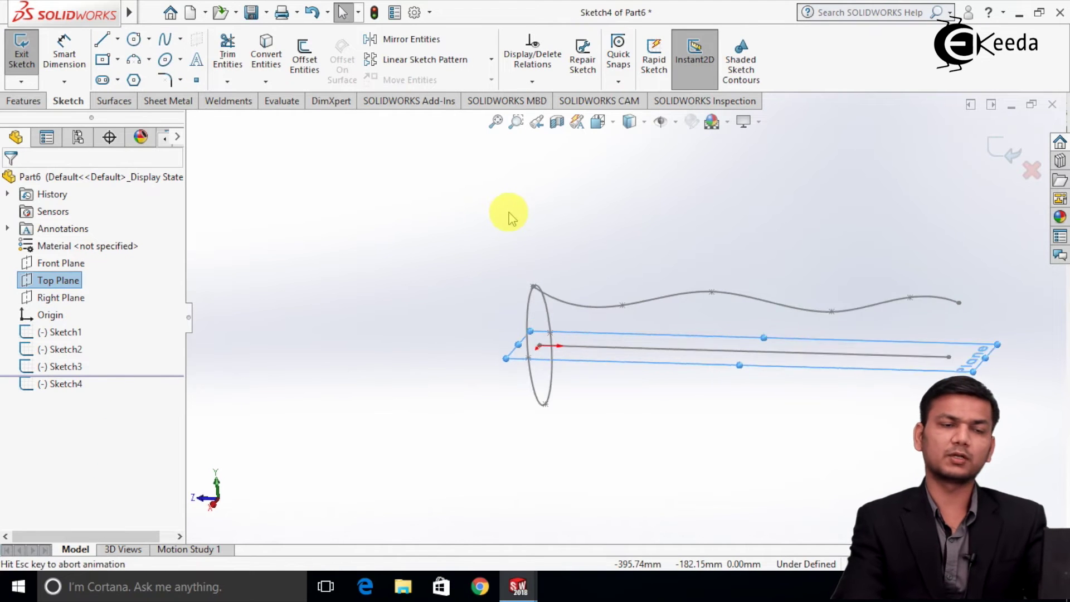
left_click(103, 42)
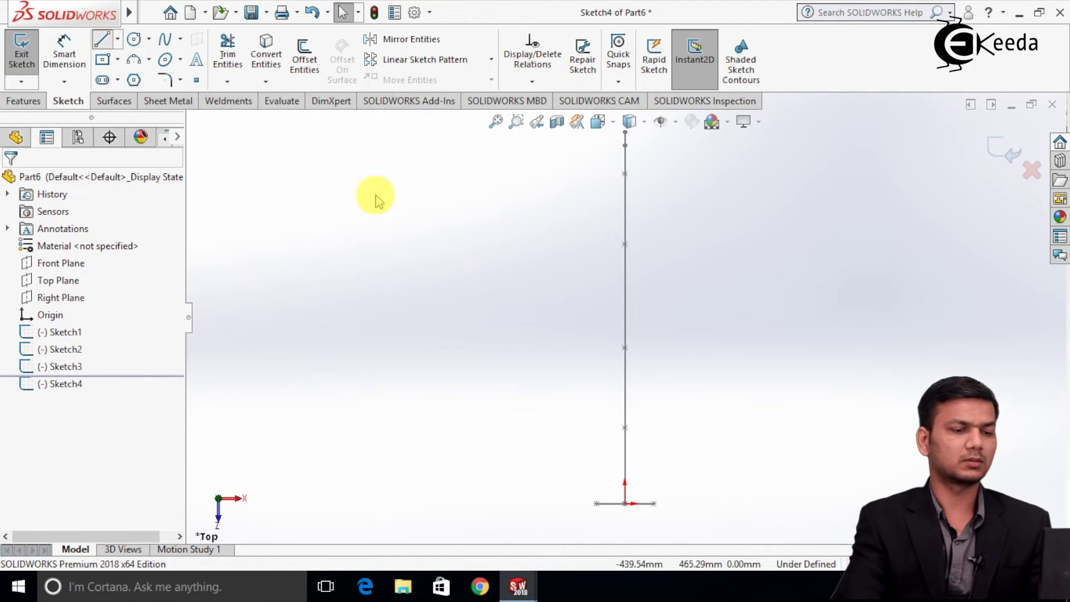
left_click(165, 40)
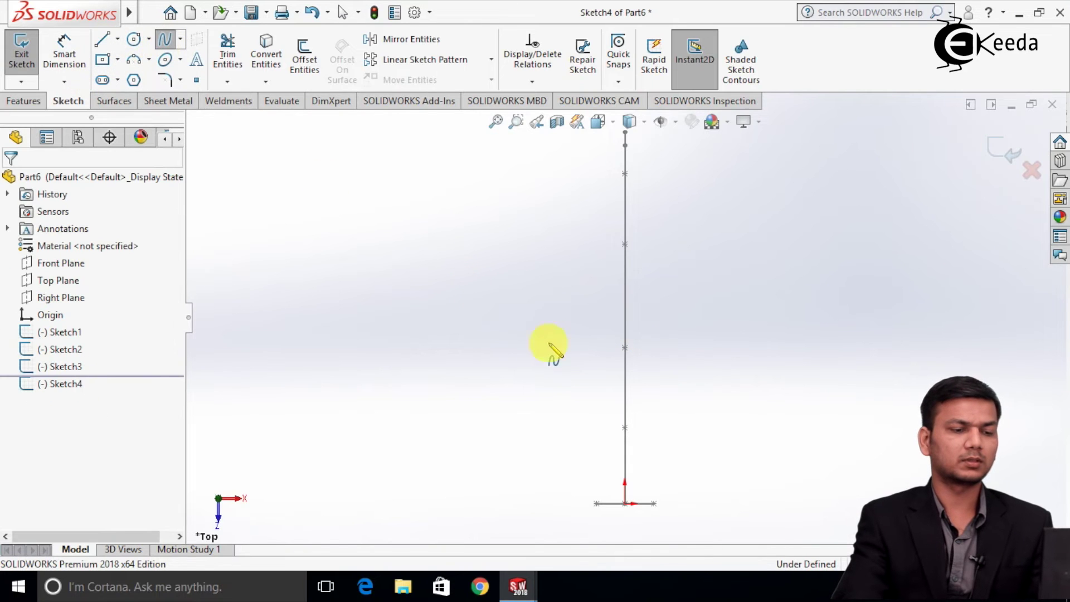
left_click(654, 503)
left_click(661, 378)
key("f")
right_click(660, 176)
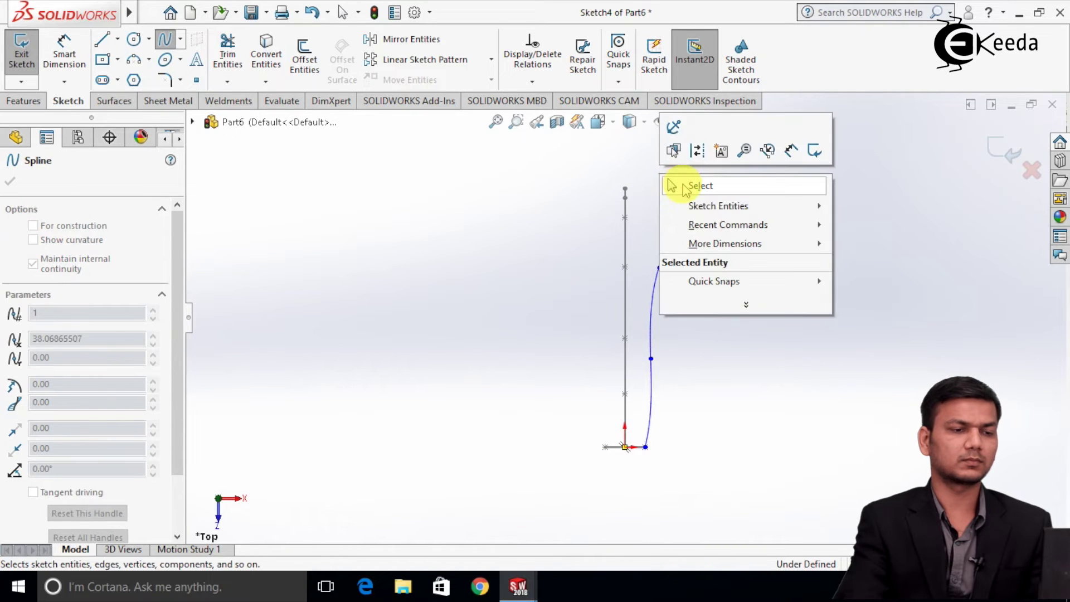
left_click(686, 186)
Add a Pierce relation between the second spline's start point and the ellipse, and exit the sketch
middle_click_drag(688, 325, 693, 410)
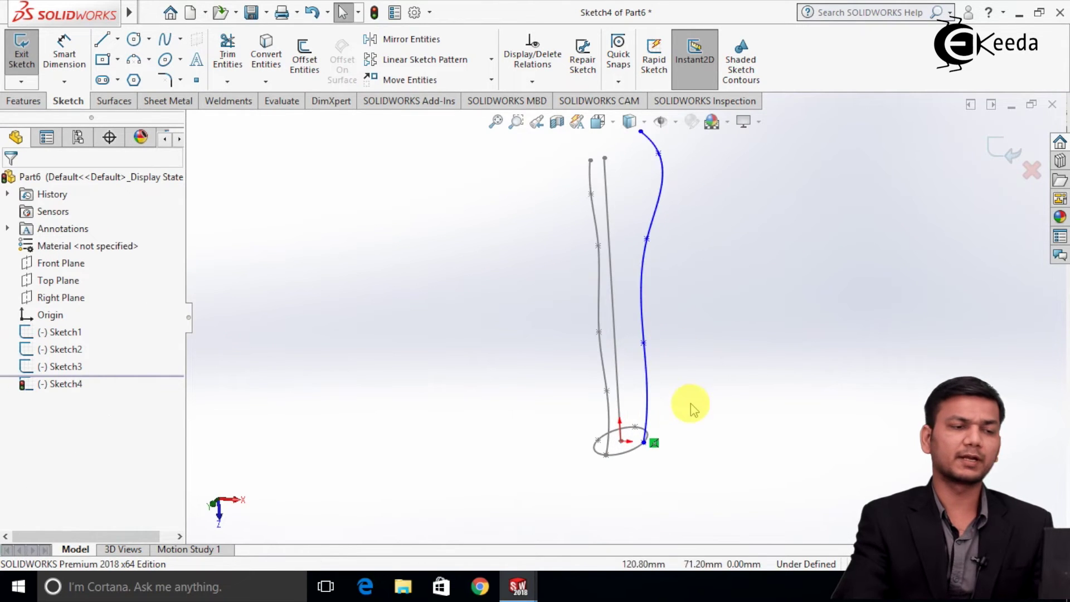
left_click(532, 82)
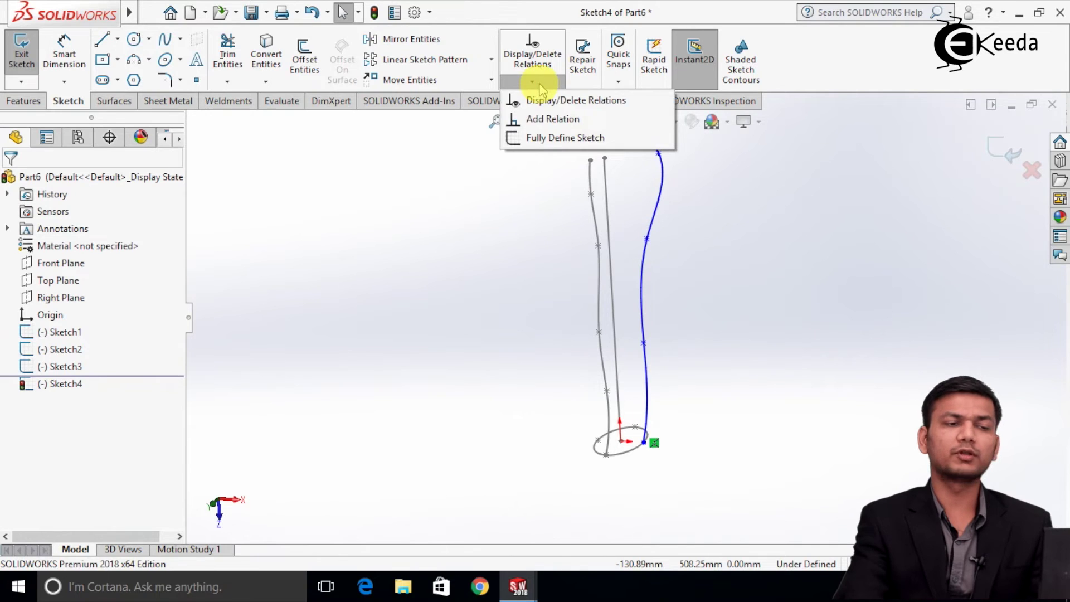
left_click(545, 120)
scroll(631, 430, "down", 4)
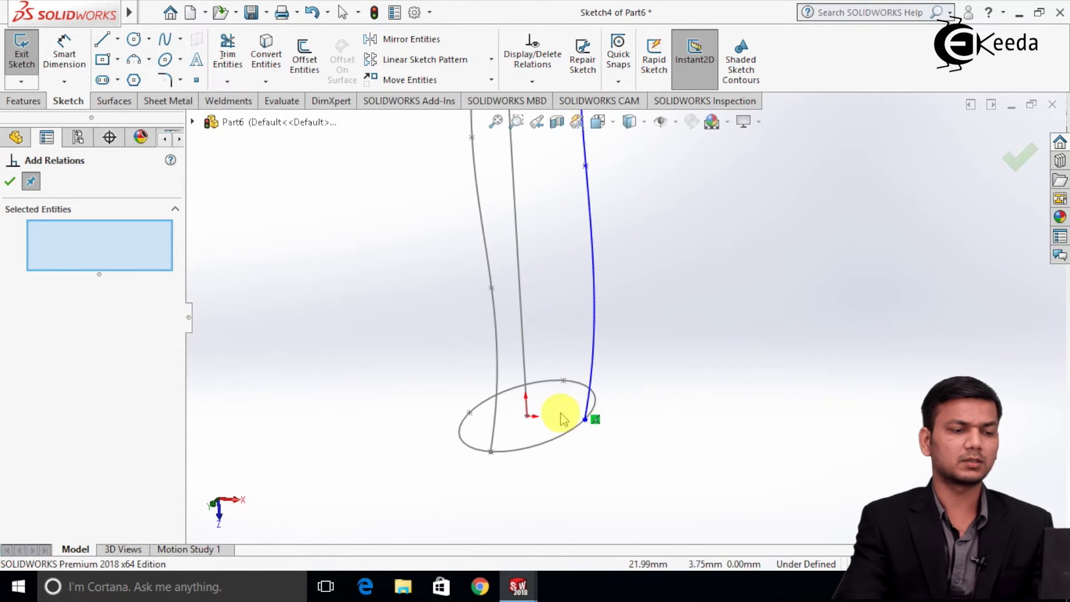
left_click(586, 419)
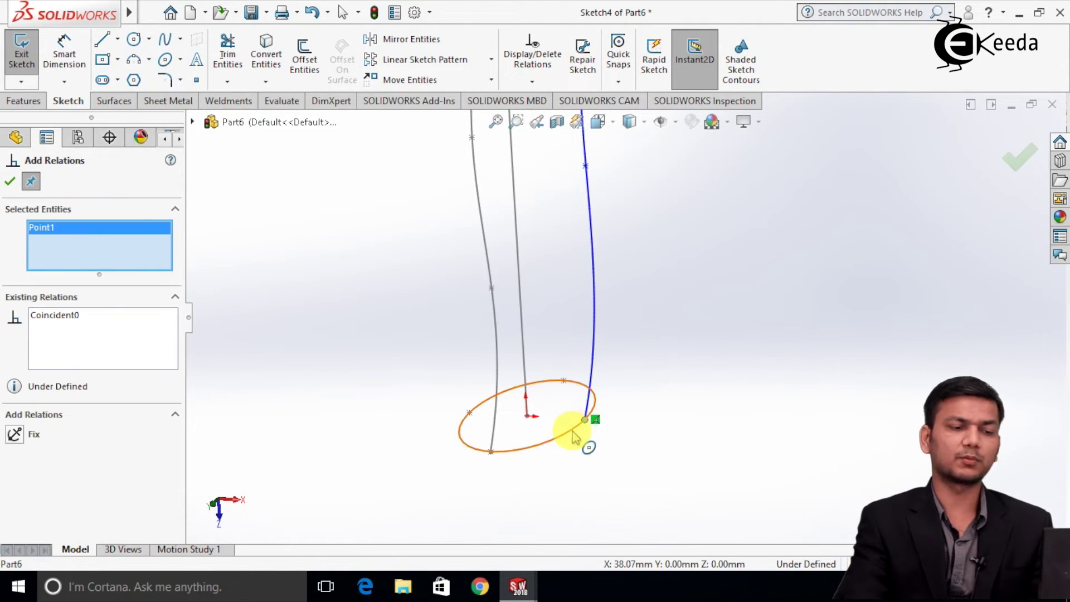
left_click(574, 434)
left_click(43, 489)
left_click(10, 182)
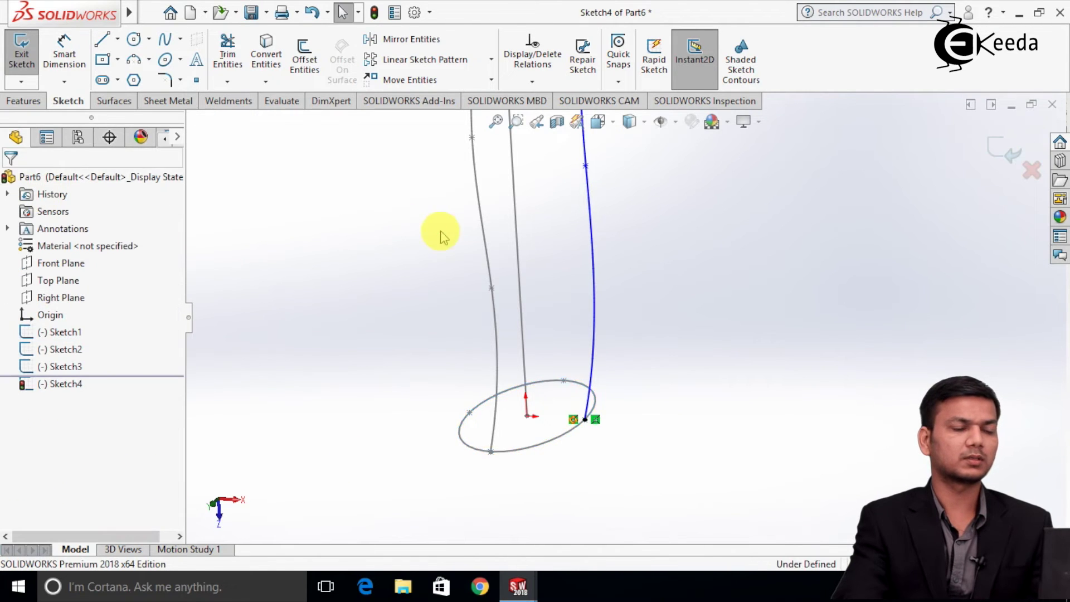
middle_click_drag(442, 232, 299, 186)
left_click(21, 61)
Start a Swept Boss/Base with the ellipse as the profile and the straight line as the path
mouse_move(358, 230)
middle_mouse_down()
mouse_move(395, 246)
mouse_move(438, 227)
mouse_move(690, 229)
middle_mouse_up()
scroll(690, 228, "down", 3)
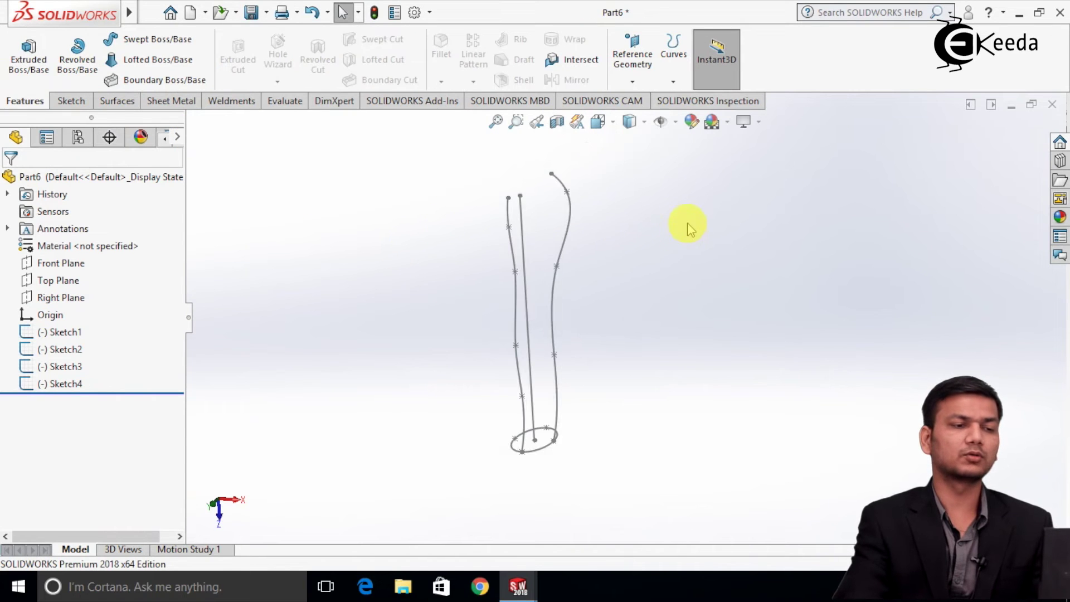
middle_click_drag(475, 206, 469, 223)
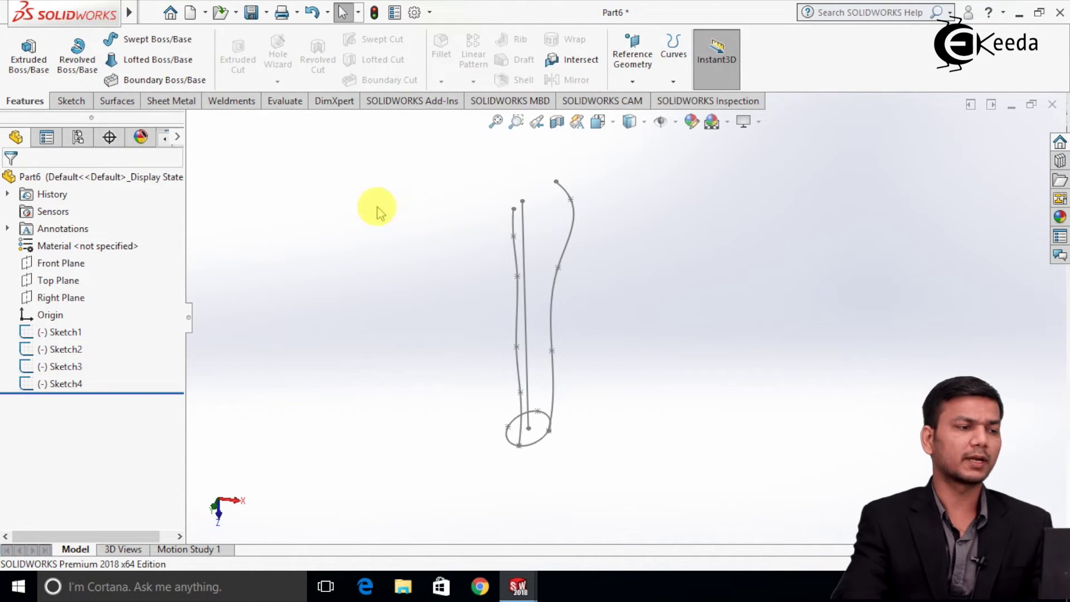
left_click(167, 47)
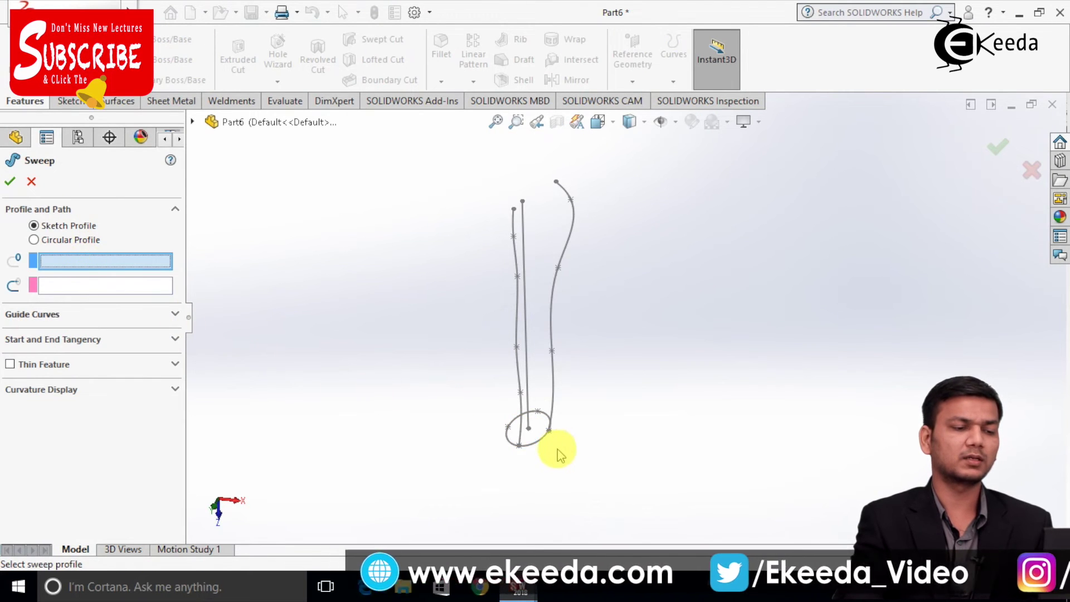
left_click(530, 445)
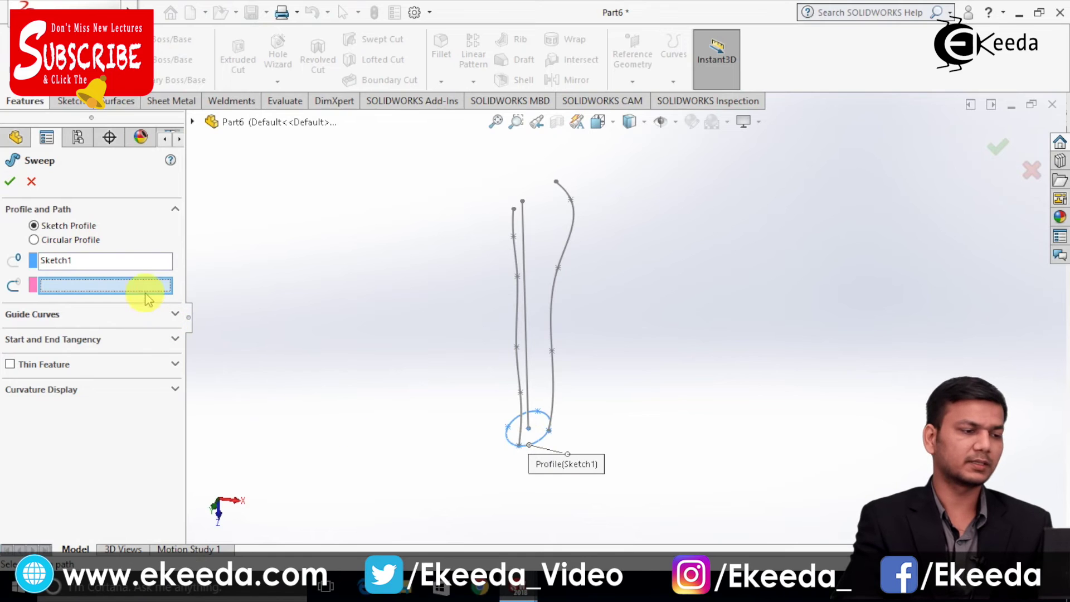
left_click(524, 249)
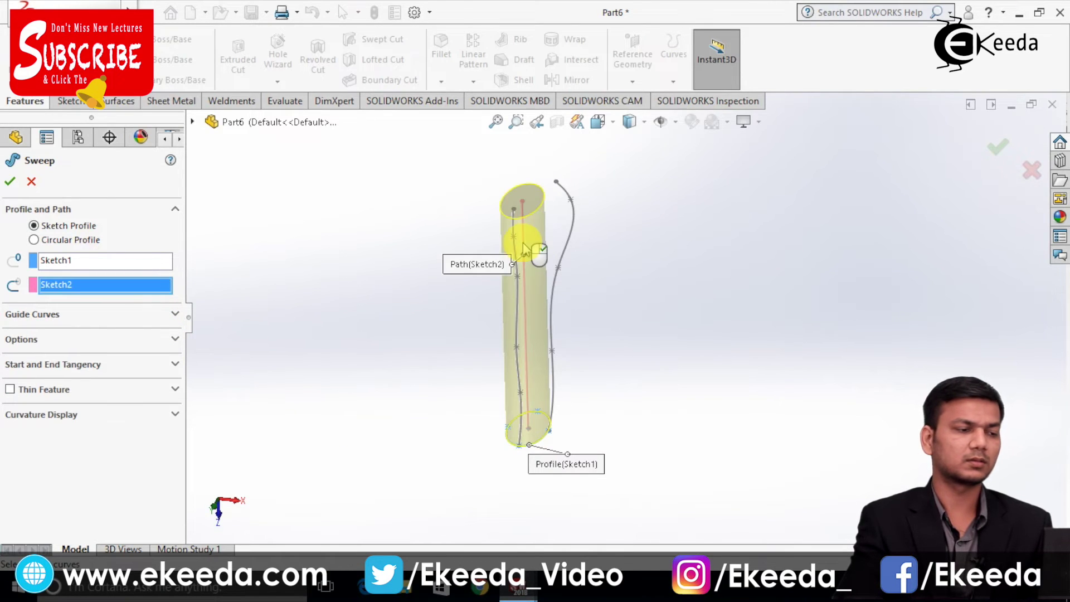
Add the Top Plane spline and the Right Plane spline as guide curves and create the sweep
left_click(123, 320)
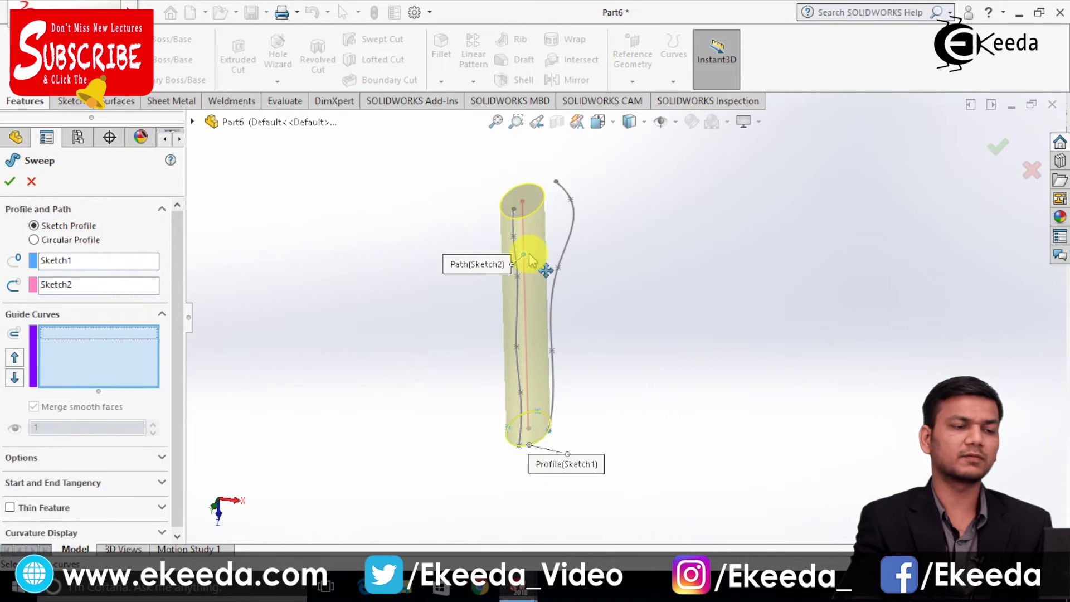
left_click(572, 229)
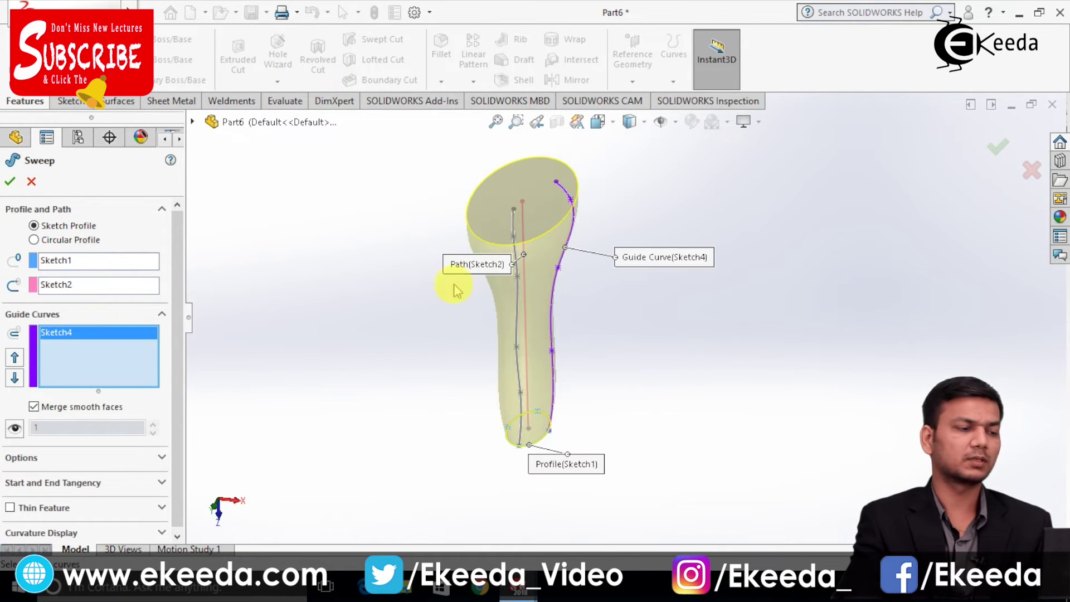
scroll(521, 262, "down", 2)
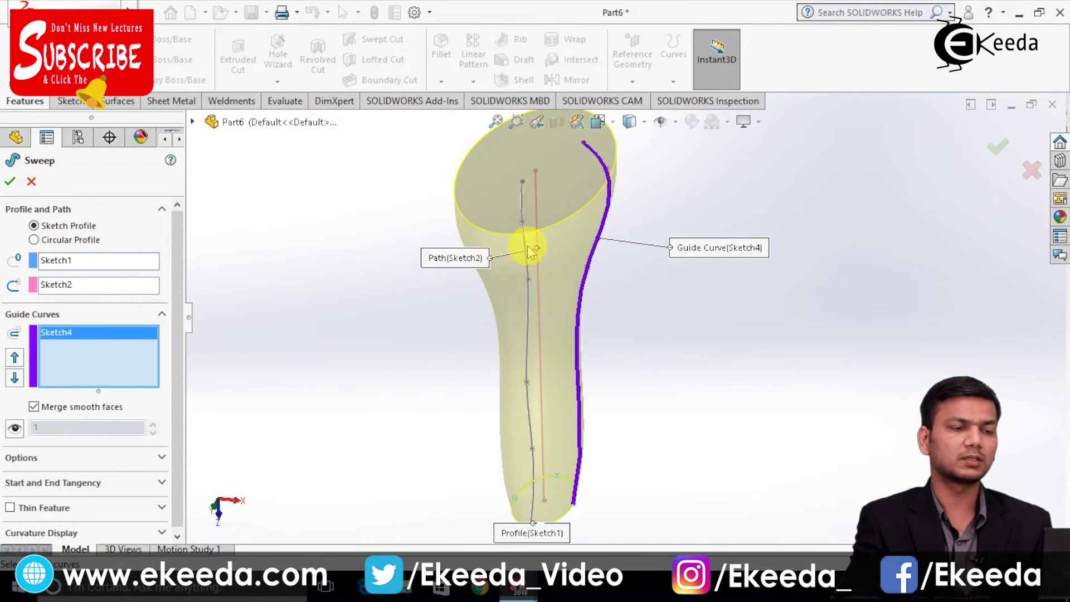
left_click(524, 214)
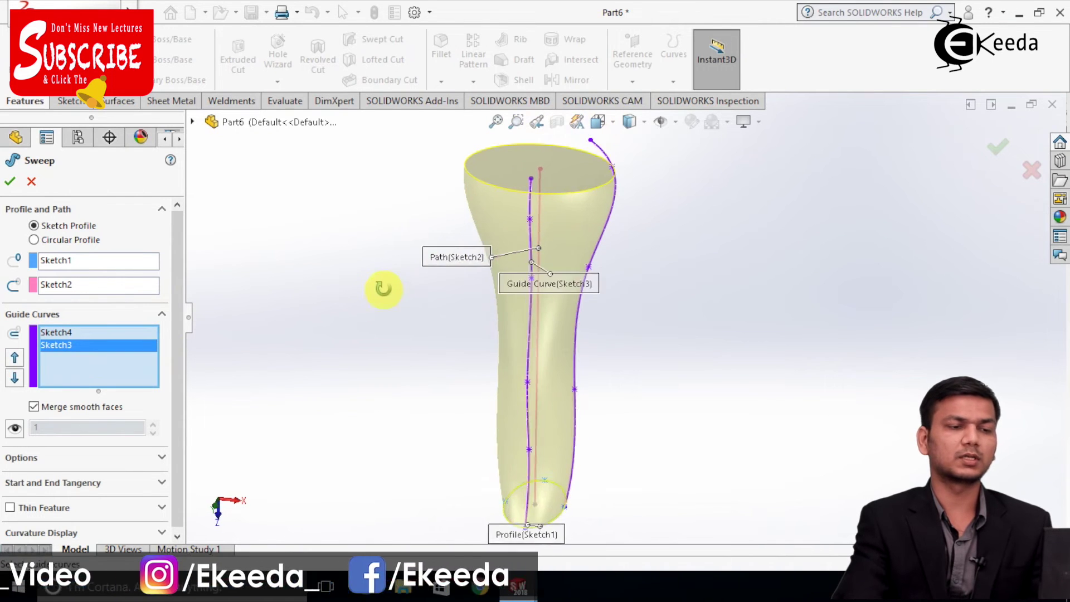
middle_click_drag(390, 272, 501, 276)
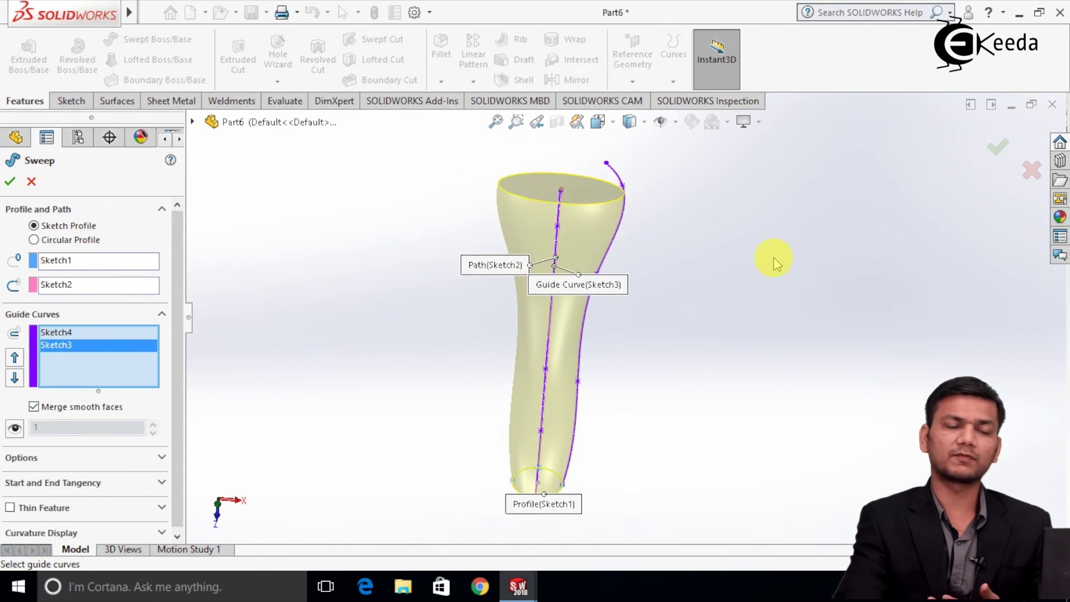
left_click(10, 181)
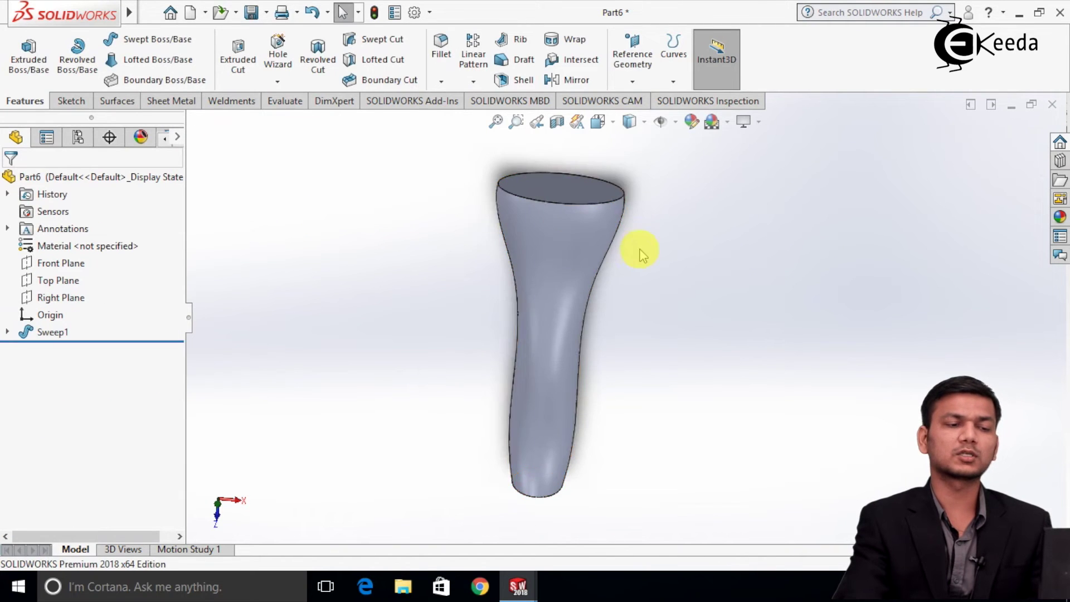
scroll(635, 335, "up", 2)
mouse_move(642, 340)
middle_mouse_down()
mouse_move(601, 324)
mouse_move(635, 327)
middle_mouse_up()
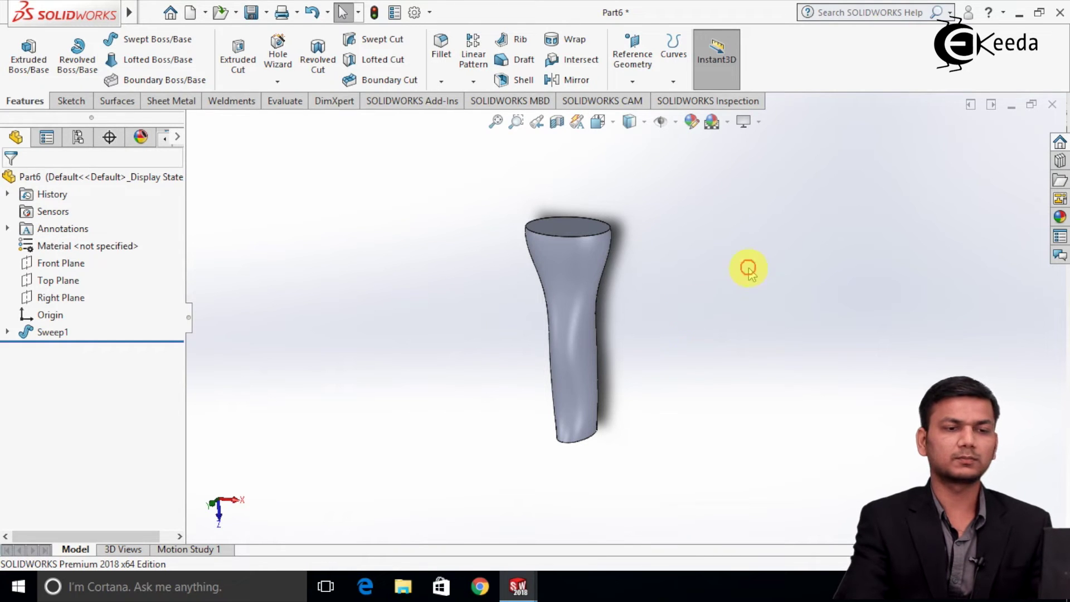
left_click(191, 13)
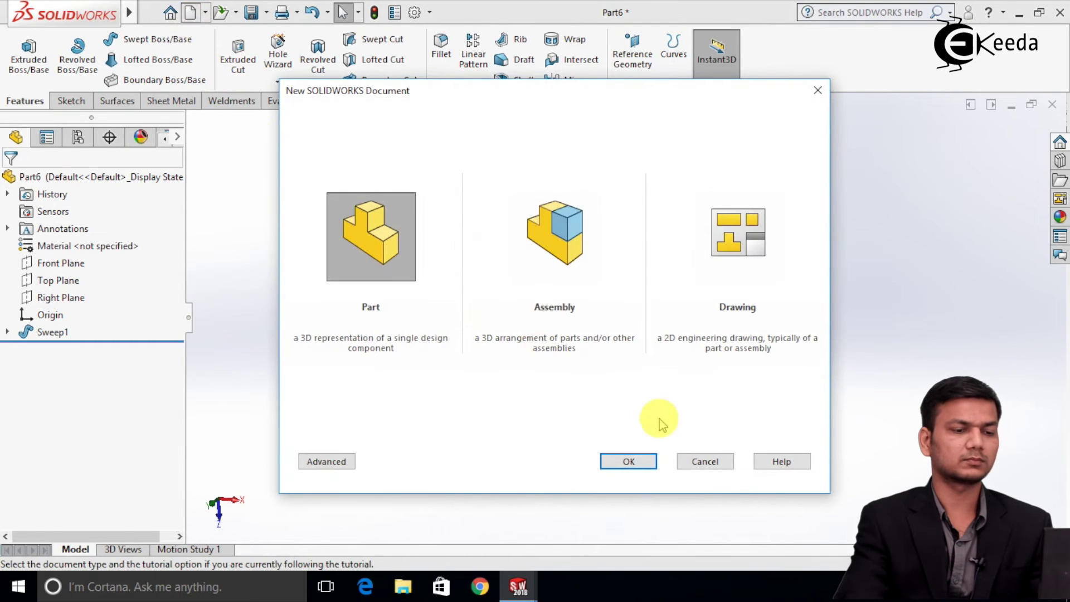
left_click(704, 462)
mouse_move(518, 583)
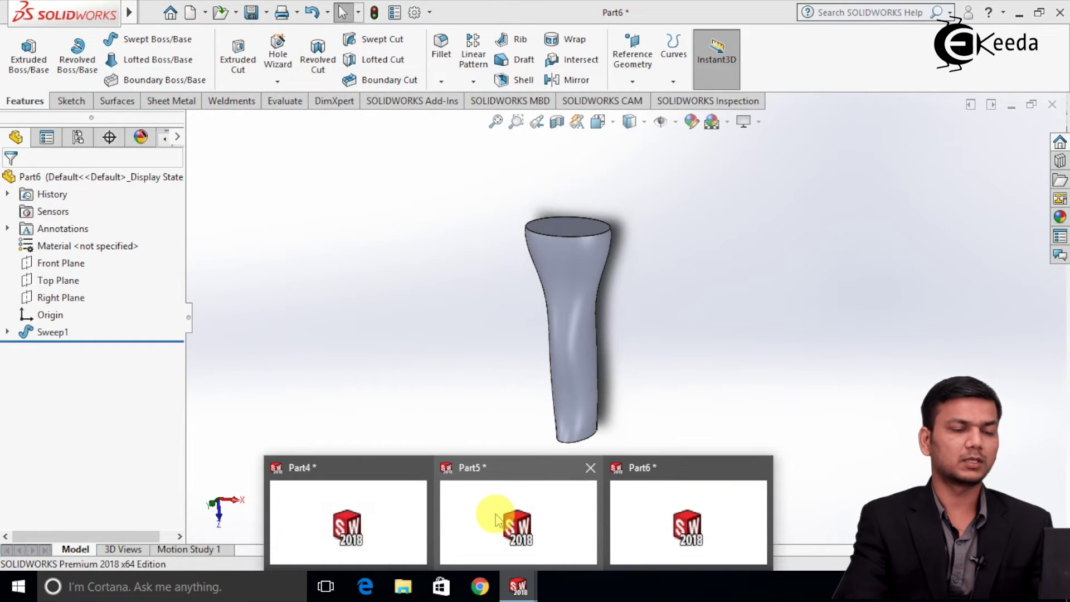
mouse_move(493, 519)
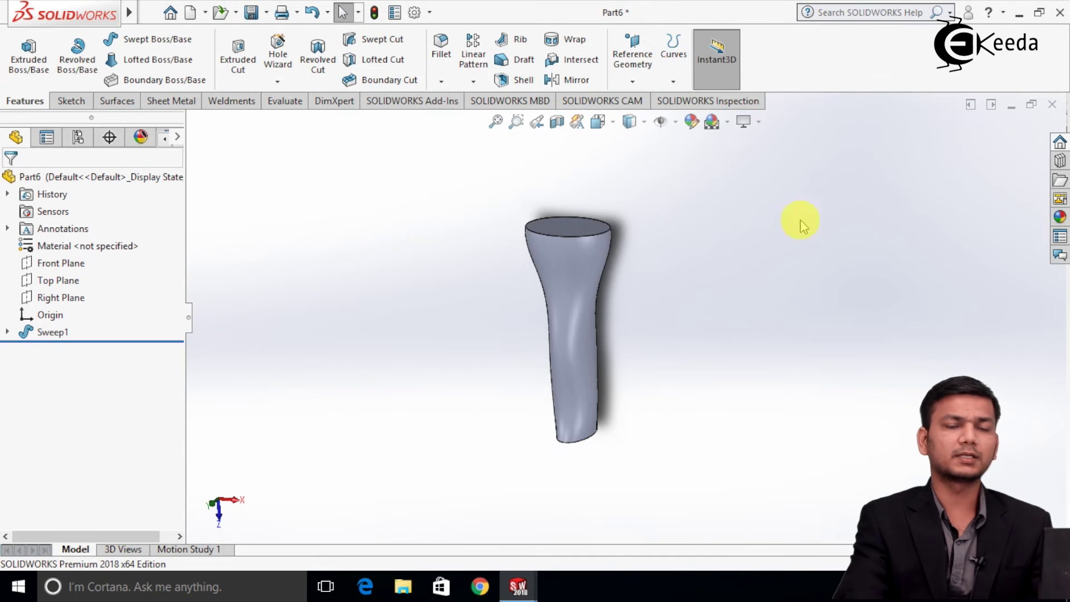
Create a new part document
middle_click_drag(773, 233, 875, 211)
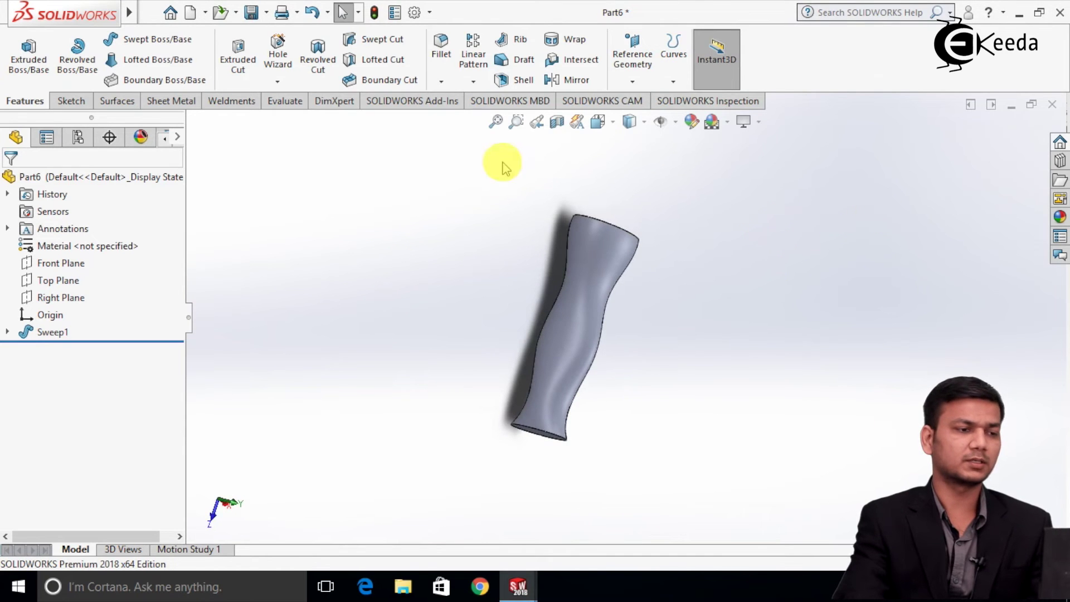
left_click(192, 13)
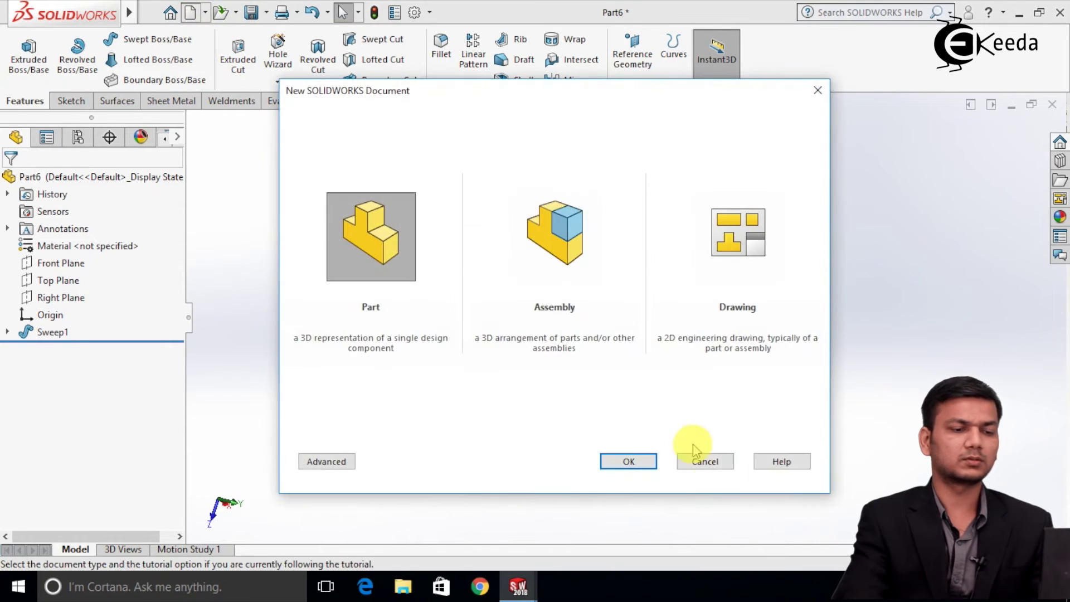
left_click(639, 461)
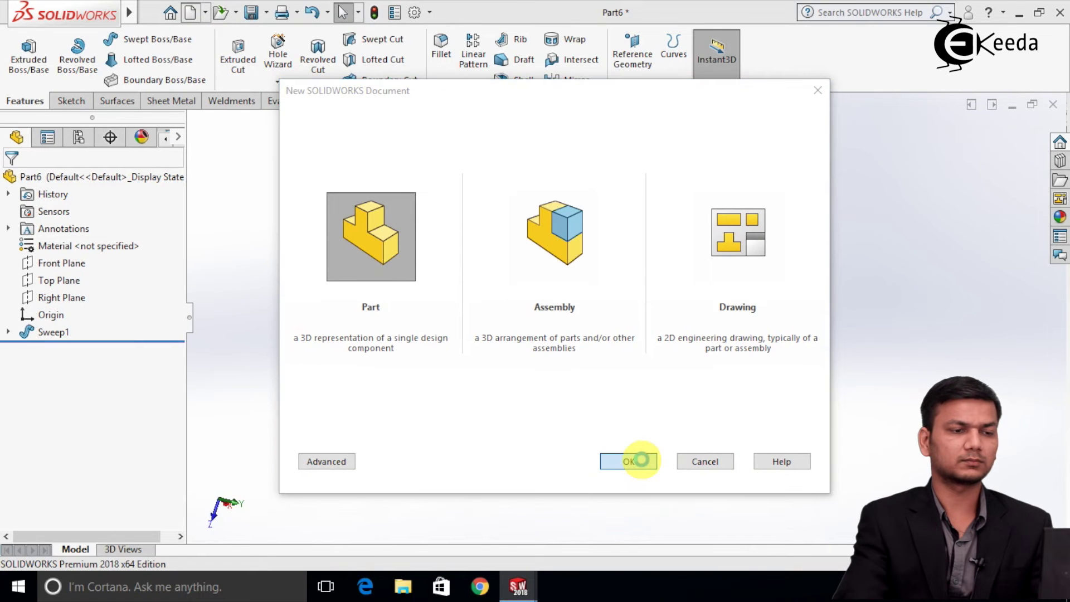
Sketch a center rectangle on the Front Plane, centred on the origin, and exit the sketch
right_click(82, 267)
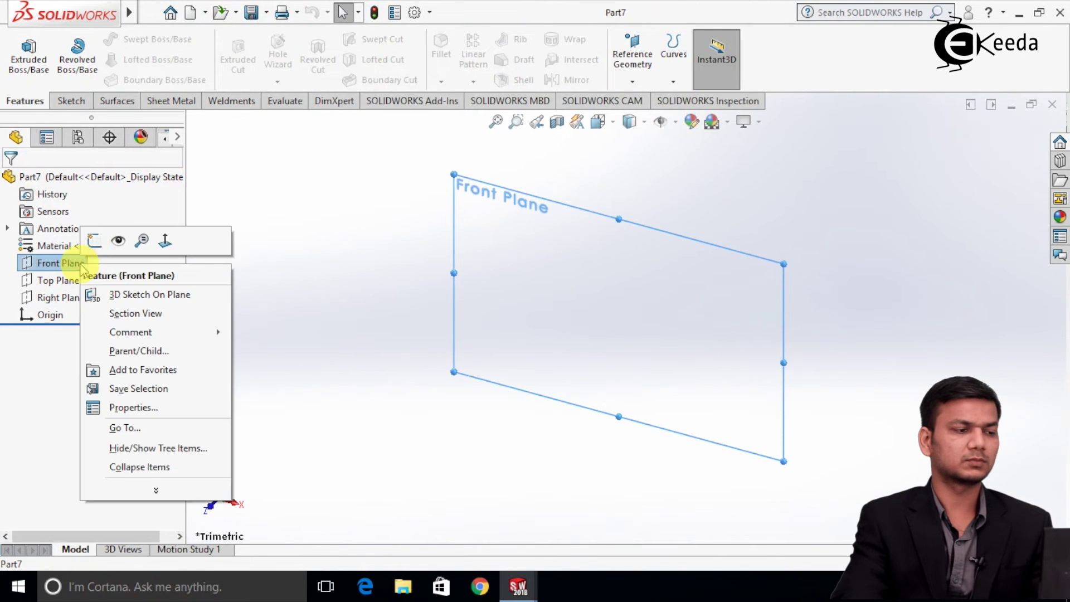
left_click(91, 238)
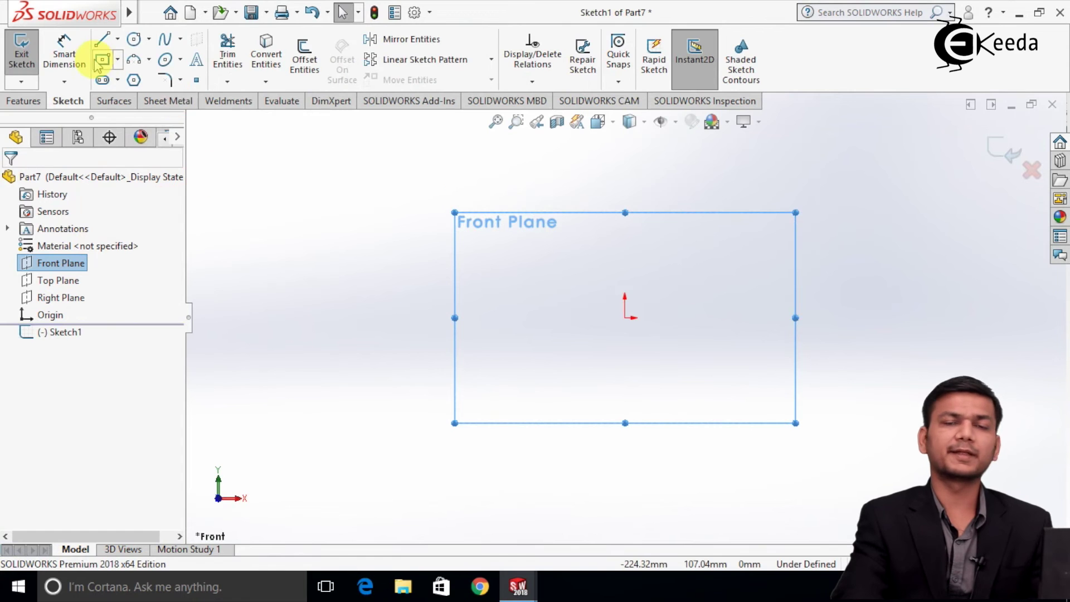
left_click(102, 61)
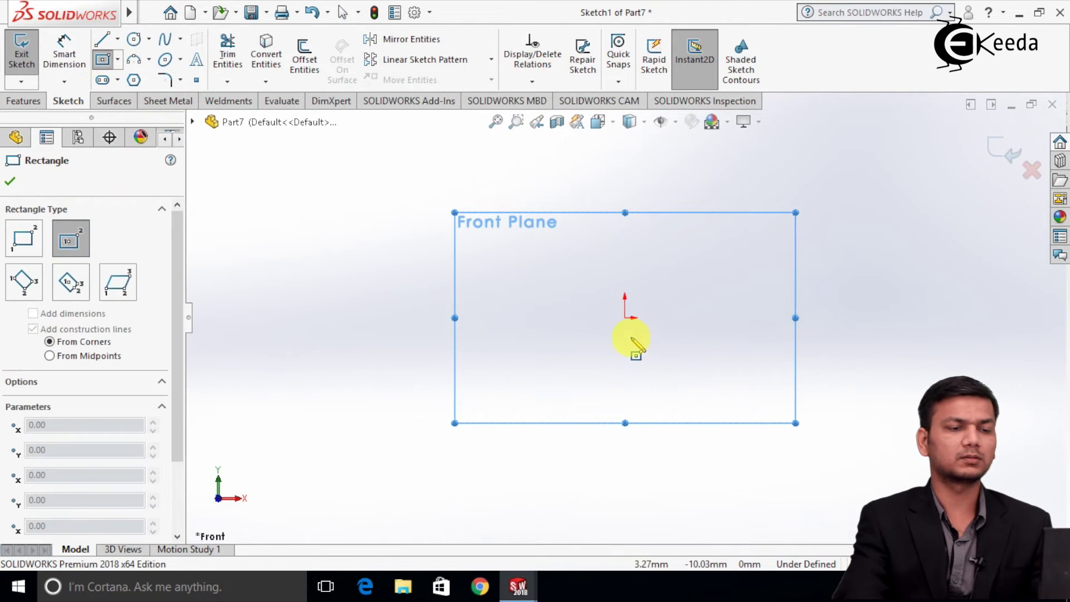
left_click(625, 318)
left_click(730, 224)
right_click(730, 224)
left_click(761, 237)
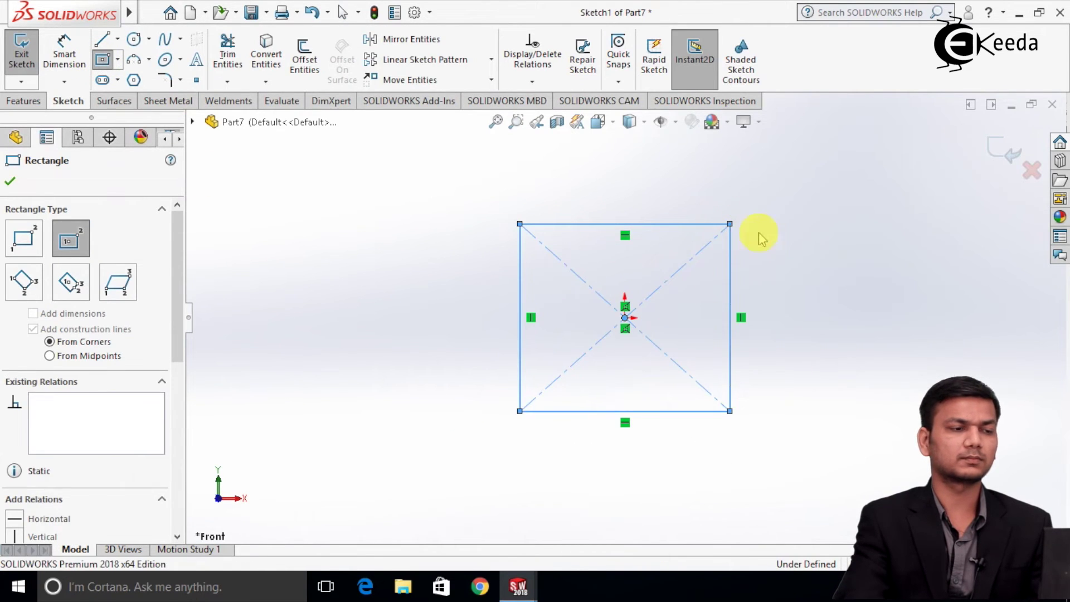
left_click(22, 56)
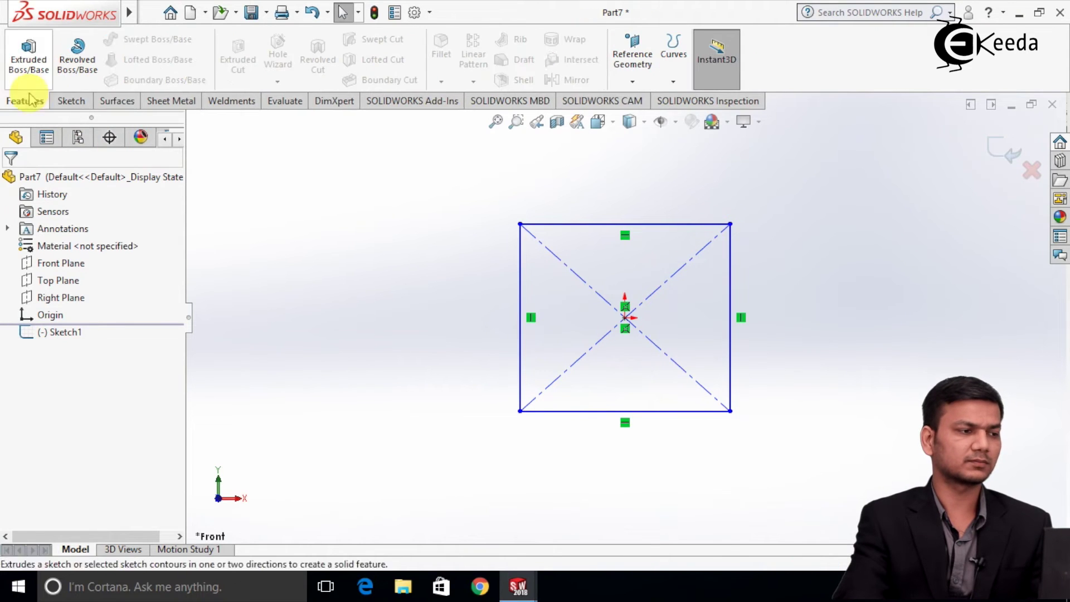
Sketch a horizontal line about 815 mm long on the Right Plane, starting at the origin, and exit the sketch
left_click(61, 298)
right_click(60, 298)
left_click(73, 273)
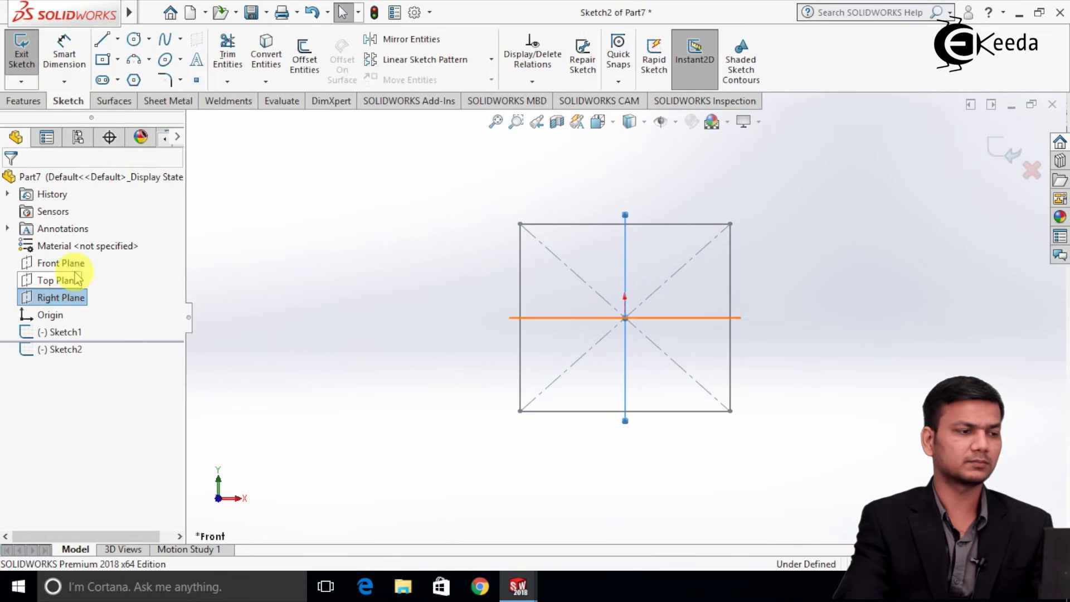
left_click(109, 48)
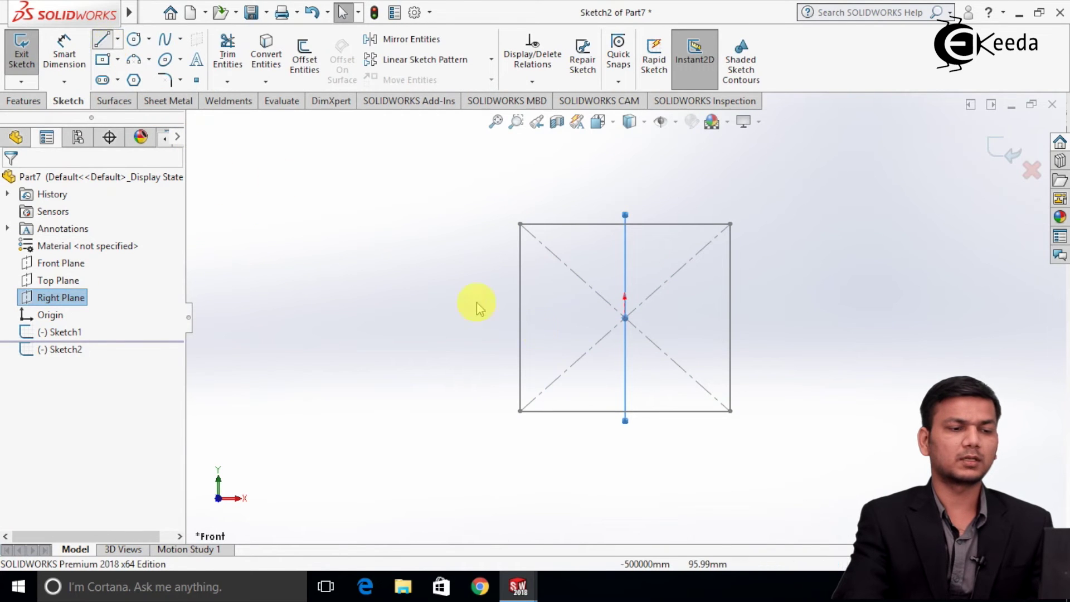
key("ctrl+8")
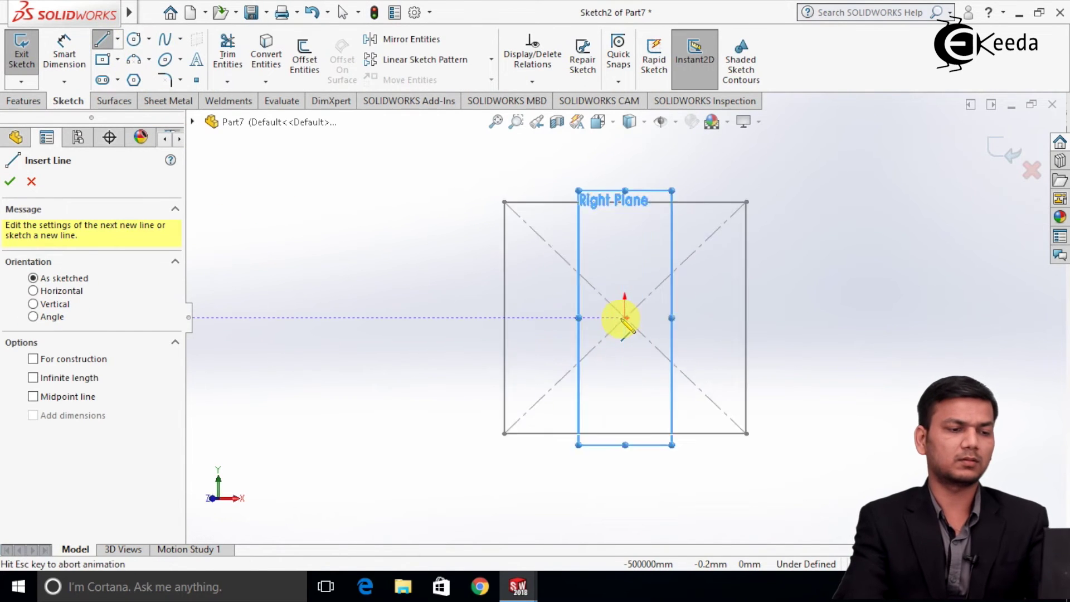
left_click(626, 318)
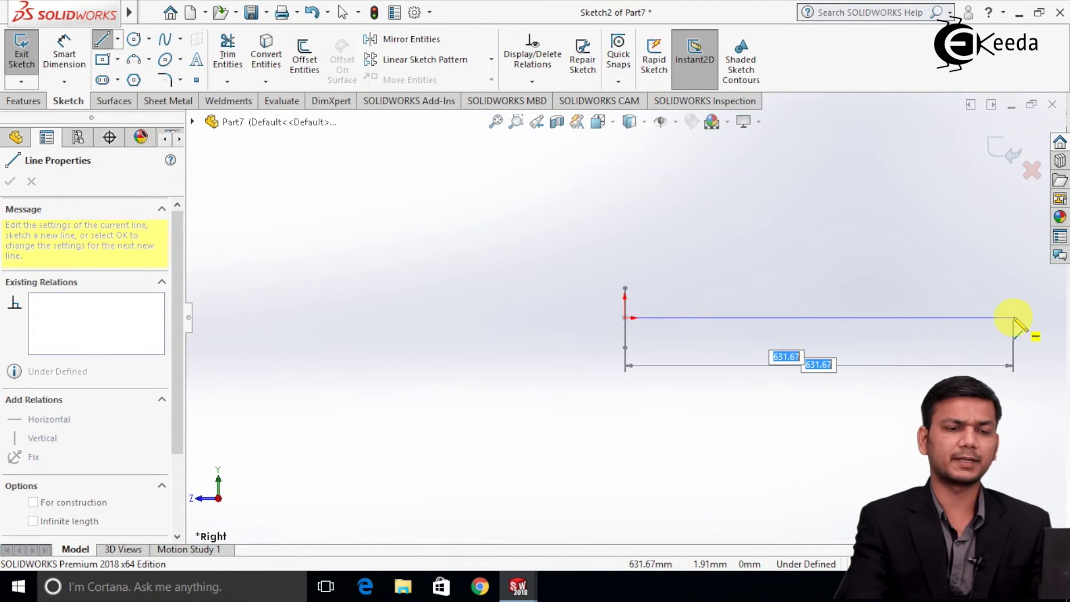
left_click(1042, 318)
right_click(1043, 322)
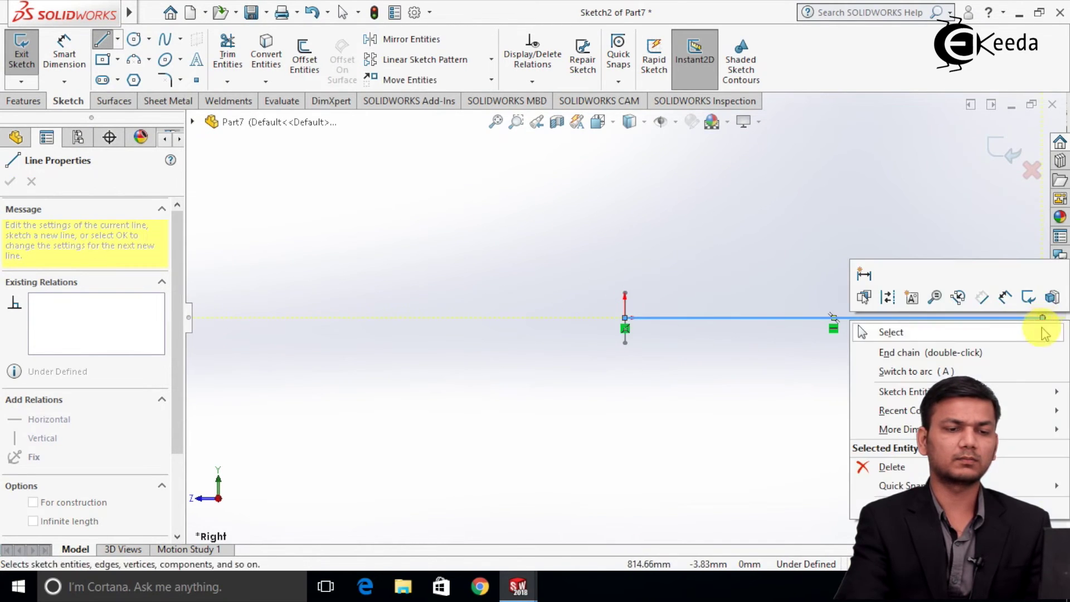
left_click(1045, 333)
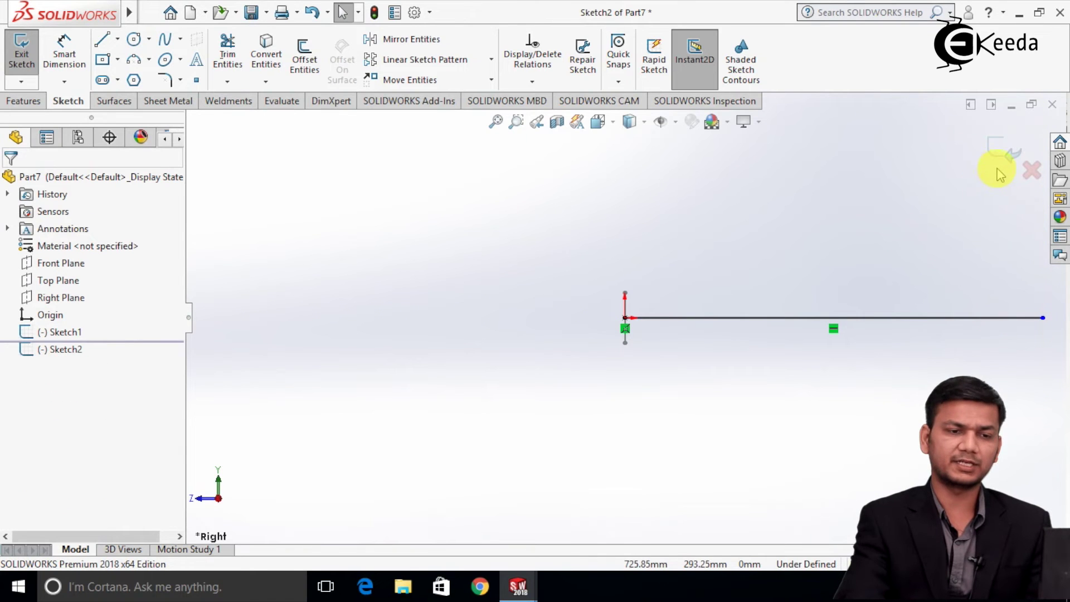
left_click(1007, 149)
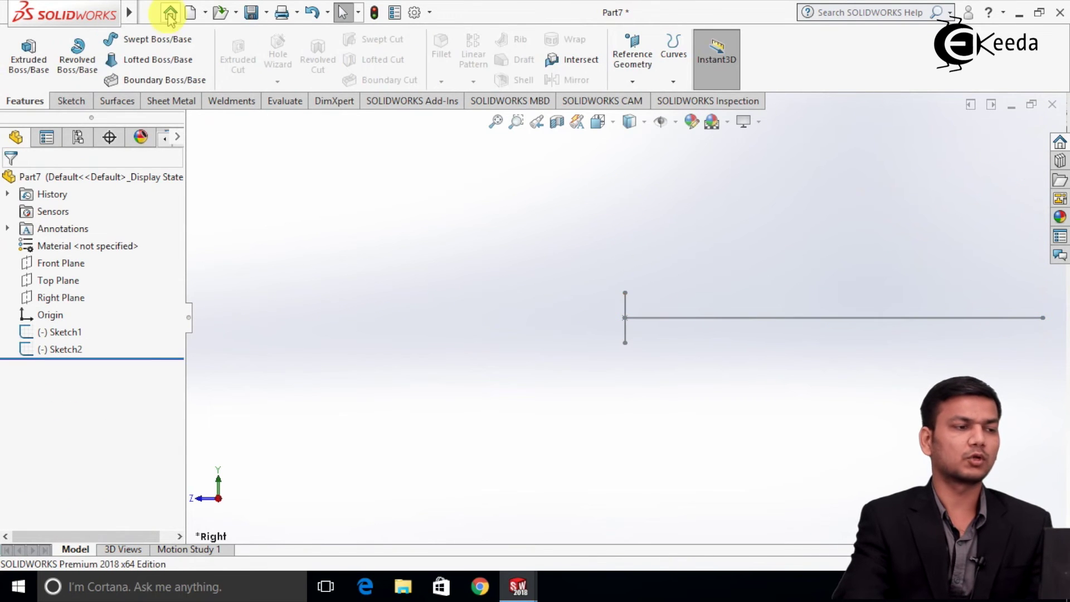
Start a Swept Boss/Base with the rectangle as the profile and the straight line as the path
left_click(174, 40)
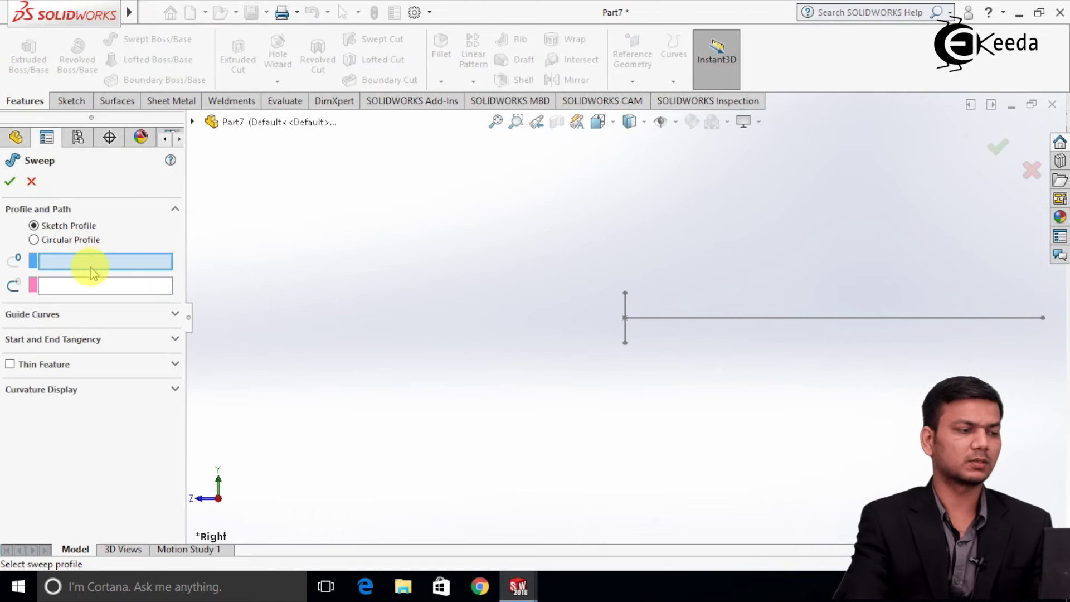
middle_click_drag(685, 319, 639, 317)
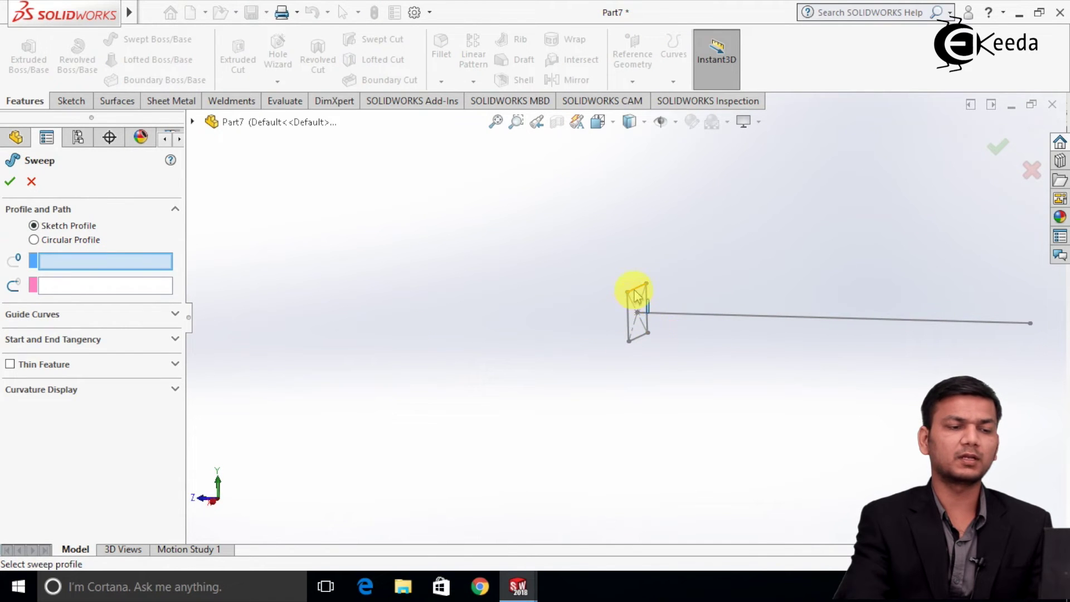
left_click(638, 295)
left_click(706, 318)
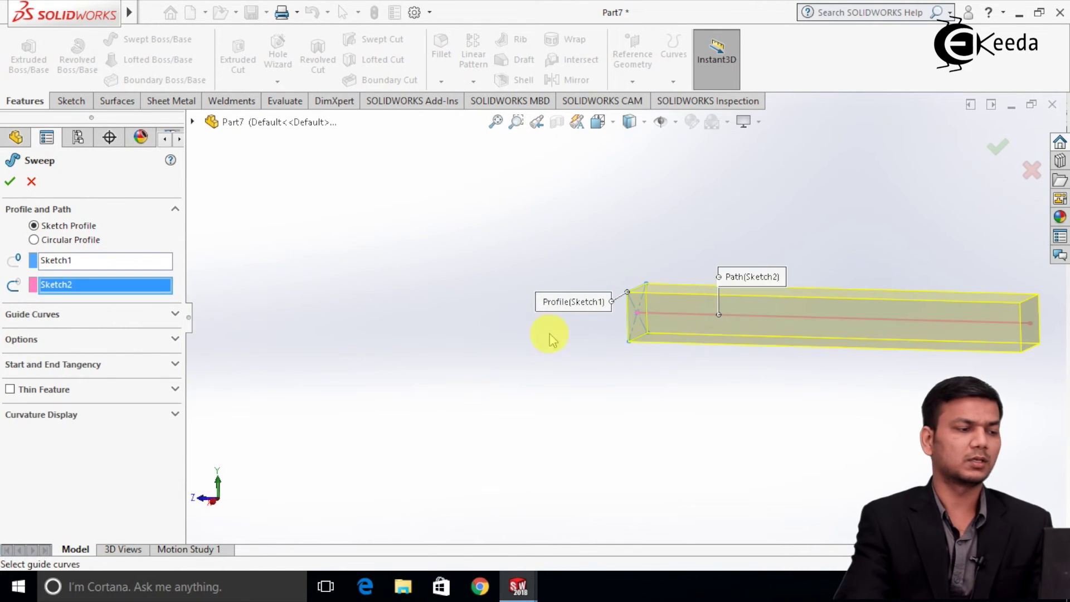
Set the profile twist to Specify Twist Value with 360 degrees and create the sweep
left_click(83, 340)
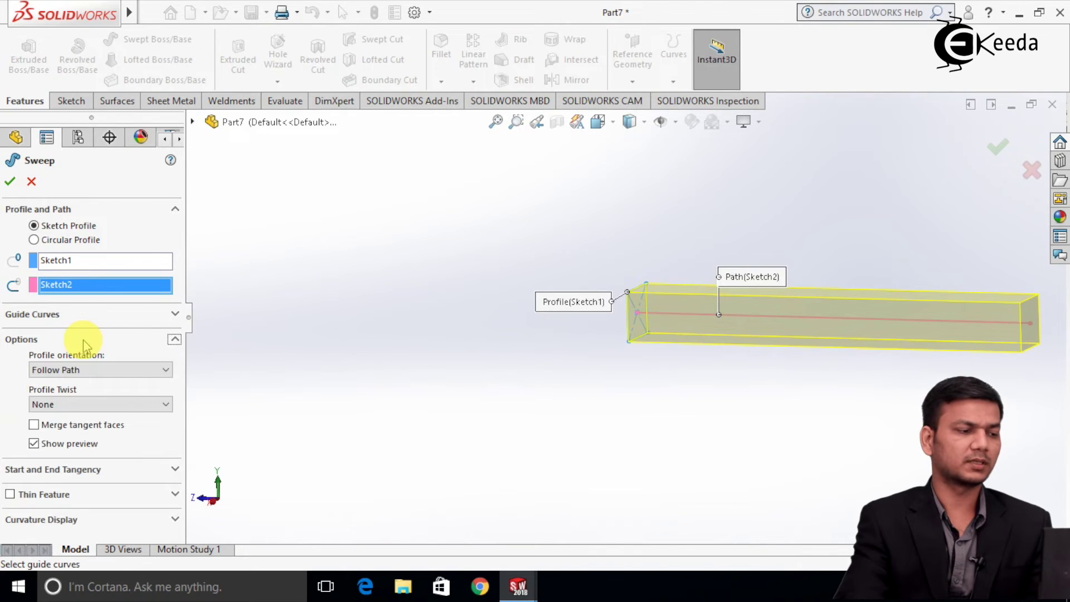
left_click(115, 407)
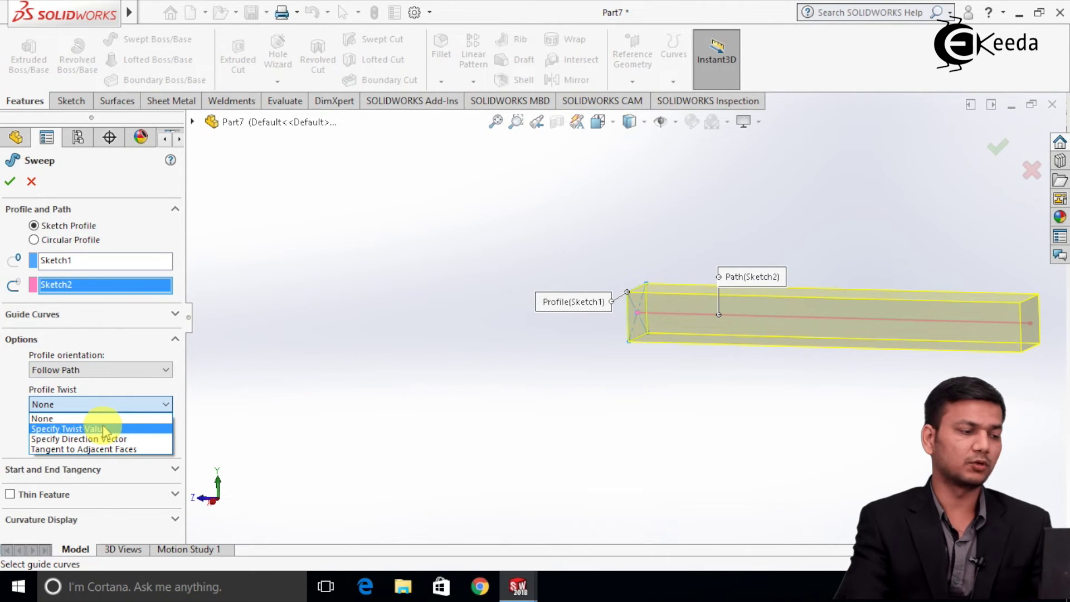
left_click(103, 430)
left_click(130, 414)
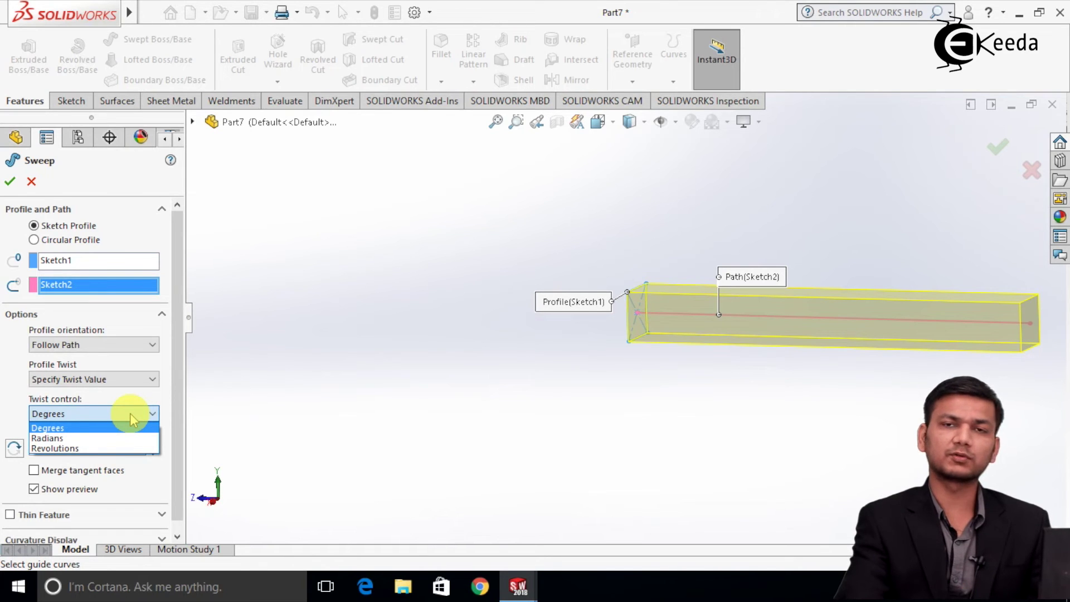
left_click(130, 413)
left_click(95, 446)
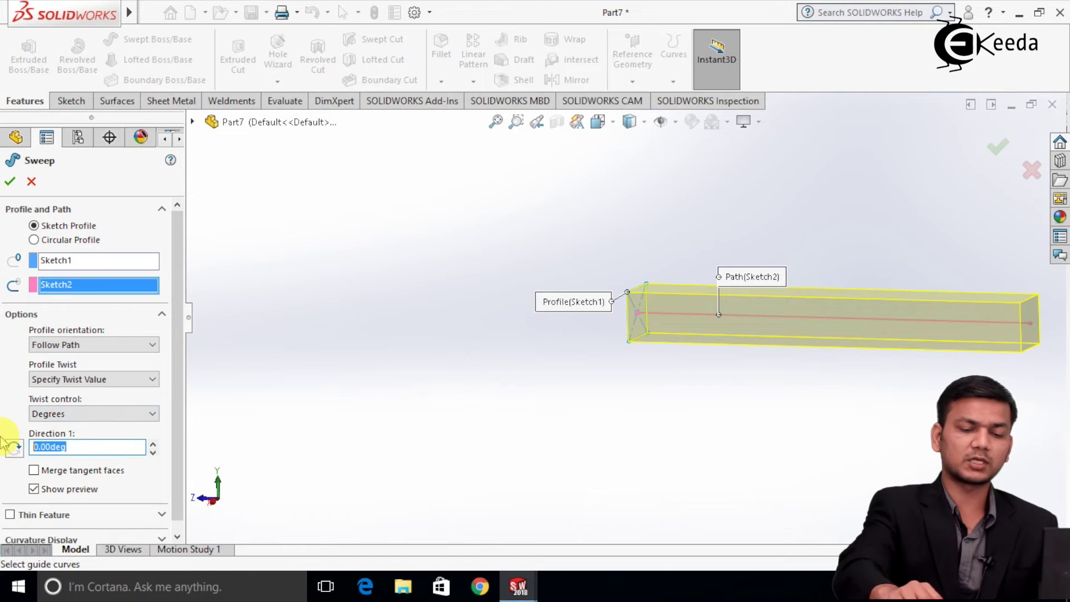
type("360")
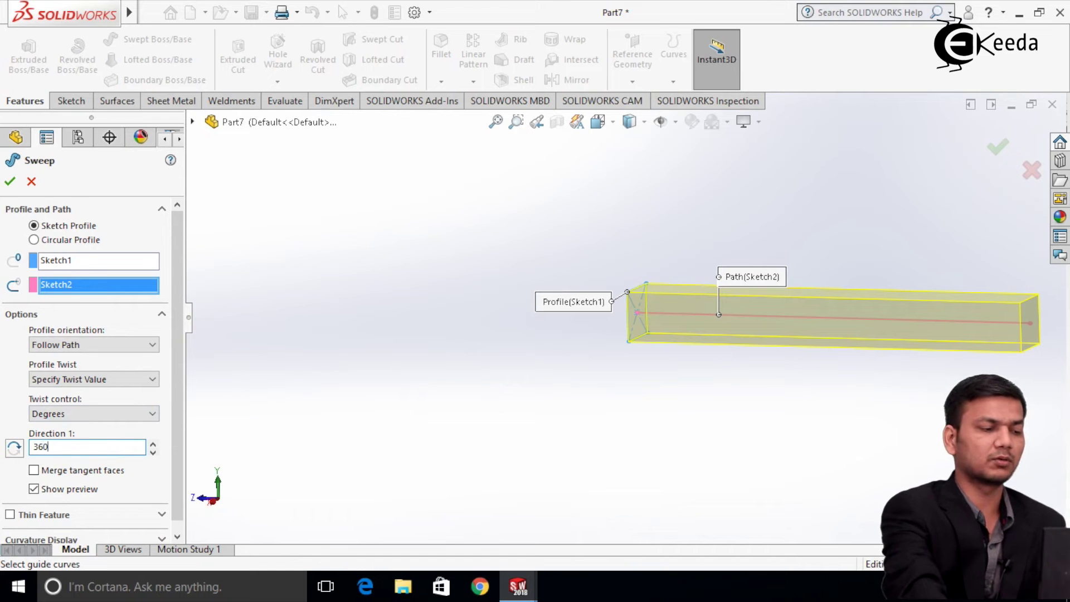
key("Return")
middle_click_drag(741, 282, 815, 305)
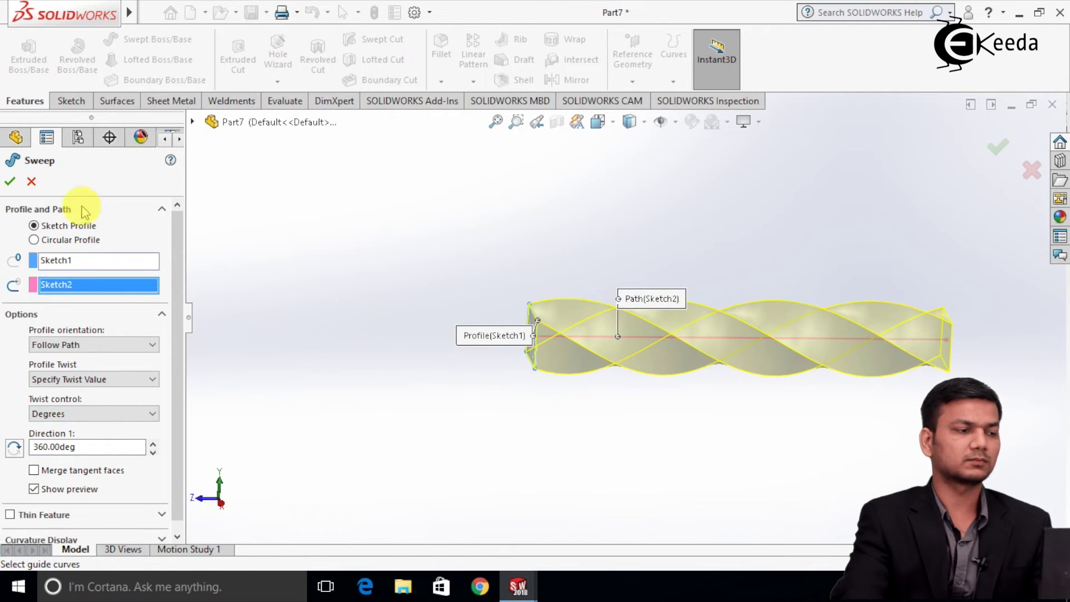
left_click(10, 181)
mouse_move(517, 241)
middle_mouse_down()
mouse_move(564, 249)
mouse_move(509, 259)
middle_mouse_up()
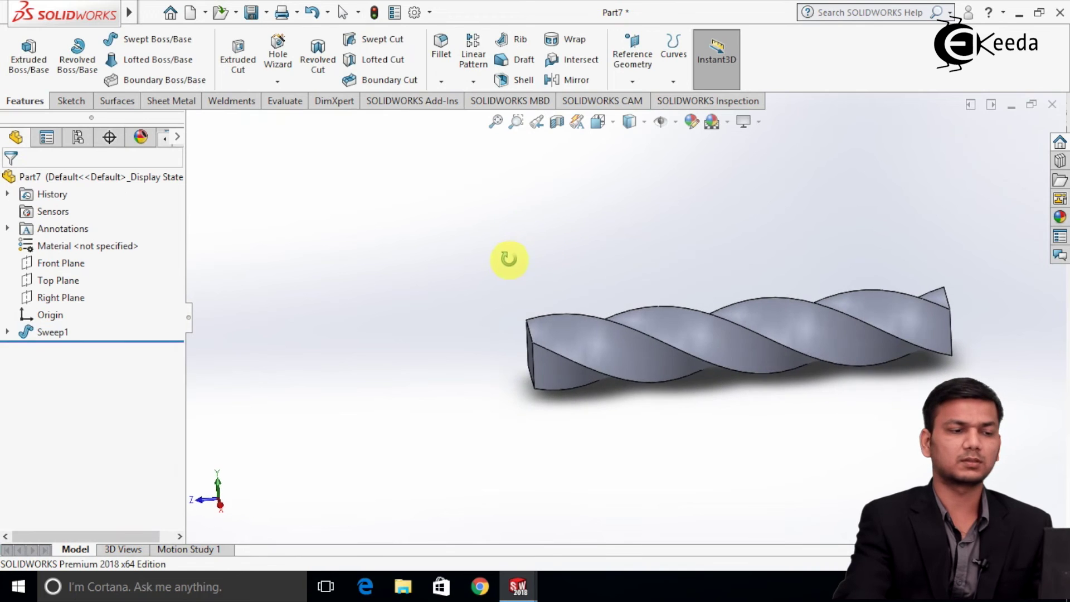
Edit the sweep, changing its twist control to Revolutions with a value of 3
right_click(65, 330)
left_click(81, 240)
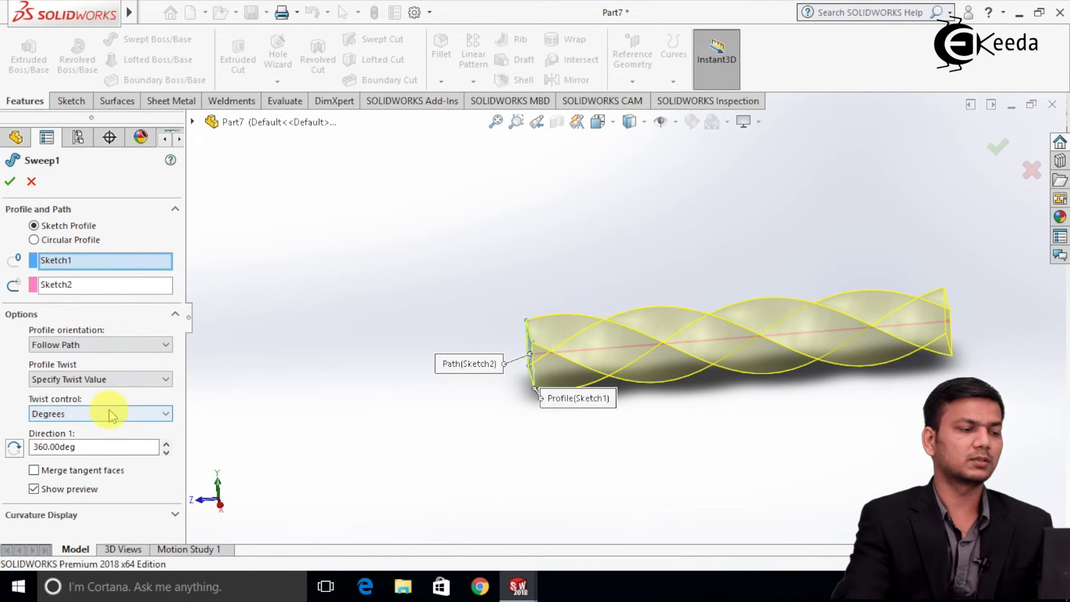
left_click(112, 414)
left_click(103, 448)
left_click(15, 448)
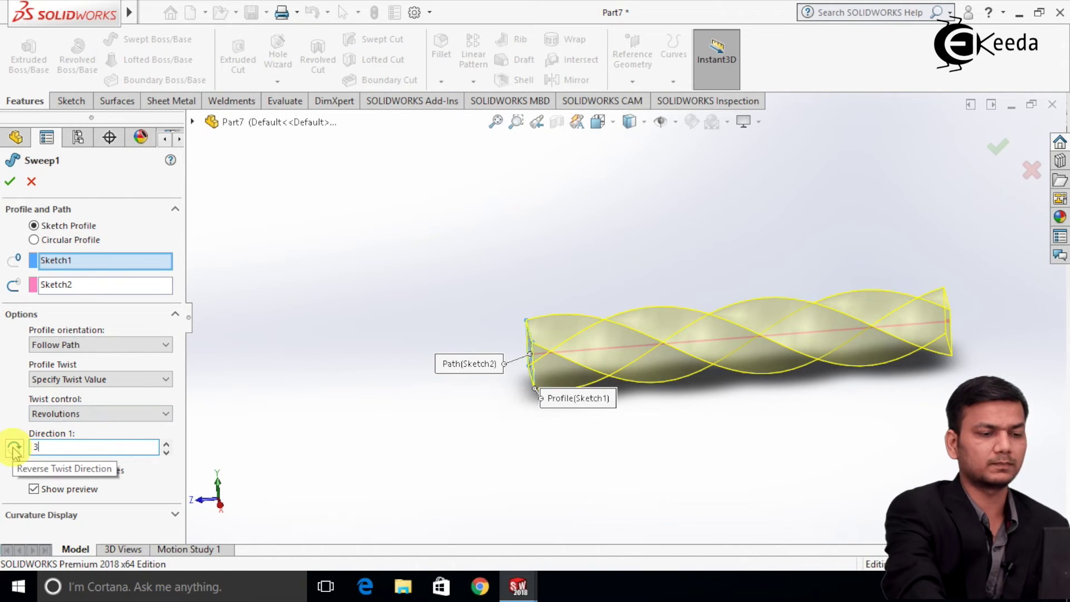
type("3")
key("Return")
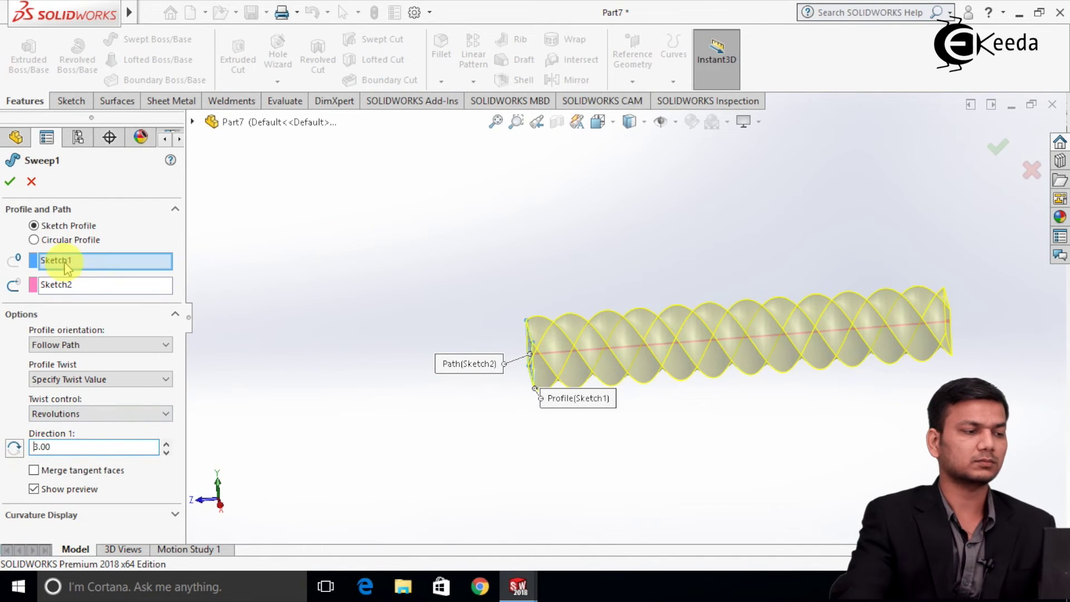
left_click(13, 182)
mouse_move(430, 246)
middle_mouse_down()
mouse_move(526, 232)
mouse_move(509, 232)
middle_mouse_up()
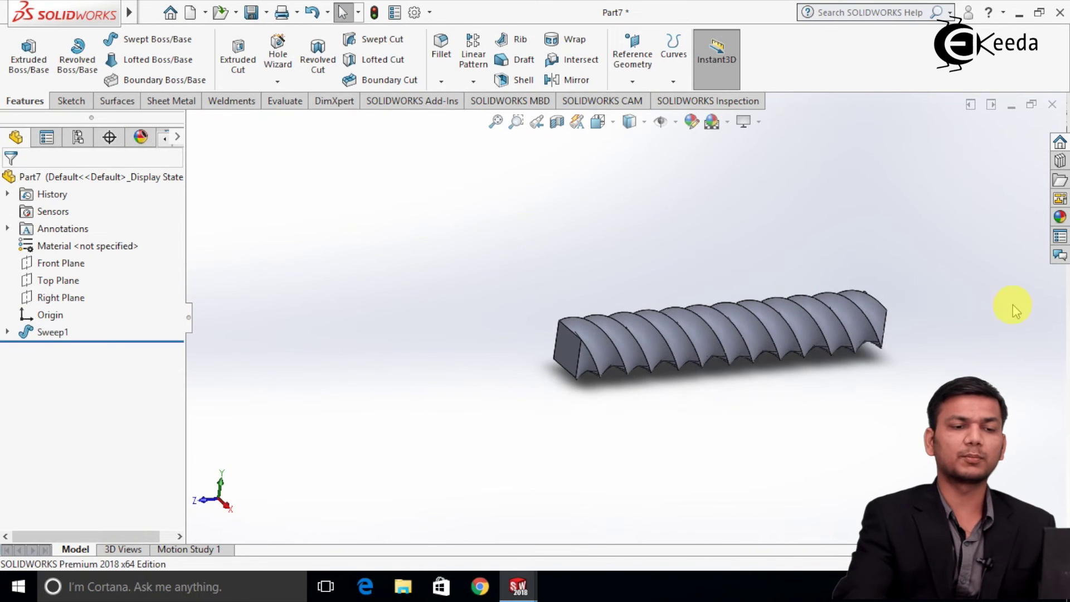
middle_click_drag(1016, 306, 971, 318)
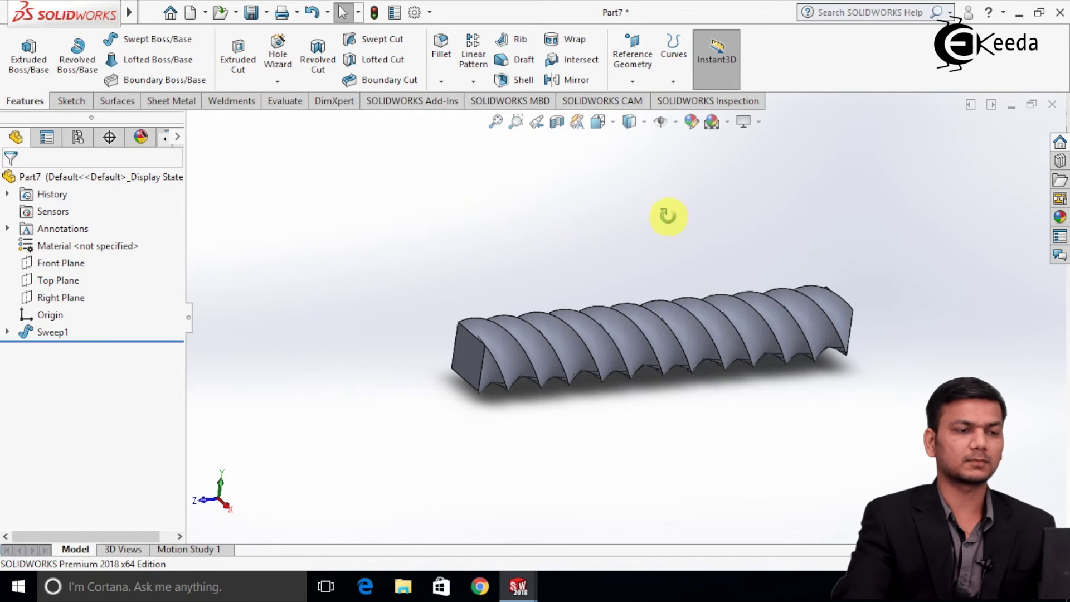
middle_click_drag(668, 216, 618, 232)
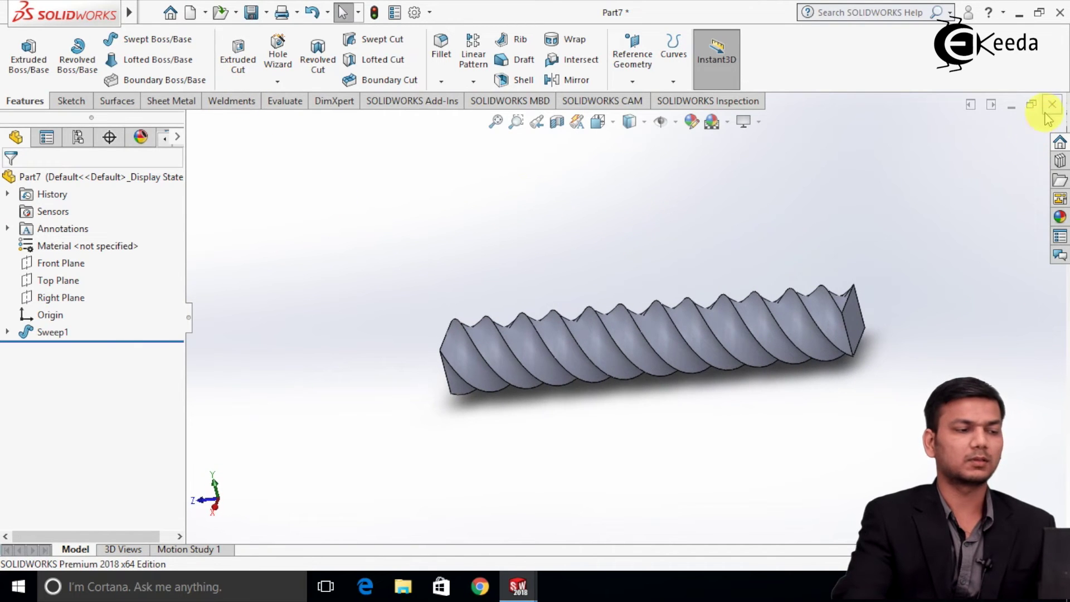
Delete the twisted sweep feature while keeping its profile and path sketches
right_click(61, 335)
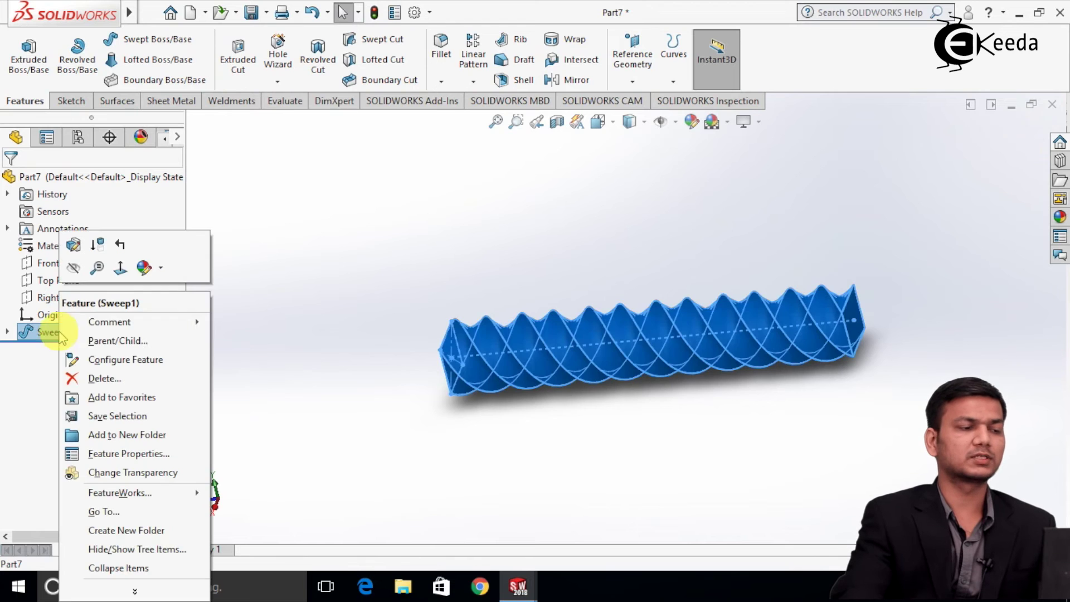
left_click(105, 378)
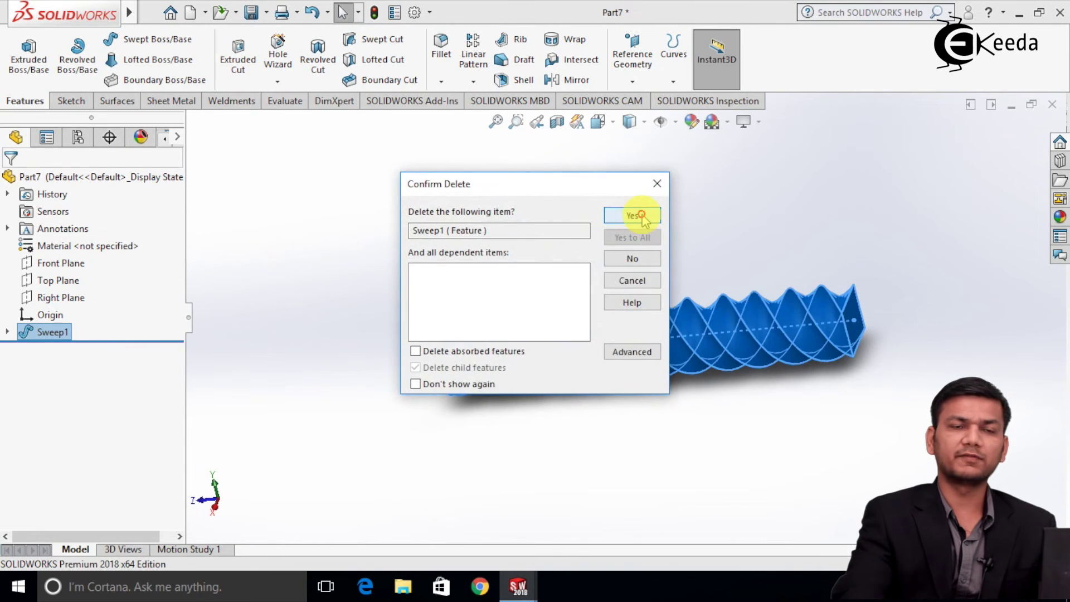
left_click(633, 215)
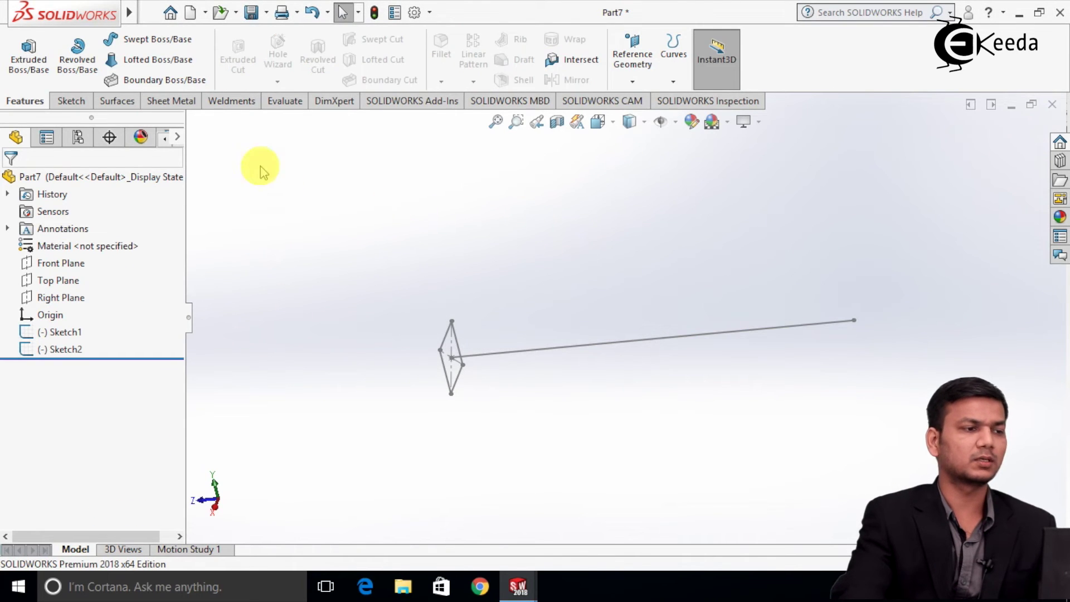
Start a Swept Boss/Base of the rectangle along the straight line and turn on Thin Feature
left_click(152, 42)
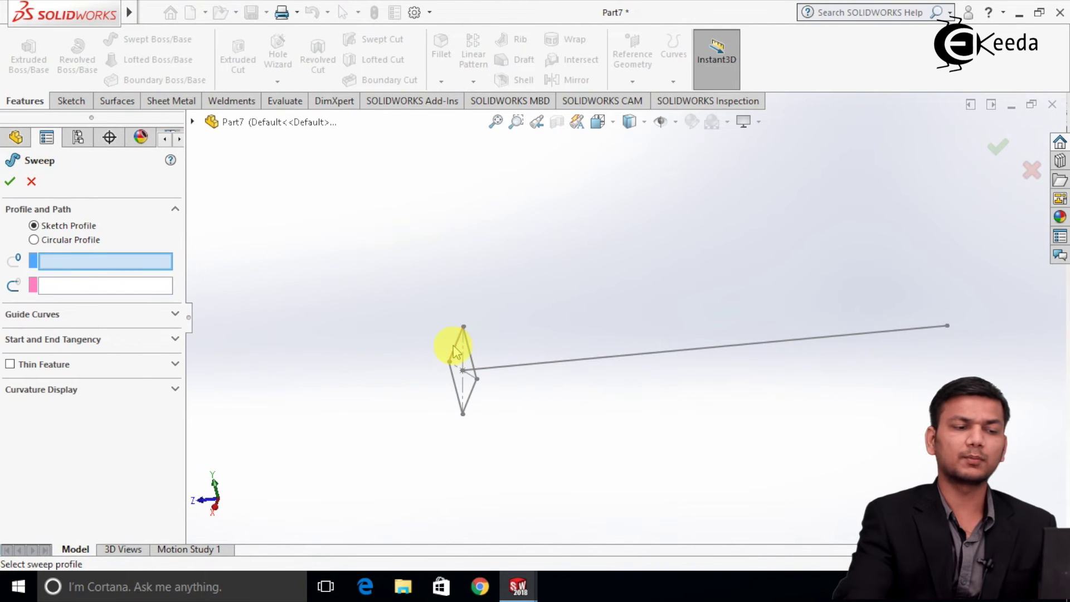
left_click(455, 349)
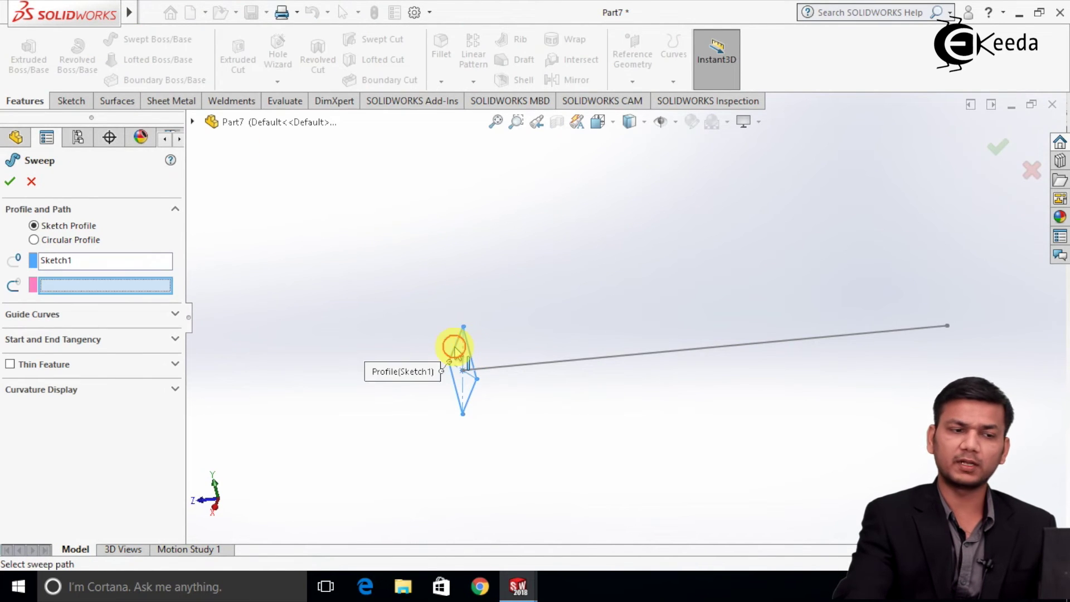
left_click(552, 367)
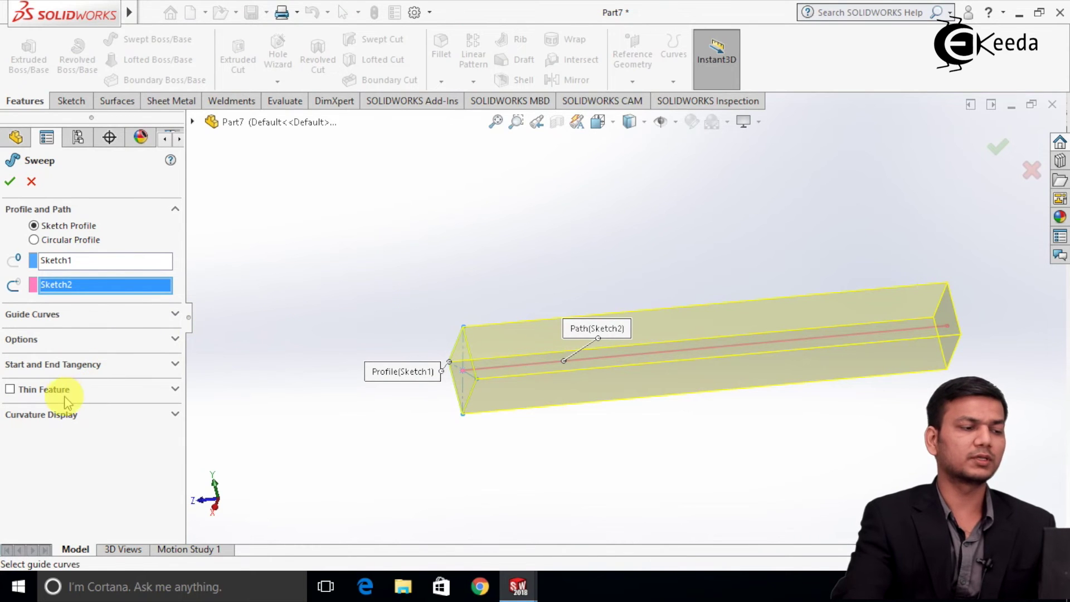
left_click(10, 389)
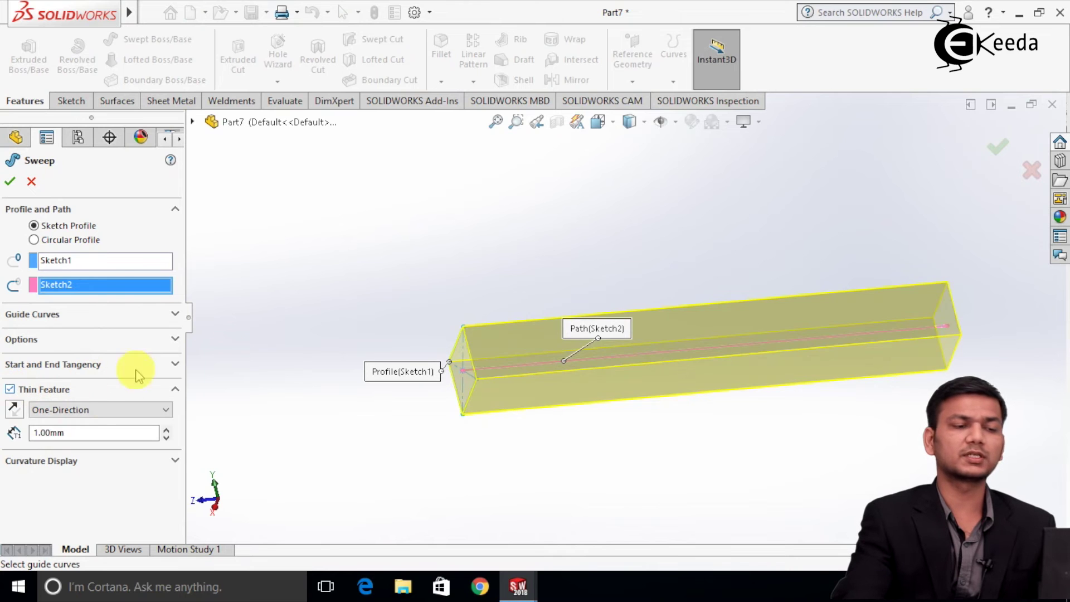
middle_click_drag(346, 318, 815, 407)
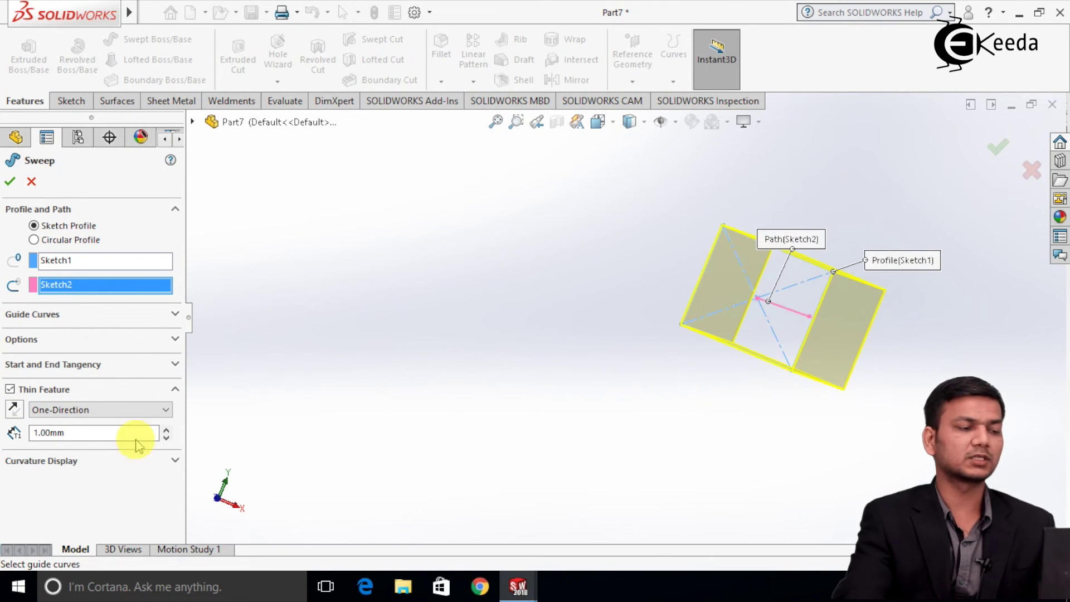
Set the thin feature to Two-Direction with thicknesses of 11 mm and 5 mm
left_click(123, 412)
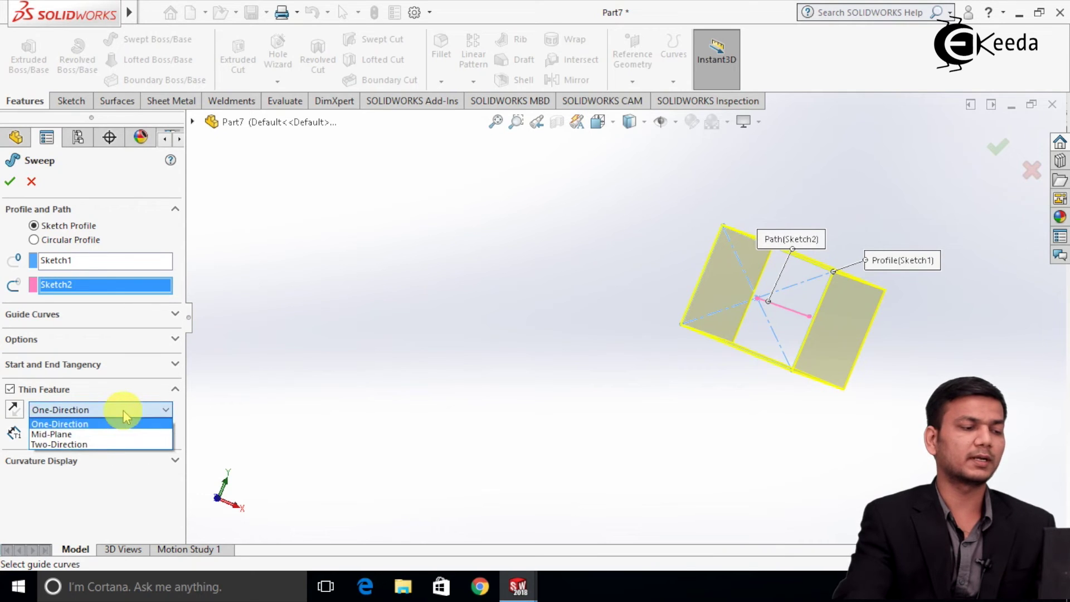
left_click(122, 446)
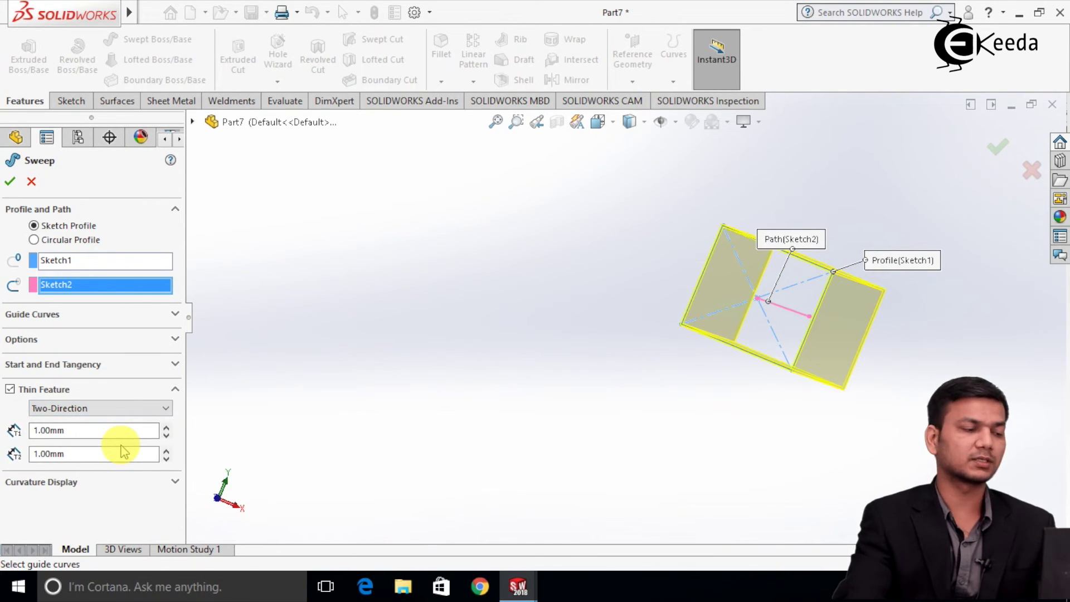
left_click(166, 427)
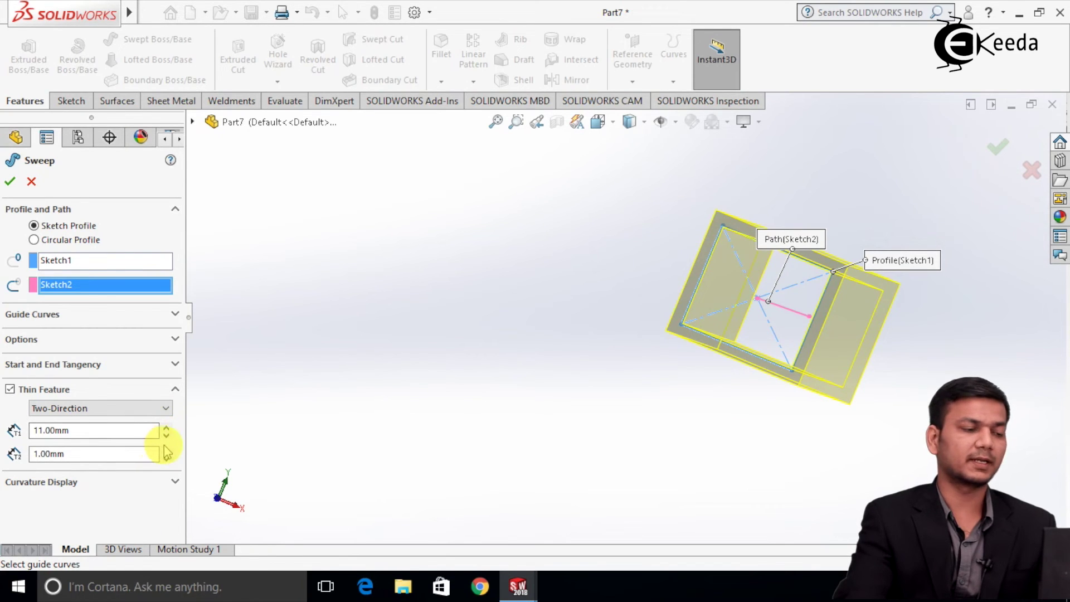
left_click_drag(115, 452, 3, 454)
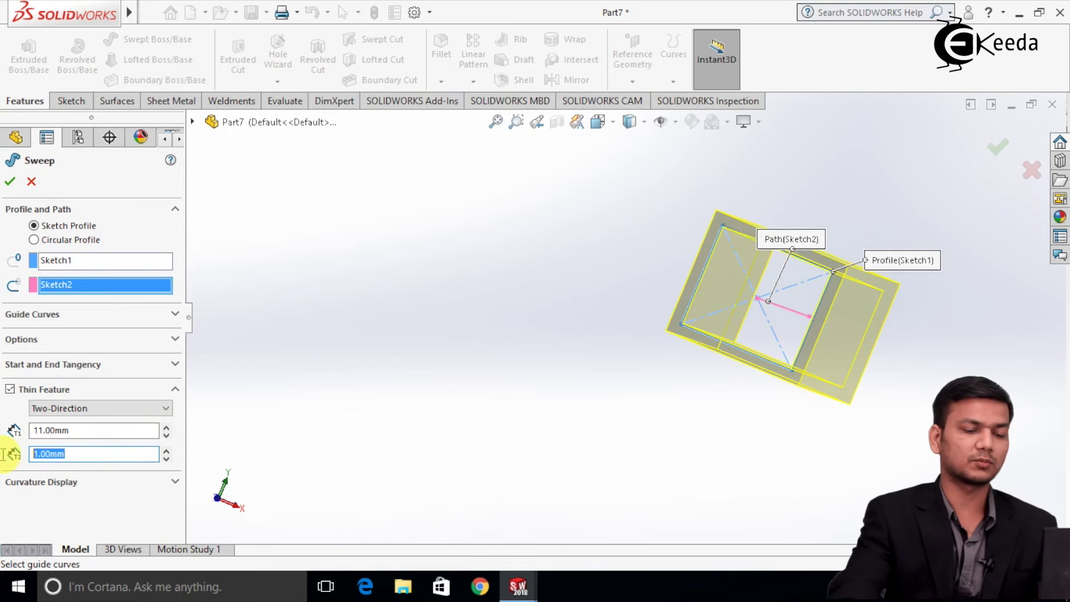
key("Return")
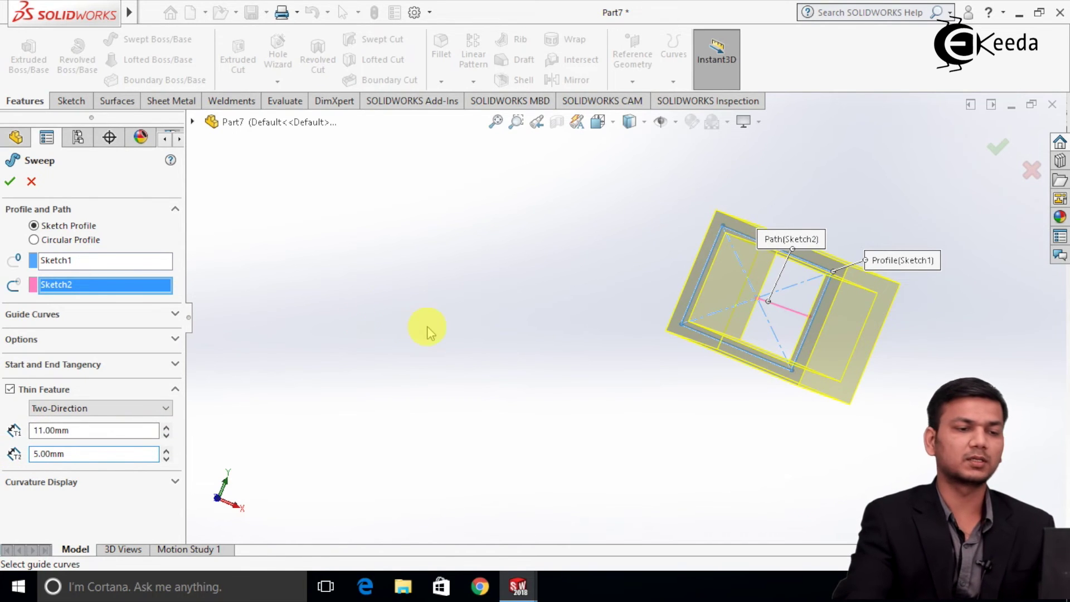
mouse_move(532, 309)
middle_mouse_down()
mouse_move(544, 296)
mouse_move(536, 317)
middle_mouse_up()
Set the thin feature to Mid-Plane with a 10 mm thickness and create the hollow sweep
left_click(134, 409)
left_click(118, 433)
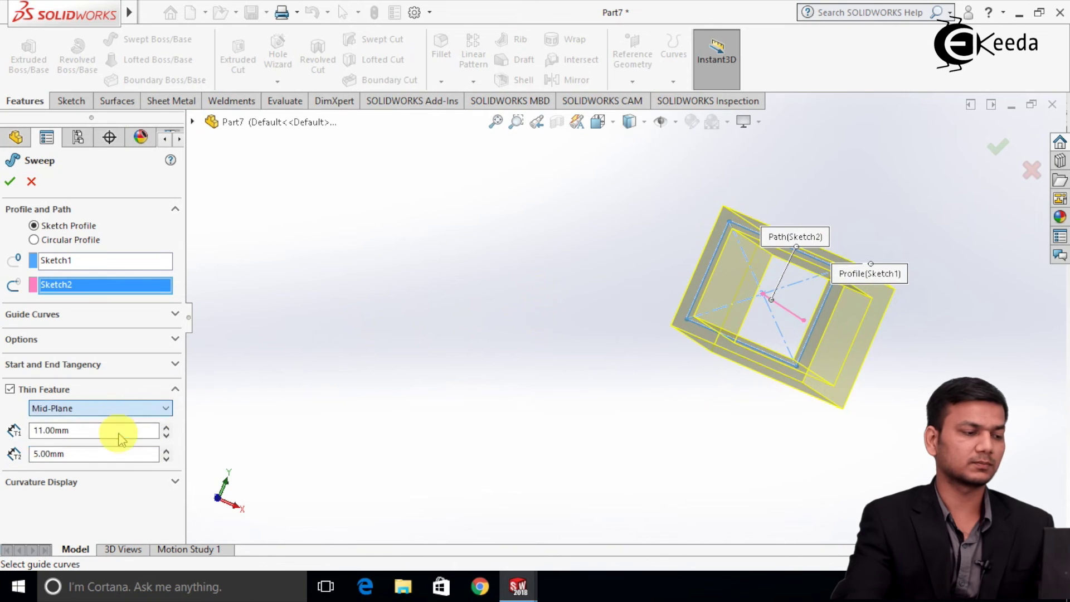
double_click(75, 435)
type("10")
key("Return")
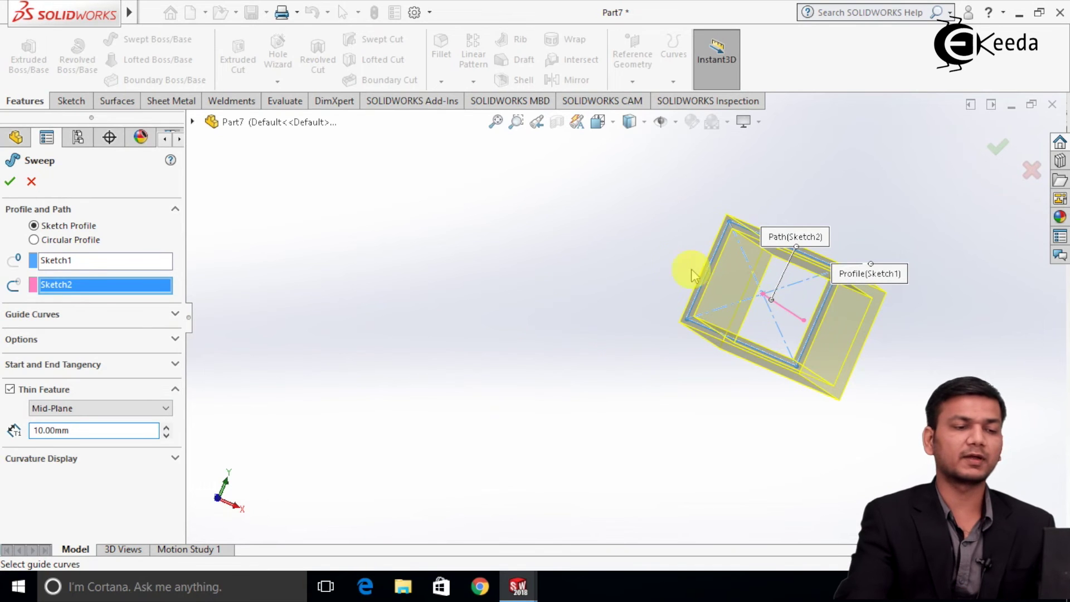
left_click(14, 184)
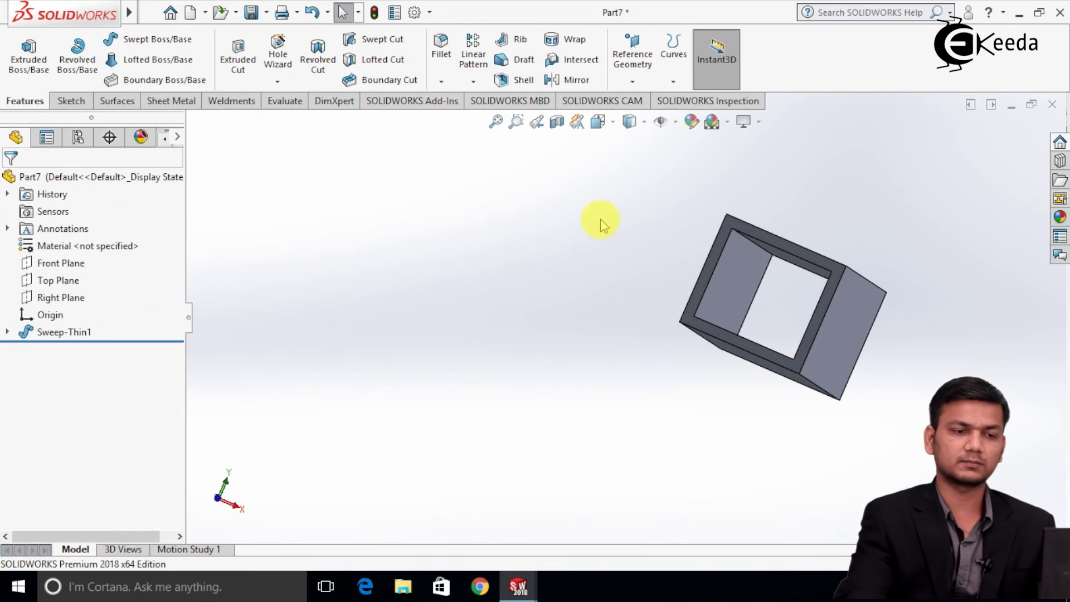
mouse_move(800, 222)
middle_mouse_down()
mouse_move(693, 244)
mouse_move(818, 219)
middle_mouse_up()
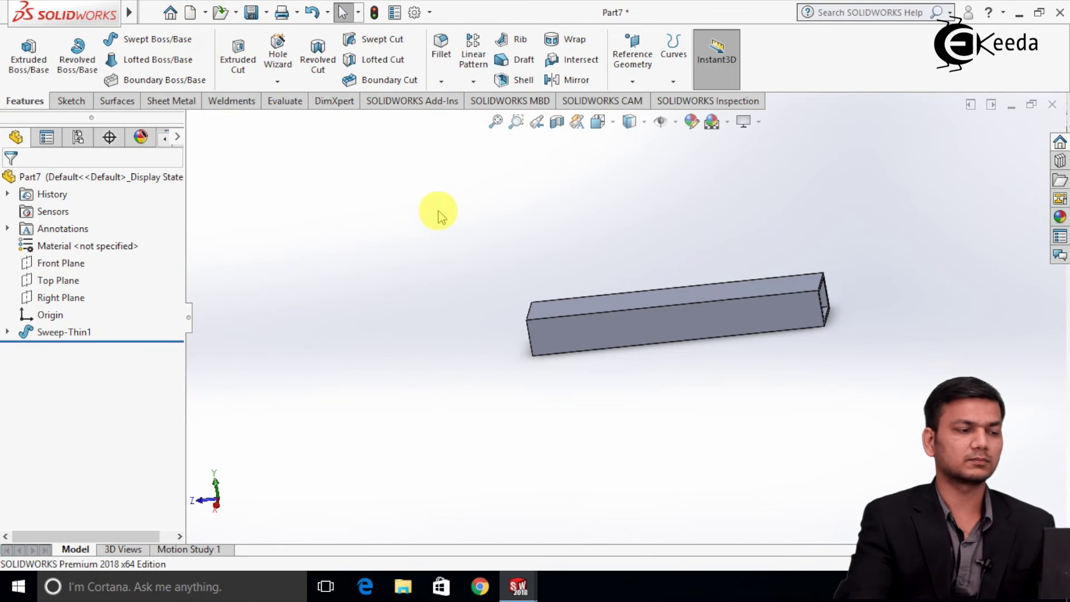
Close the thin-sweep part without saving and create a new part
left_click(1052, 105)
left_click(545, 301)
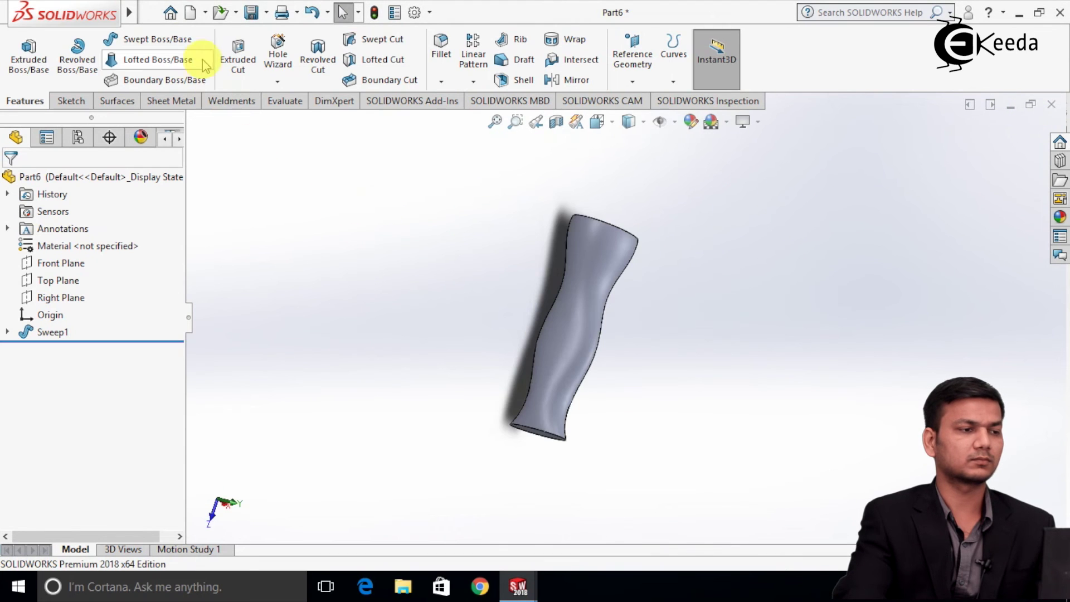
left_click(191, 12)
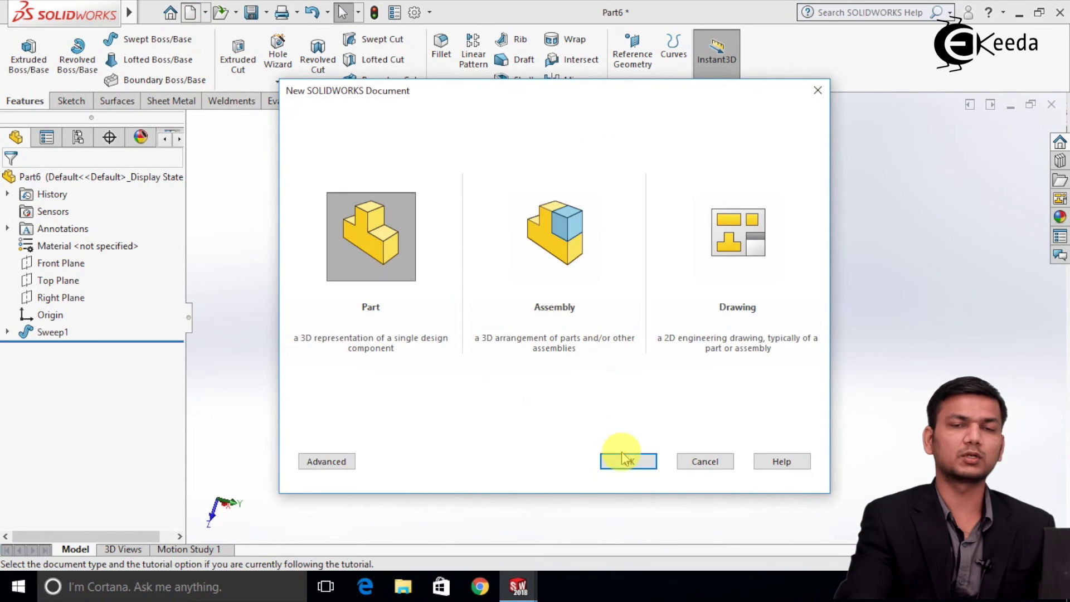
left_click(628, 460)
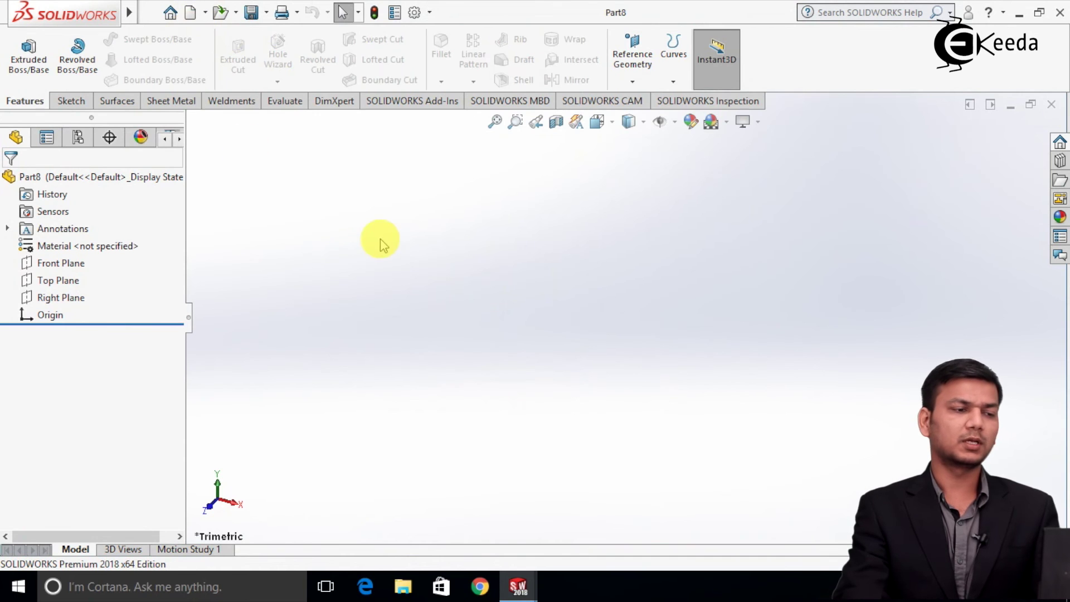
Sketch a horizontal line about 604 mm long from the origin on the Front Plane and exit the sketch
right_click(68, 270)
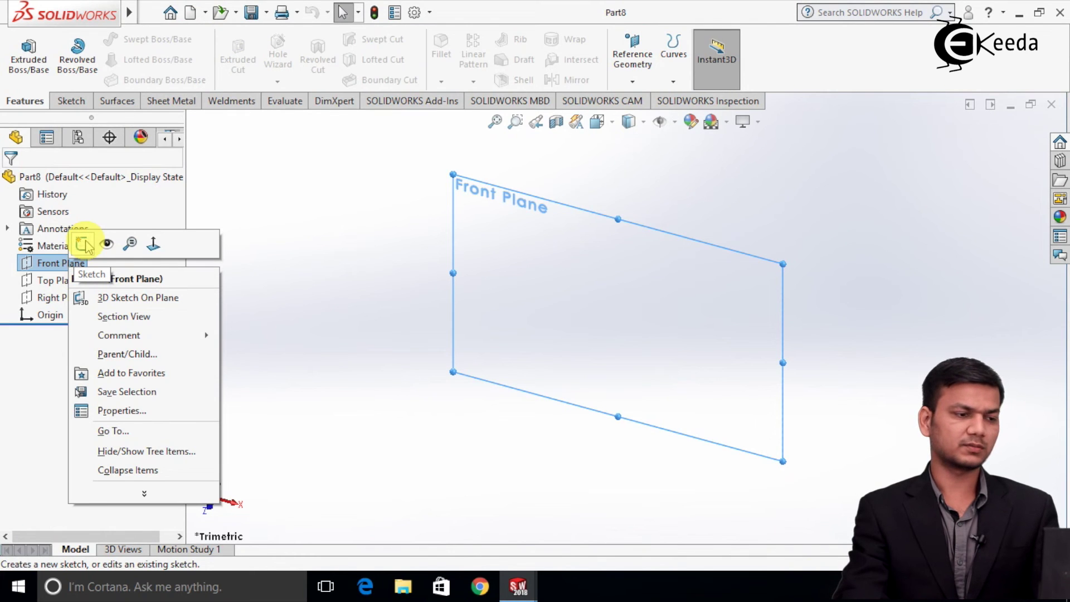
left_click(83, 244)
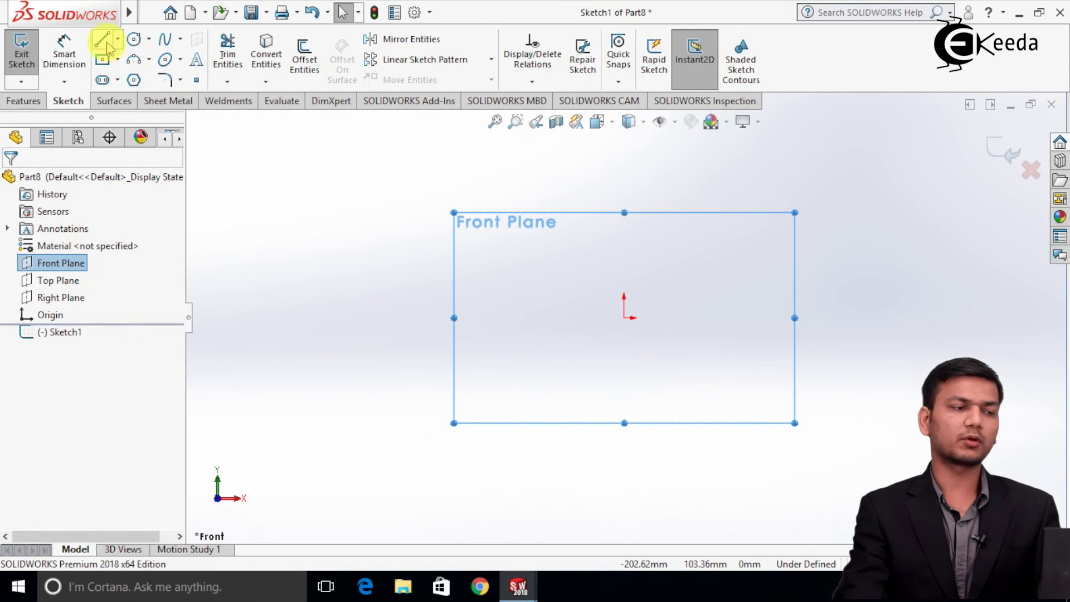
left_click(103, 40)
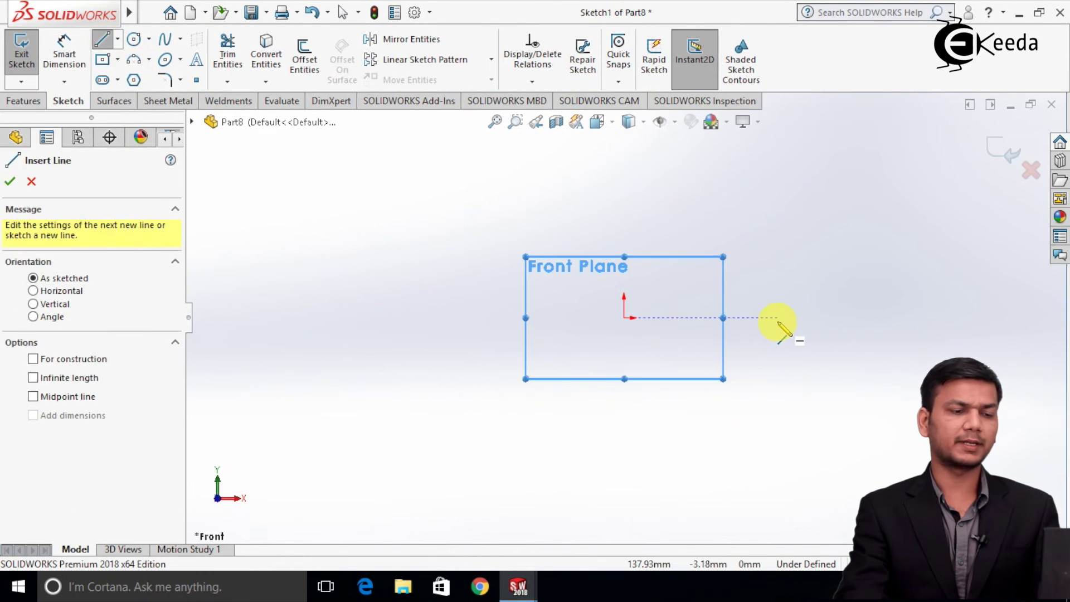
left_click(624, 317)
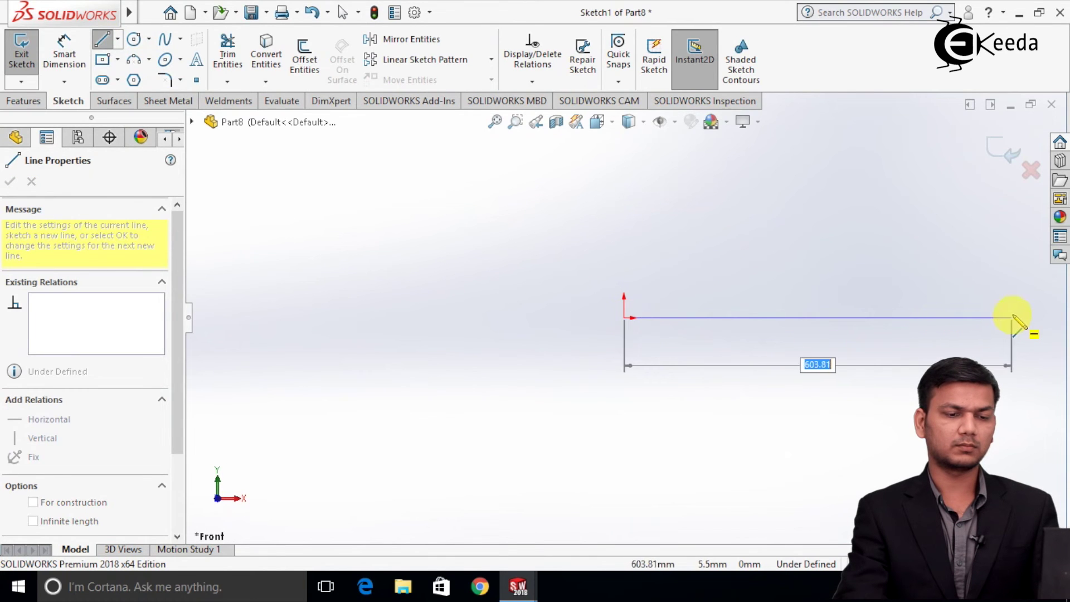
left_click(1015, 317)
right_click(1018, 319)
left_click(1019, 322)
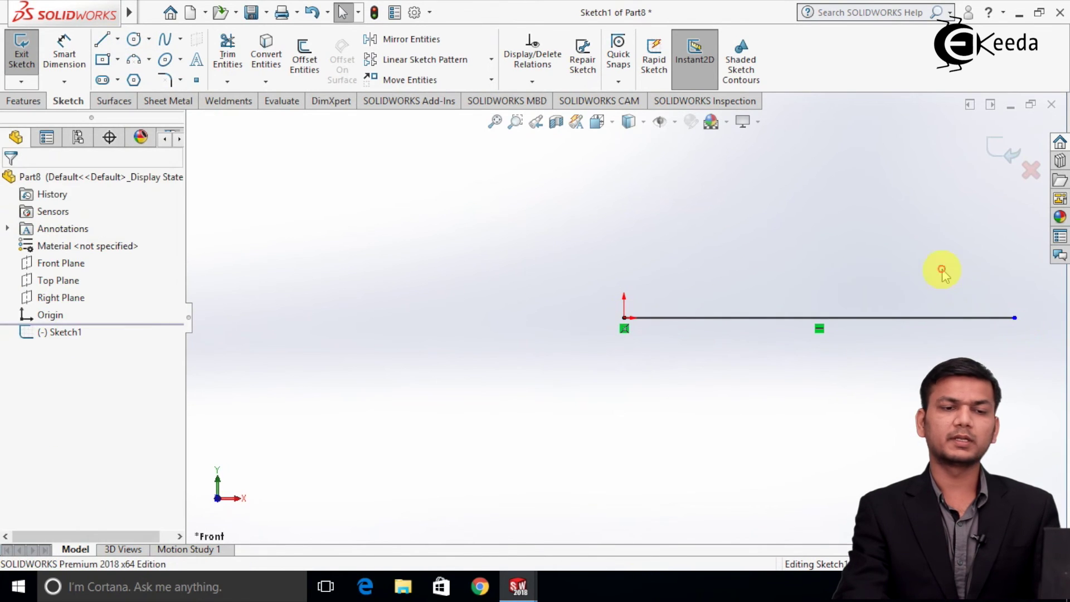
left_click(1003, 148)
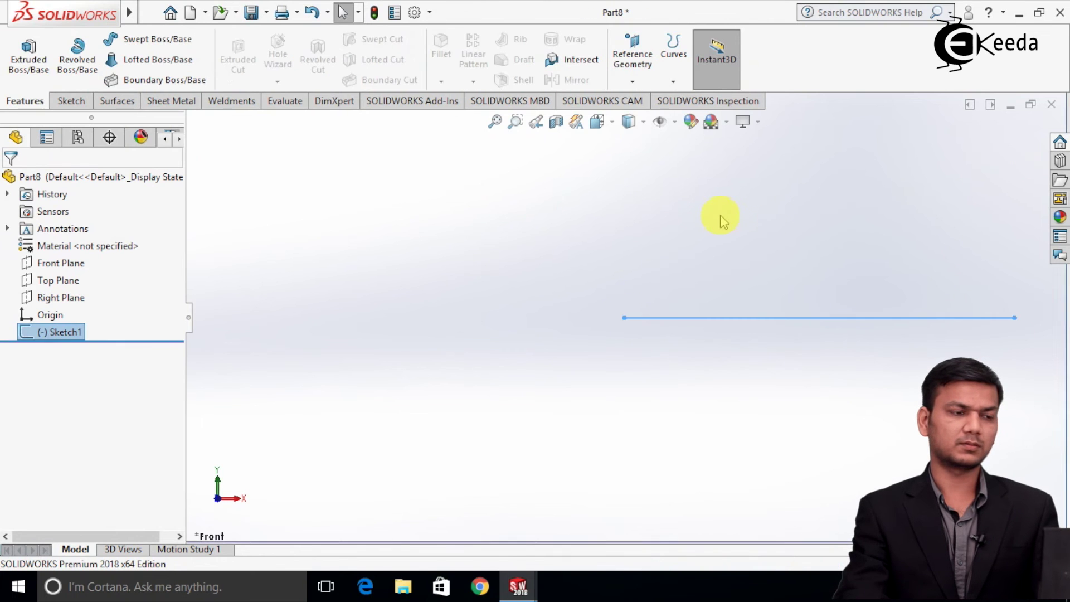
Start a Swept Boss/Base with a Circular Profile of 80 mm diameter along the horizontal line
left_click(171, 41)
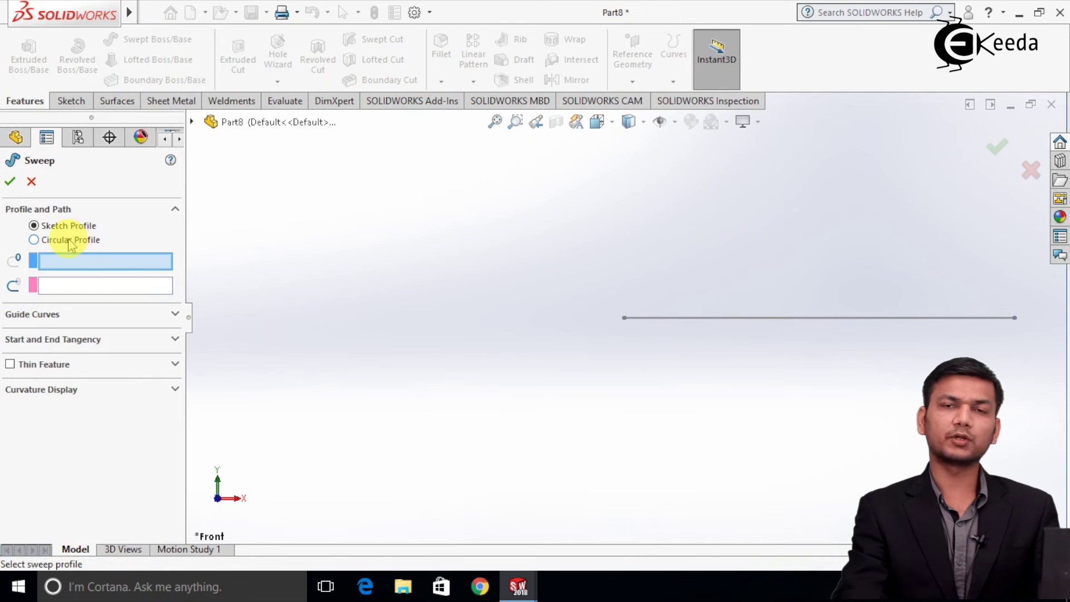
left_click(68, 240)
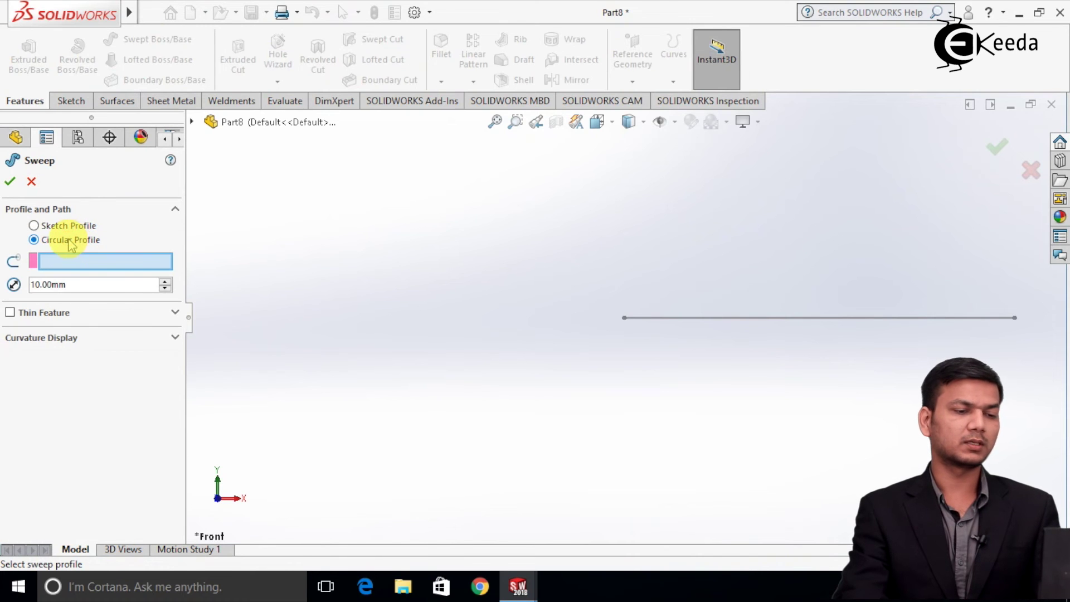
left_click(721, 320)
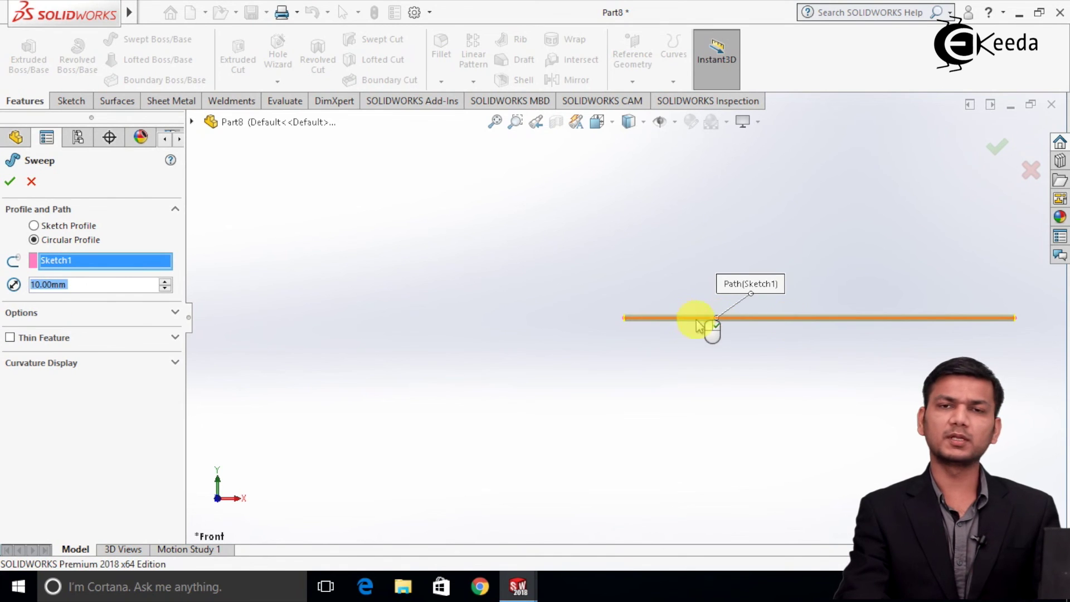
key("f")
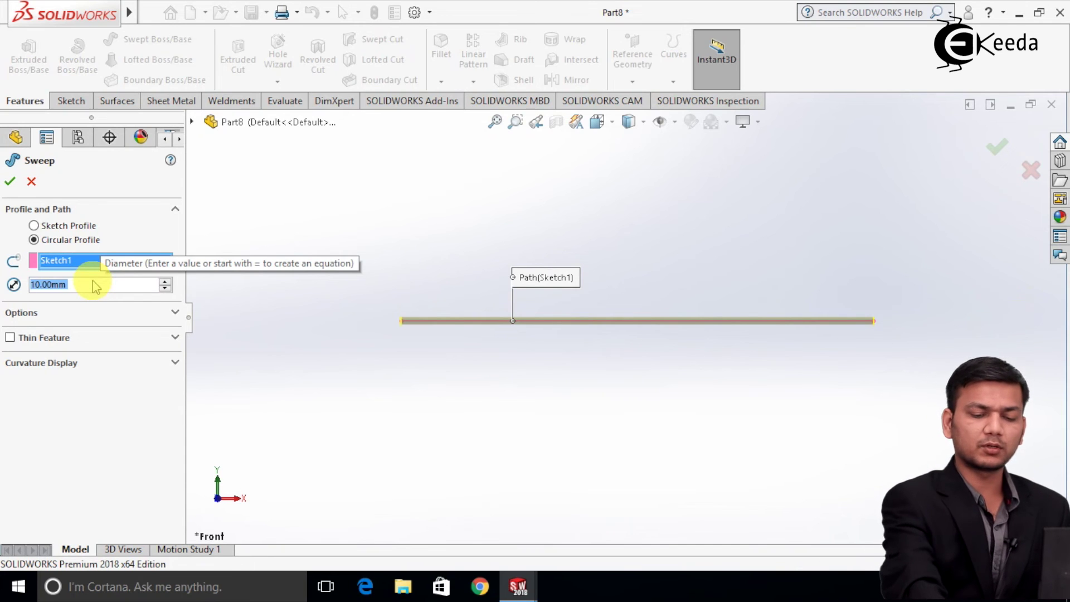
type("80")
key("Return")
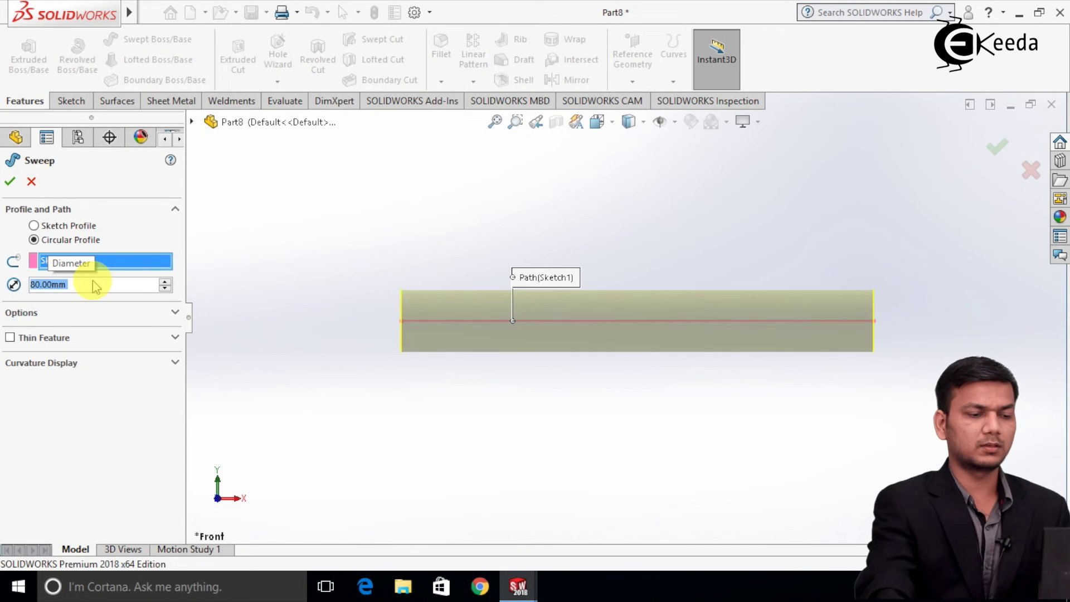
middle_click_drag(367, 250, 448, 266)
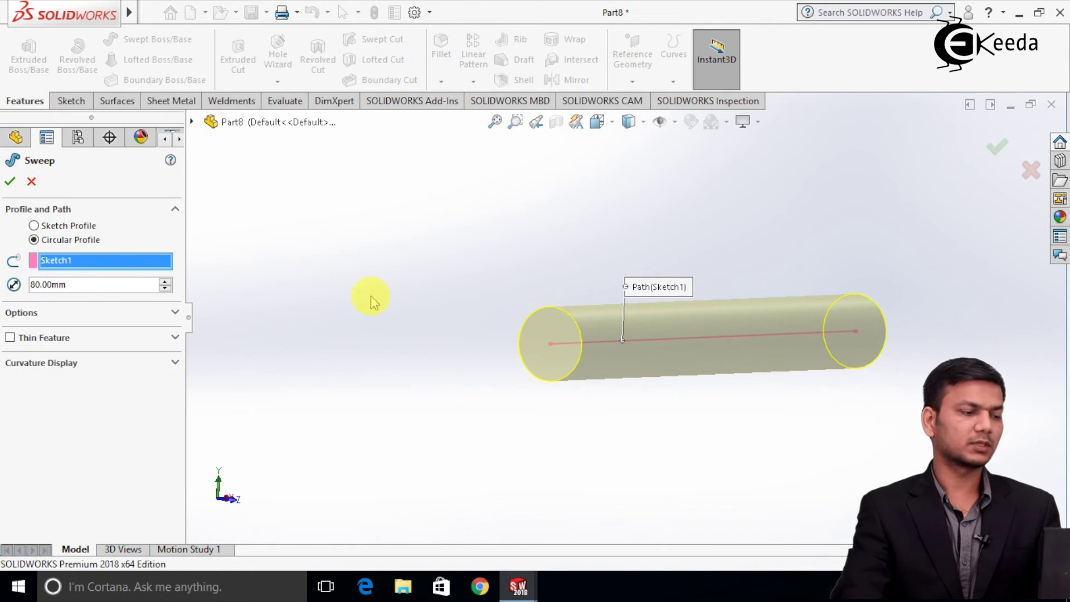
Turn on Thin Feature to preview the circular sweep as a tube, and cancel the sweep
left_click(10, 338)
middle_click_drag(306, 304, 360, 295)
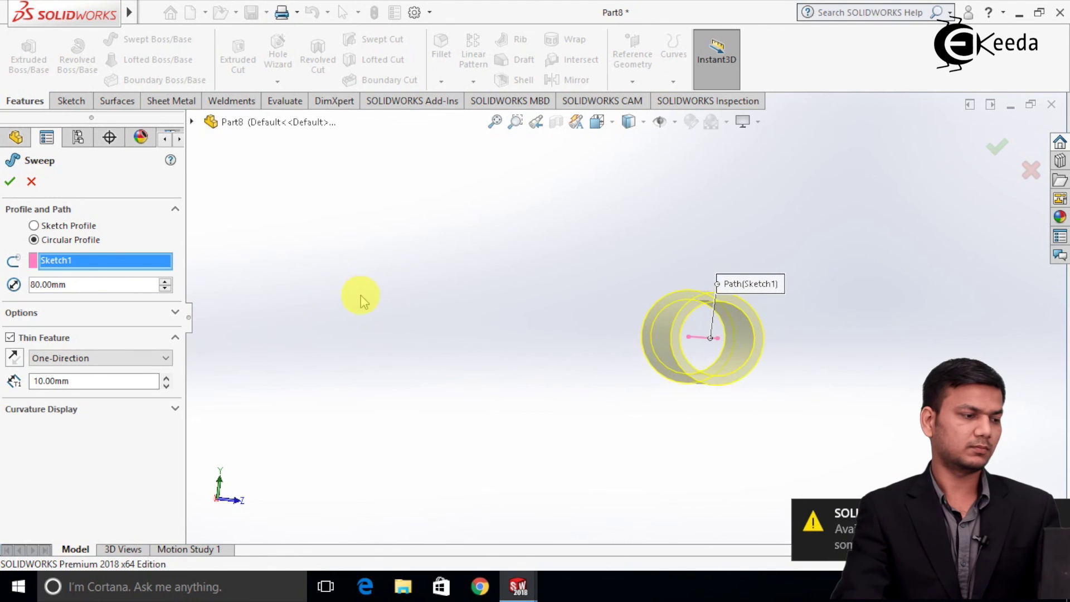
left_click(32, 181)
mouse_move(471, 287)
middle_mouse_down()
mouse_move(617, 290)
mouse_move(569, 259)
mouse_move(523, 310)
mouse_move(520, 294)
middle_mouse_up()
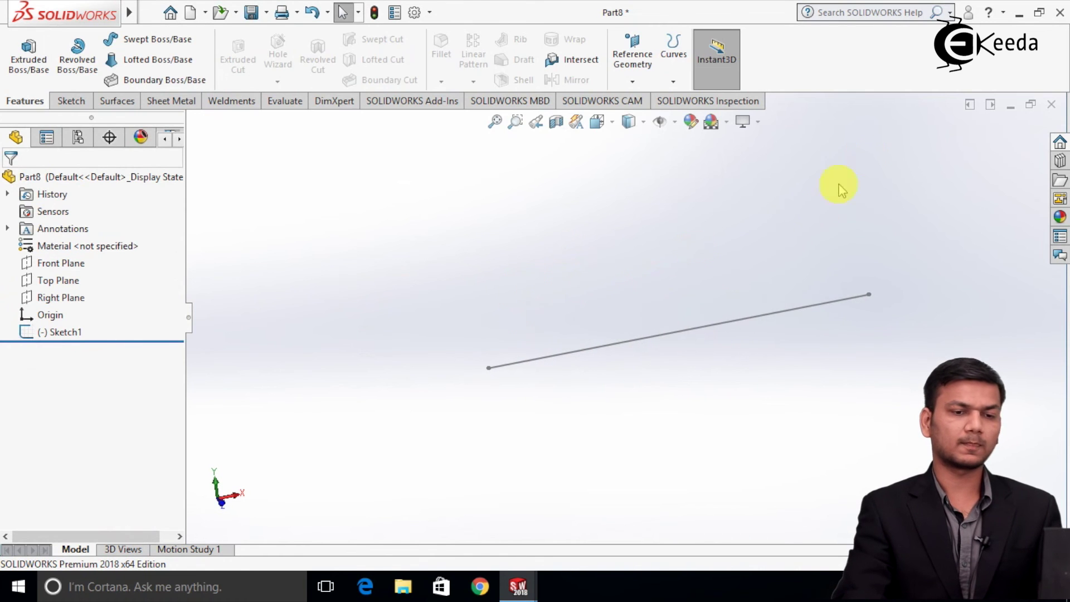
Discard the part containing only the line sketch and start another new part
left_click(1052, 109)
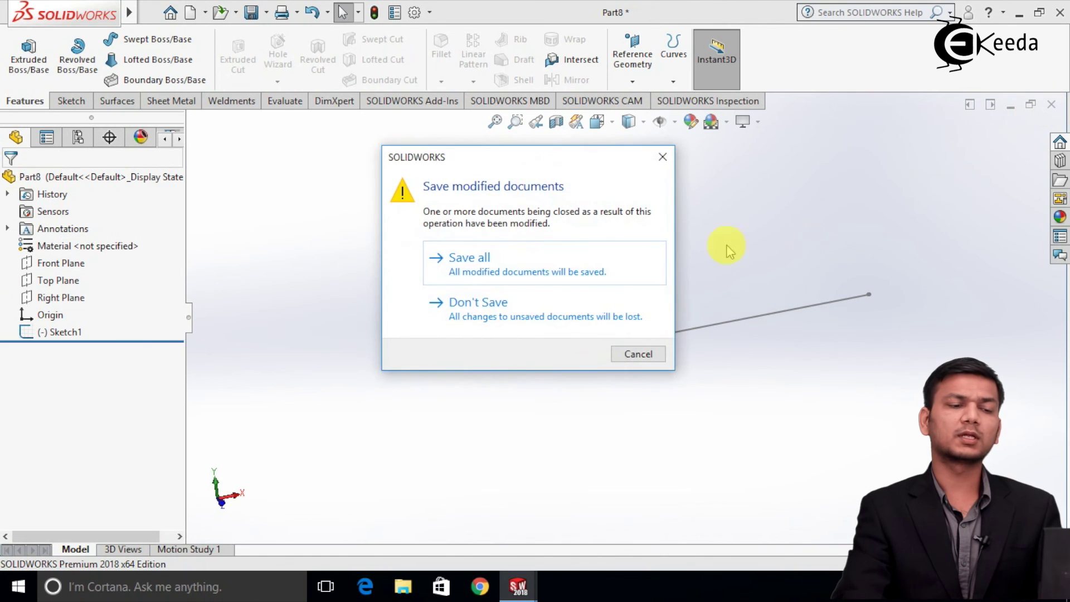
left_click(591, 306)
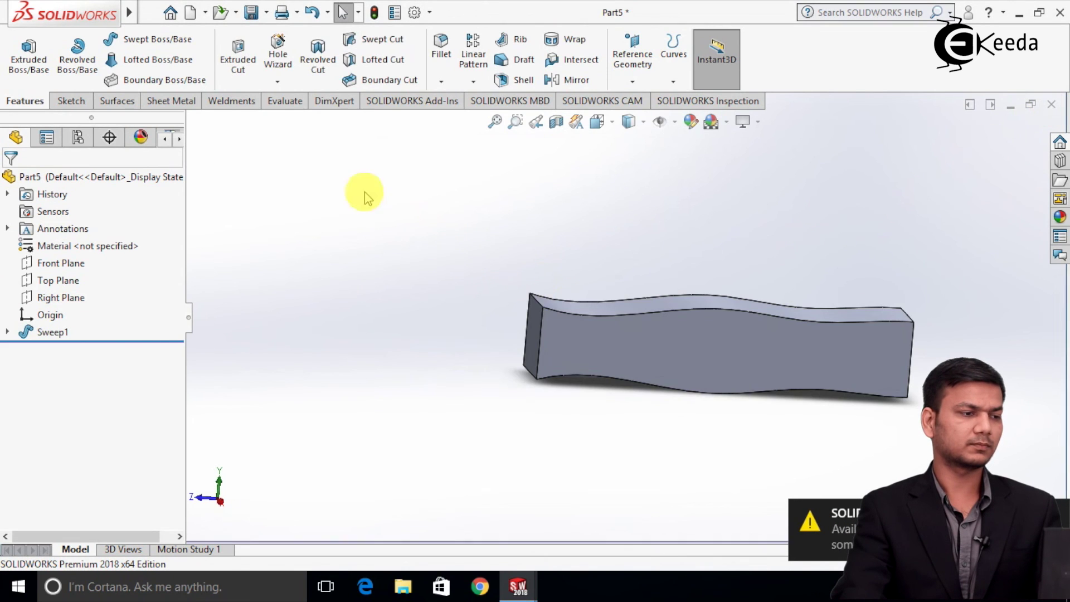
left_click(190, 12)
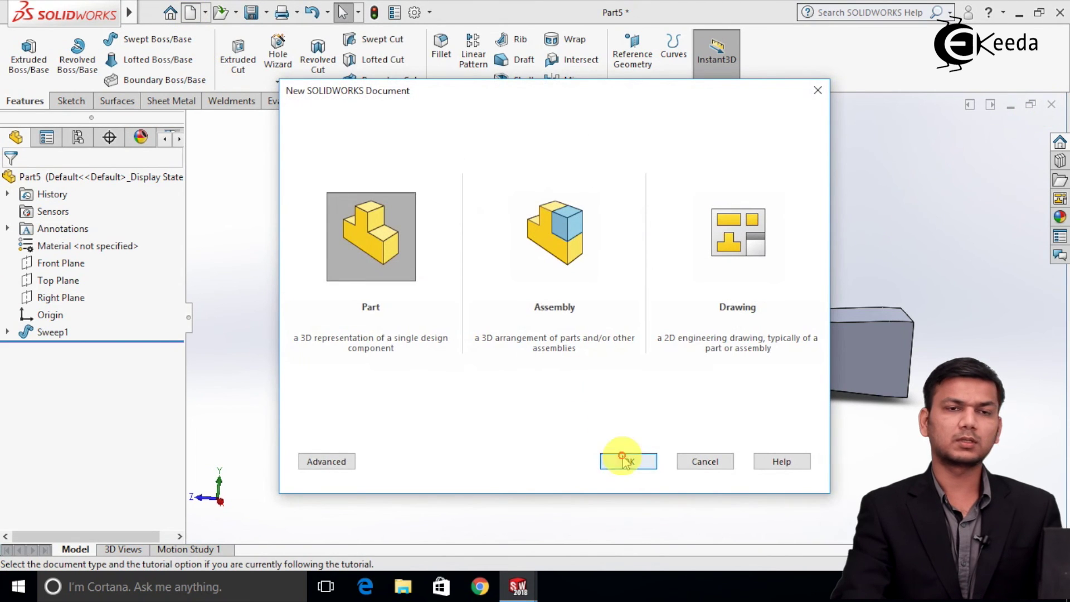
left_click(619, 453)
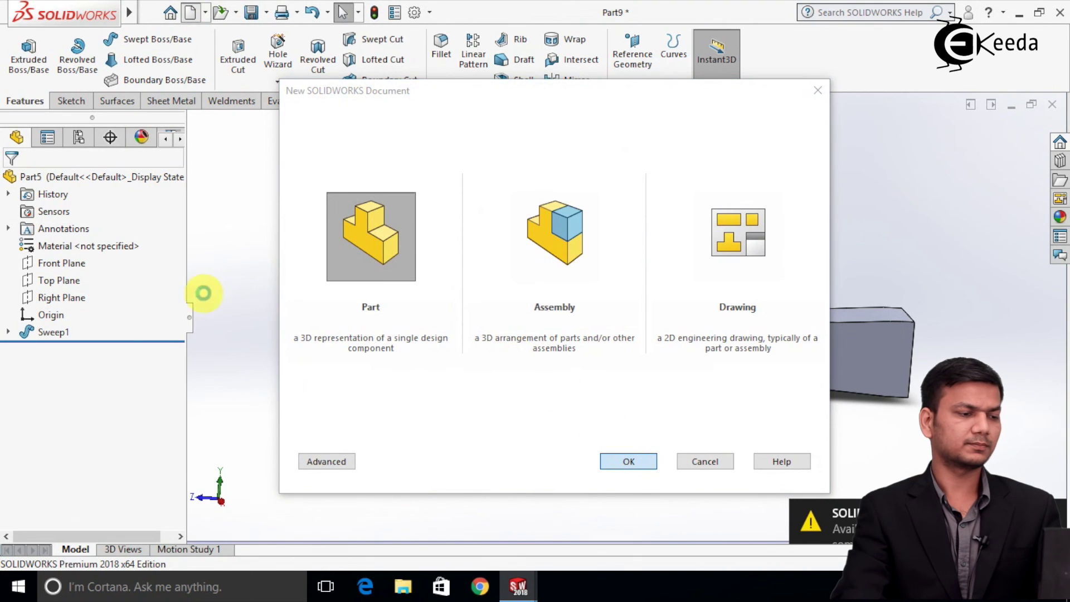
Sketch a center rectangle at the origin on the Front Plane and exit the sketch
right_click(73, 267)
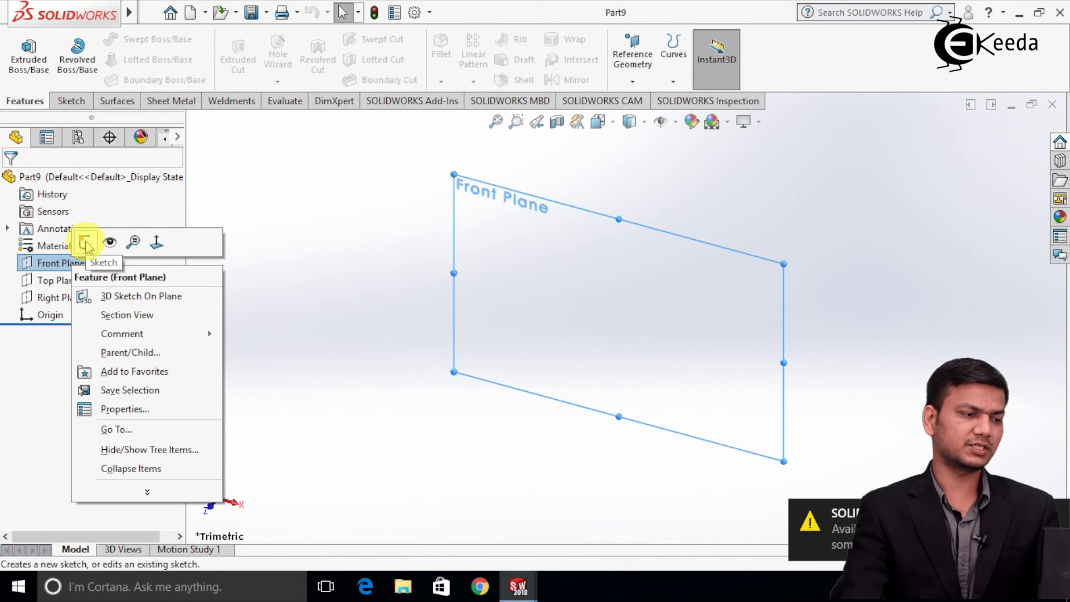
left_click(86, 244)
left_click(105, 61)
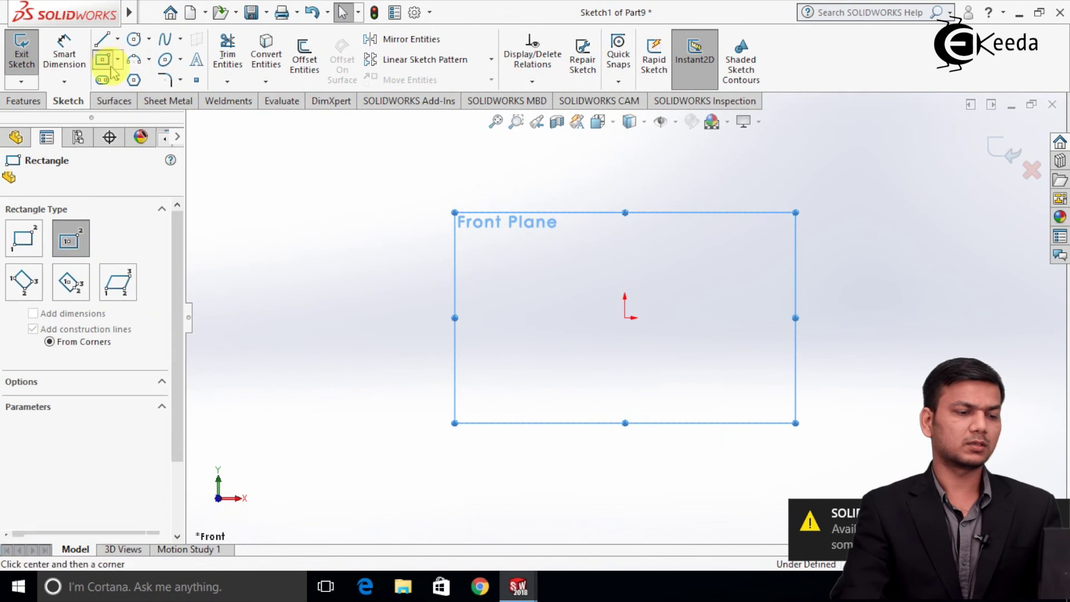
left_click(625, 318)
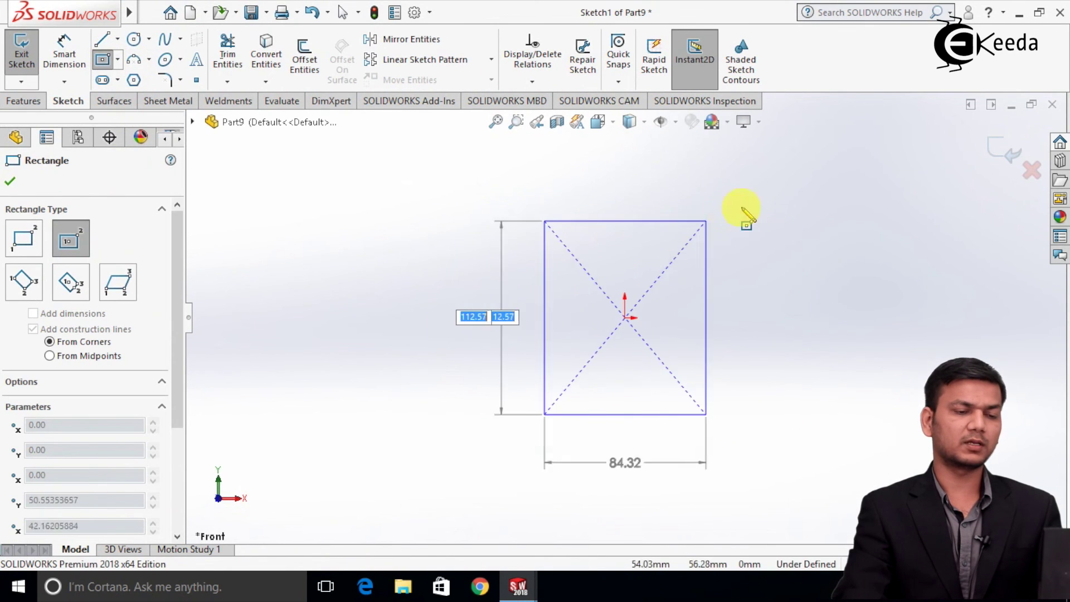
left_click(805, 179)
right_click(811, 182)
left_click(837, 190)
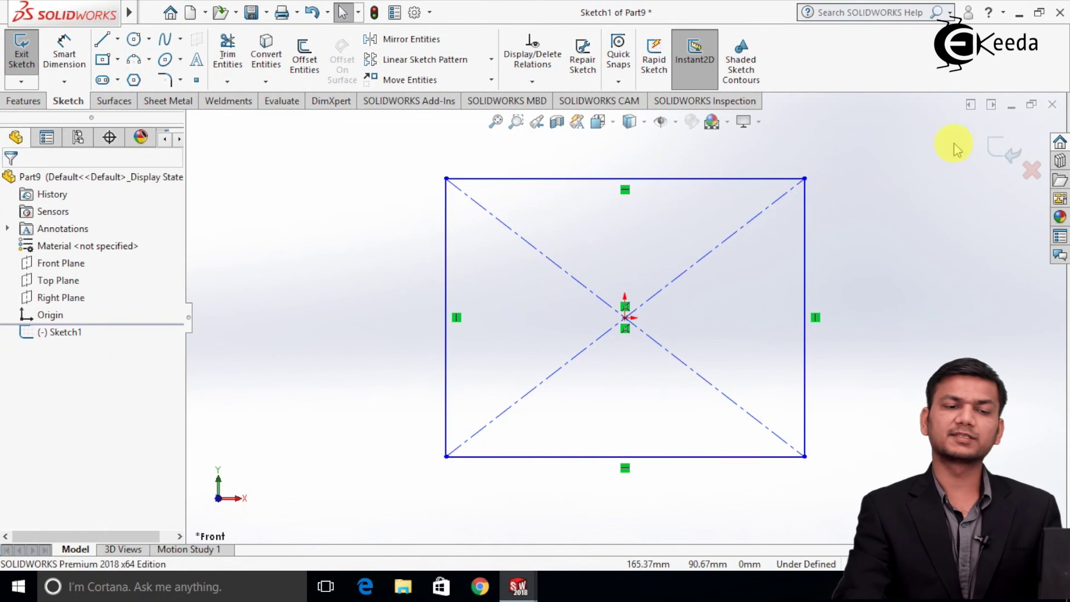
left_click(994, 150)
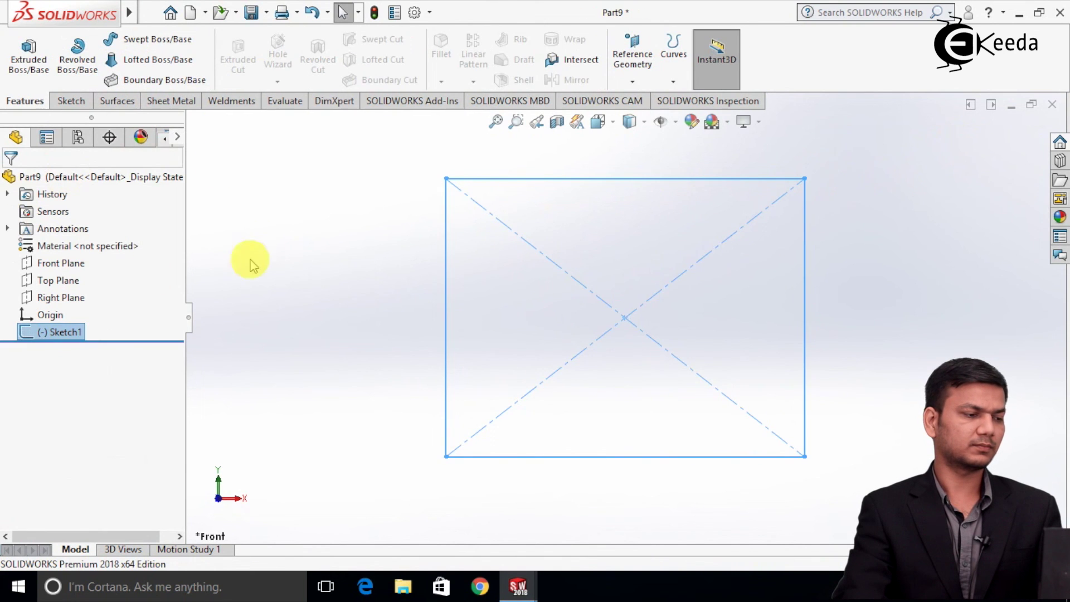
Sketch a horizontal line starting at the origin on the Right Plane and exit the sketch
right_click(64, 304)
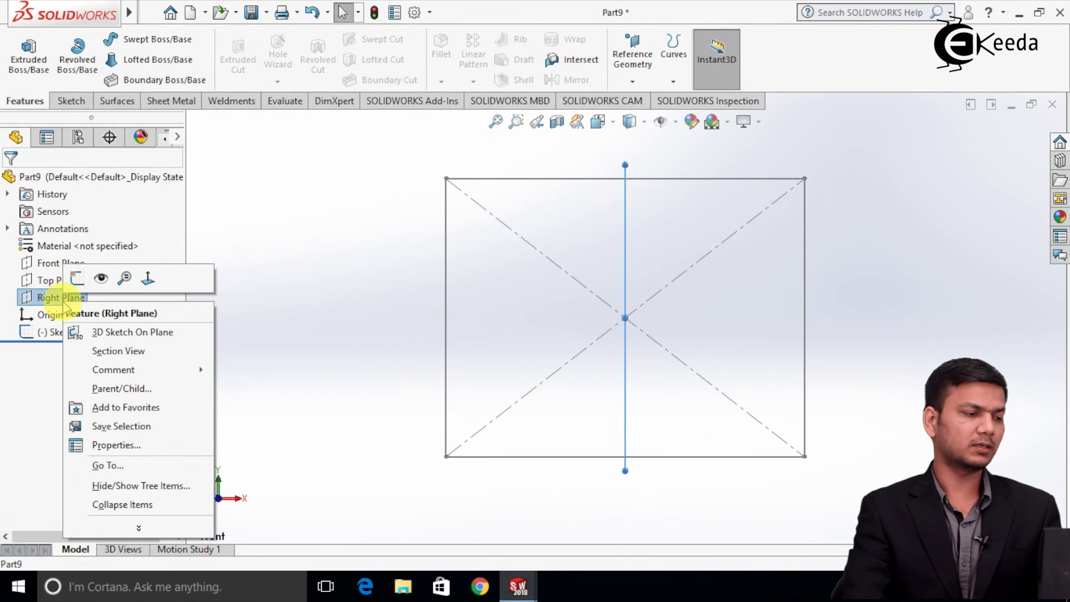
left_click(78, 279)
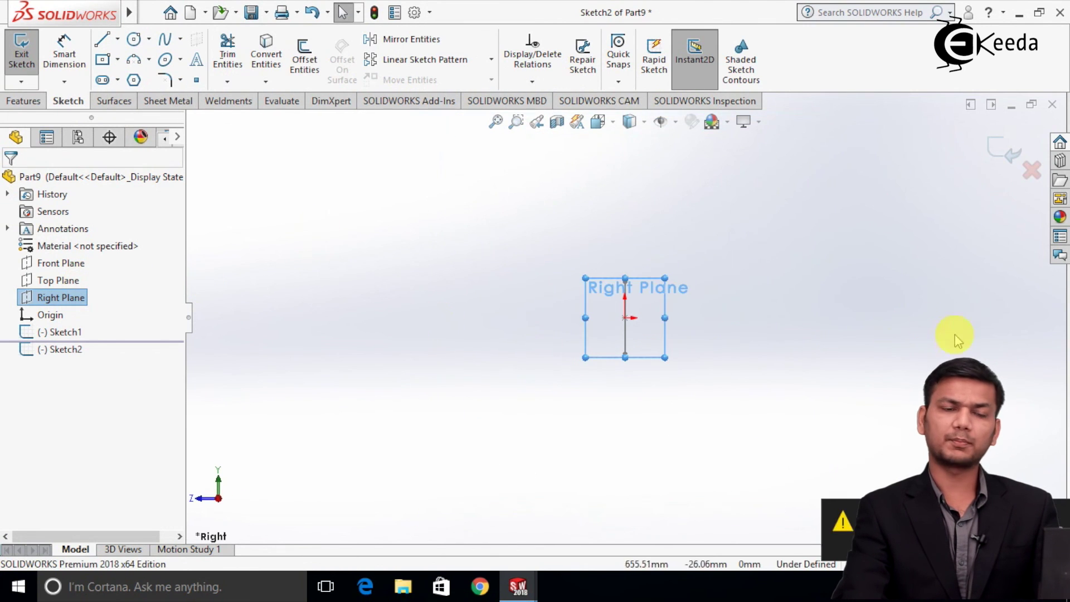
left_click(102, 40)
left_click(426, 301)
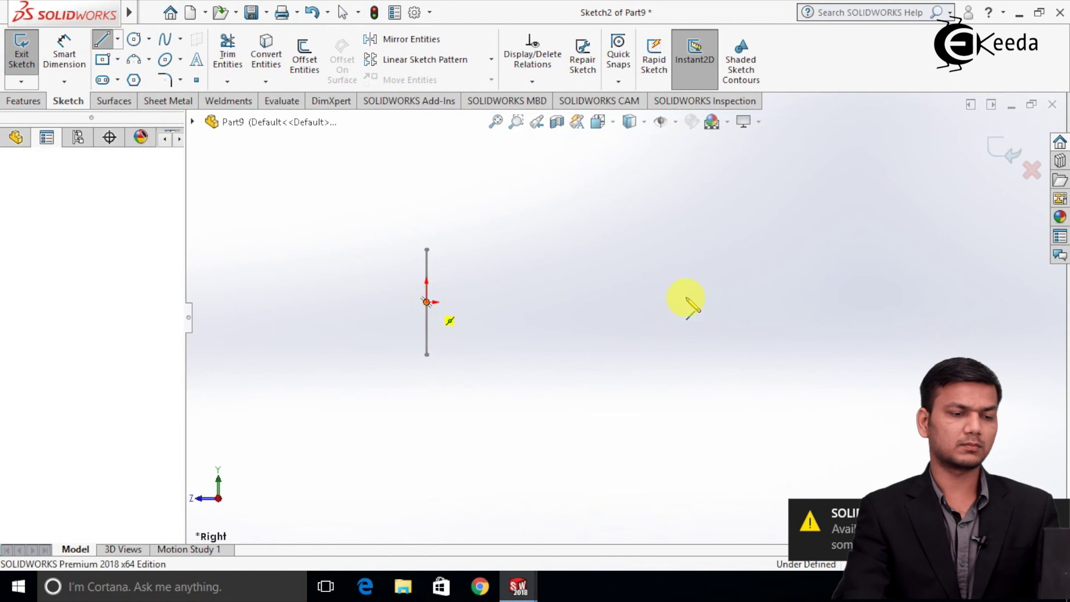
left_click(949, 302)
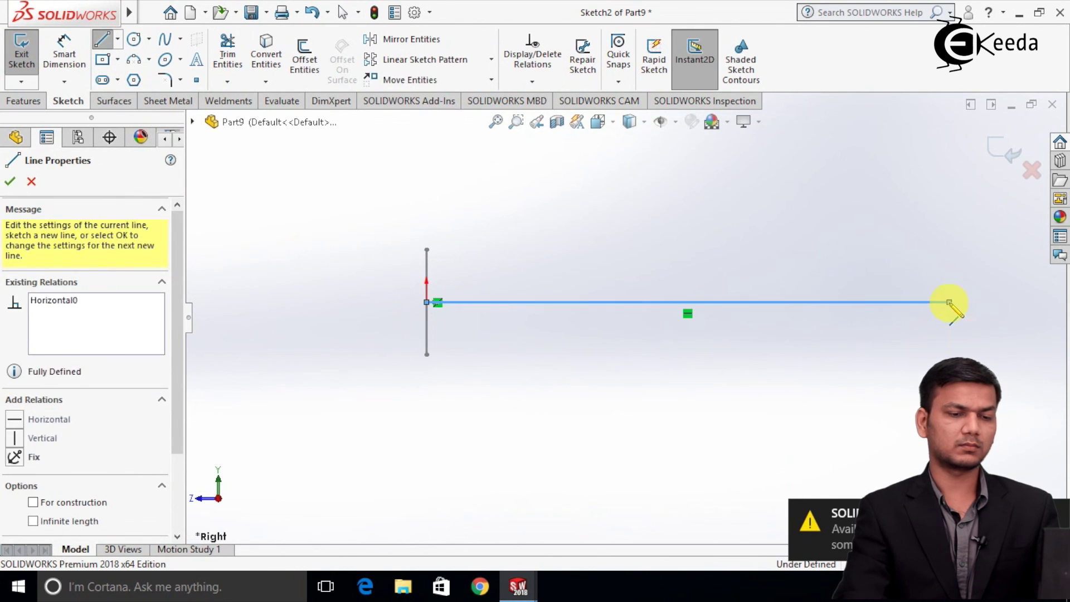
right_click(949, 303)
left_click(892, 314)
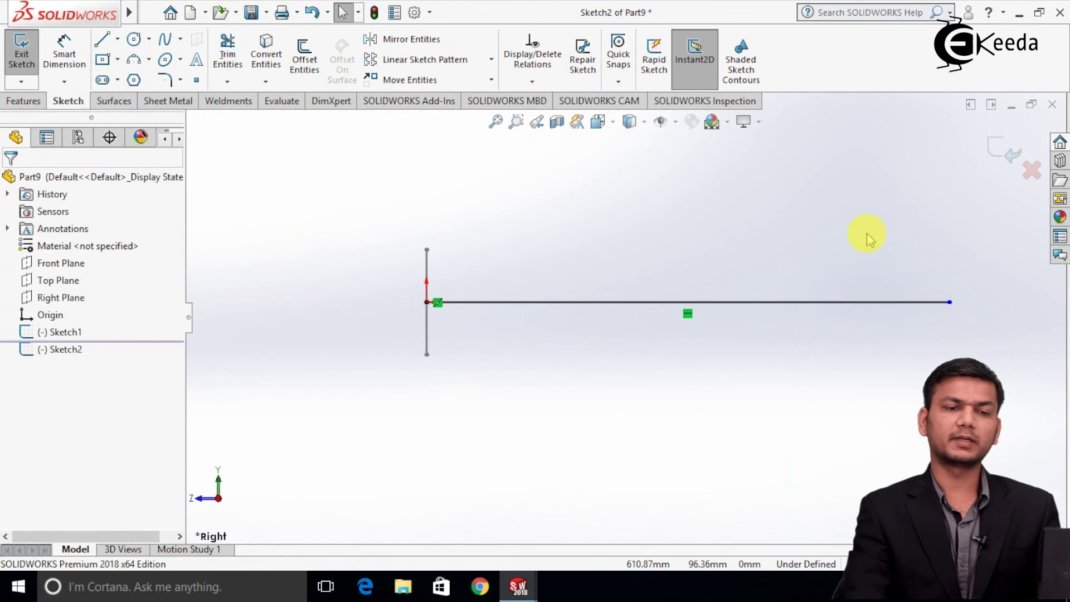
left_click(999, 159)
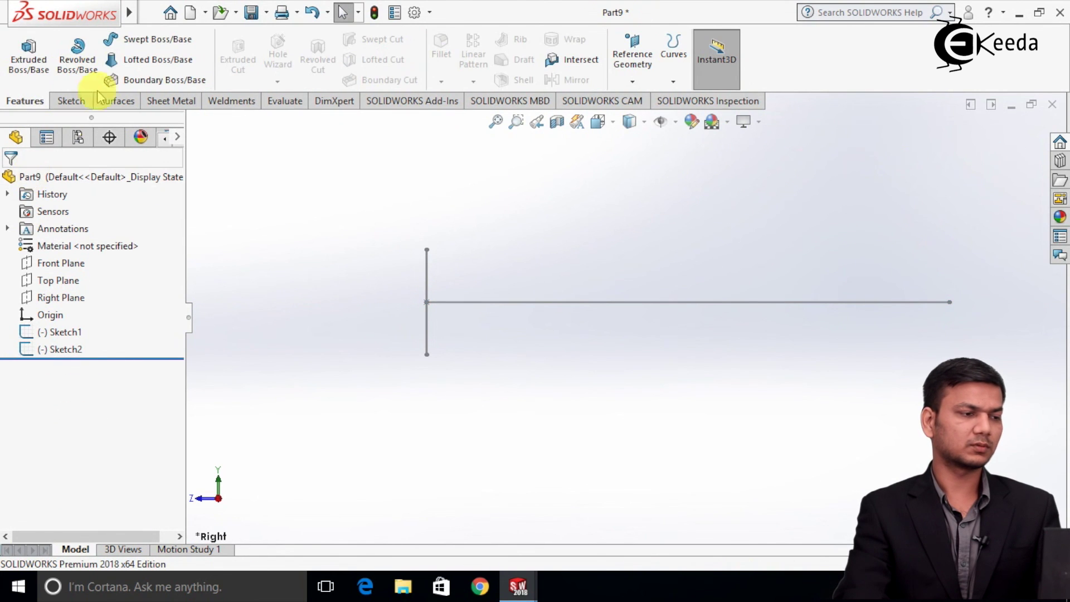
Create a Swept Boss/Base using the rectangle as the profile and the horizontal line as the path
left_click(156, 40)
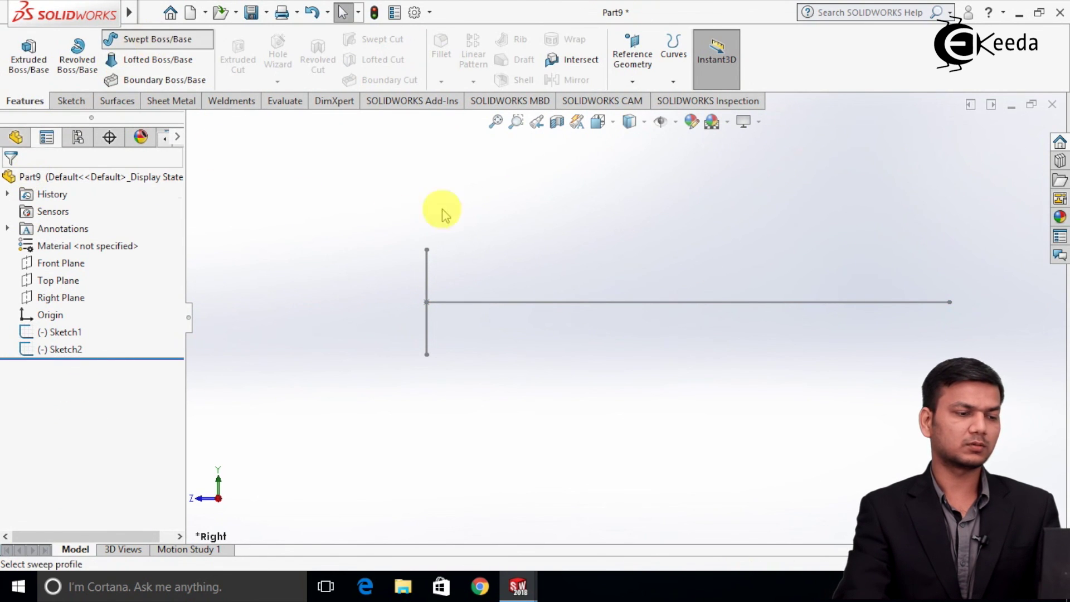
left_click(424, 256)
left_click(498, 300)
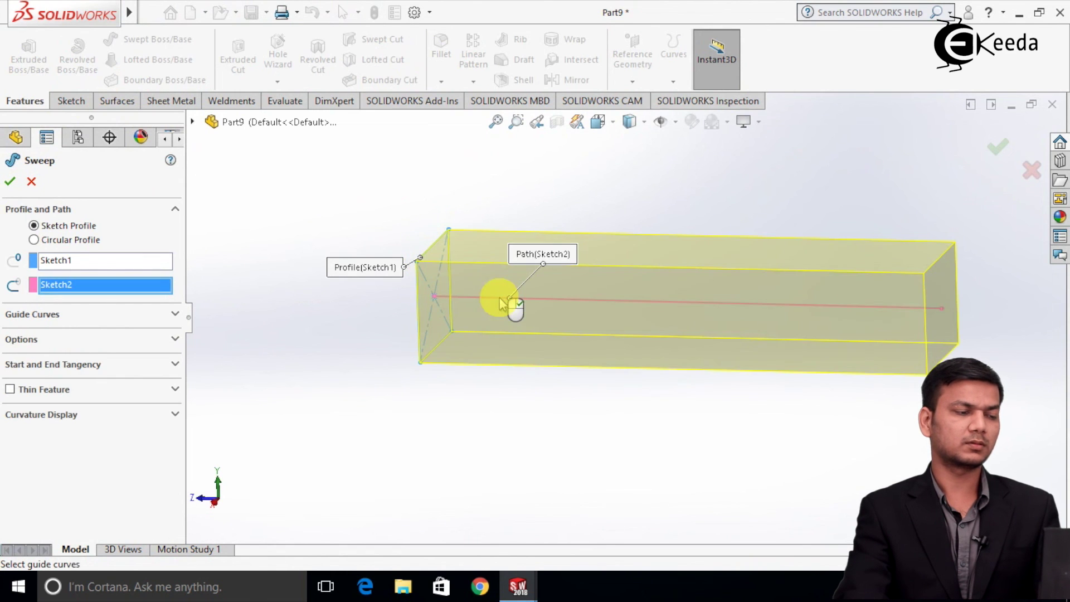
left_click(10, 181)
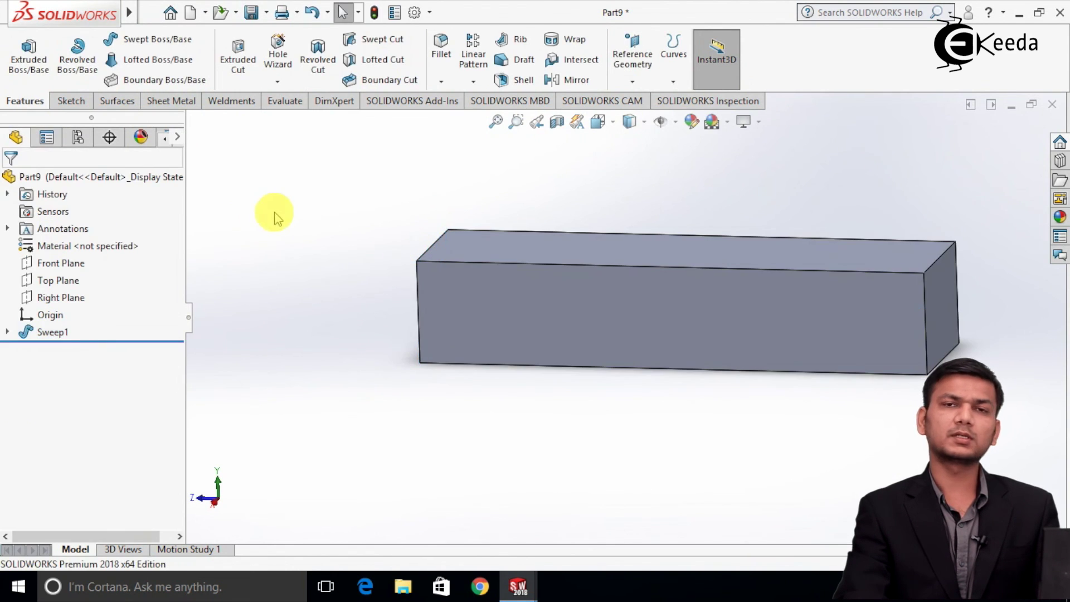
Sketch a smaller center rectangle at the origin on the Front Plane, inside the bar's end face, and exit the sketch
middle_click_drag(314, 252, 336, 251)
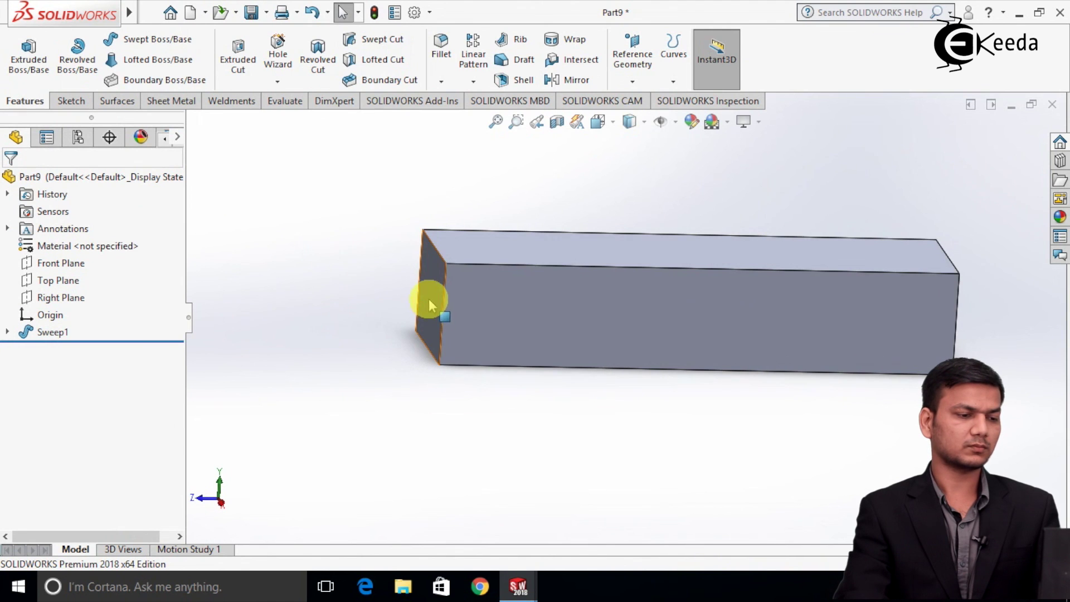
scroll(432, 301, "down", 1)
right_click(296, 304)
left_click(258, 251)
right_click(72, 265)
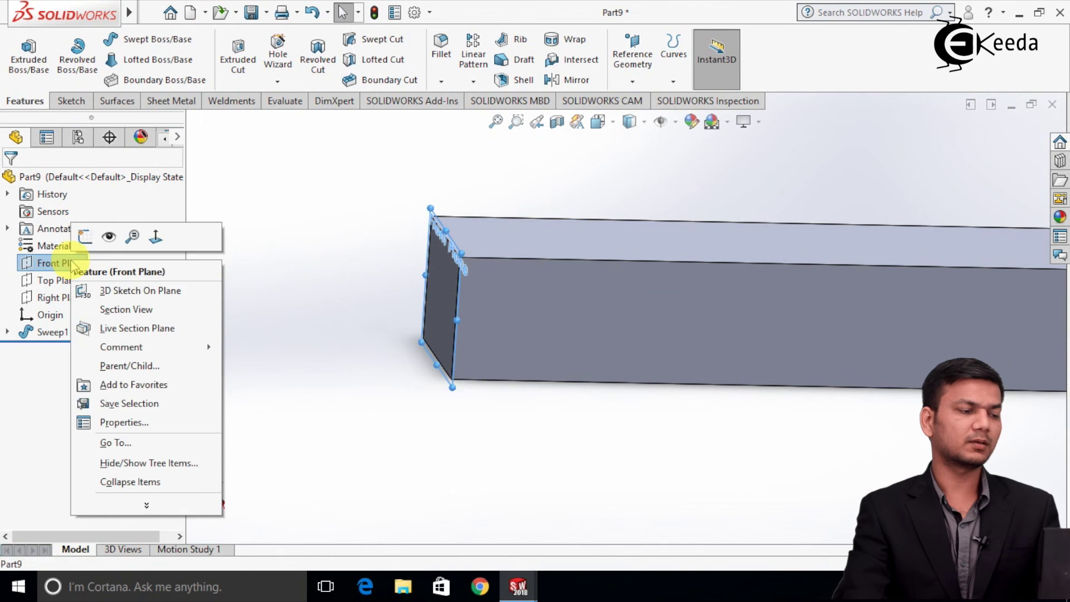
left_click(85, 236)
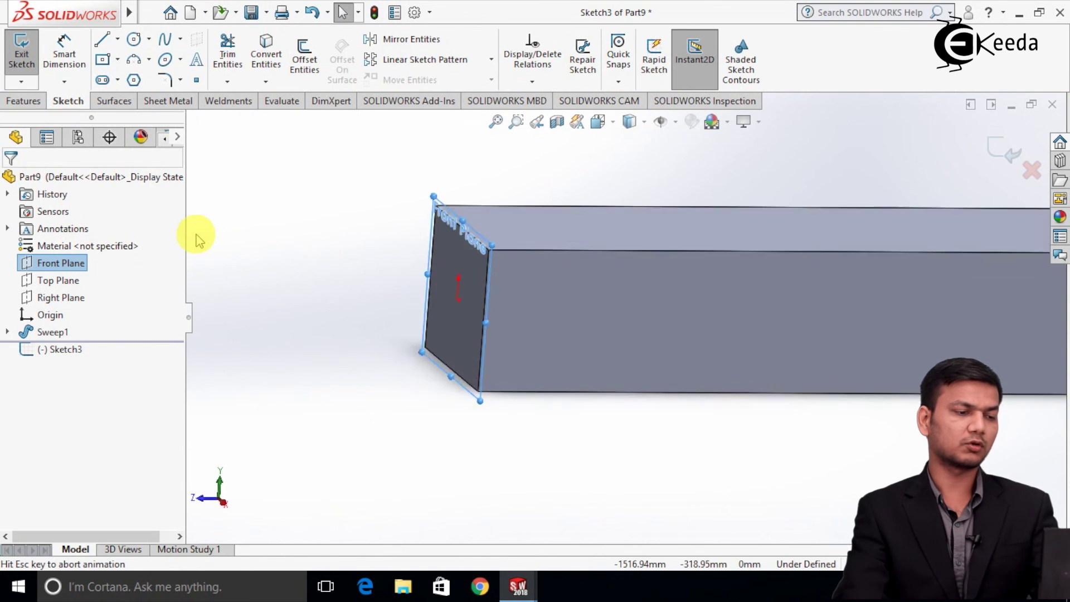
left_click(104, 60)
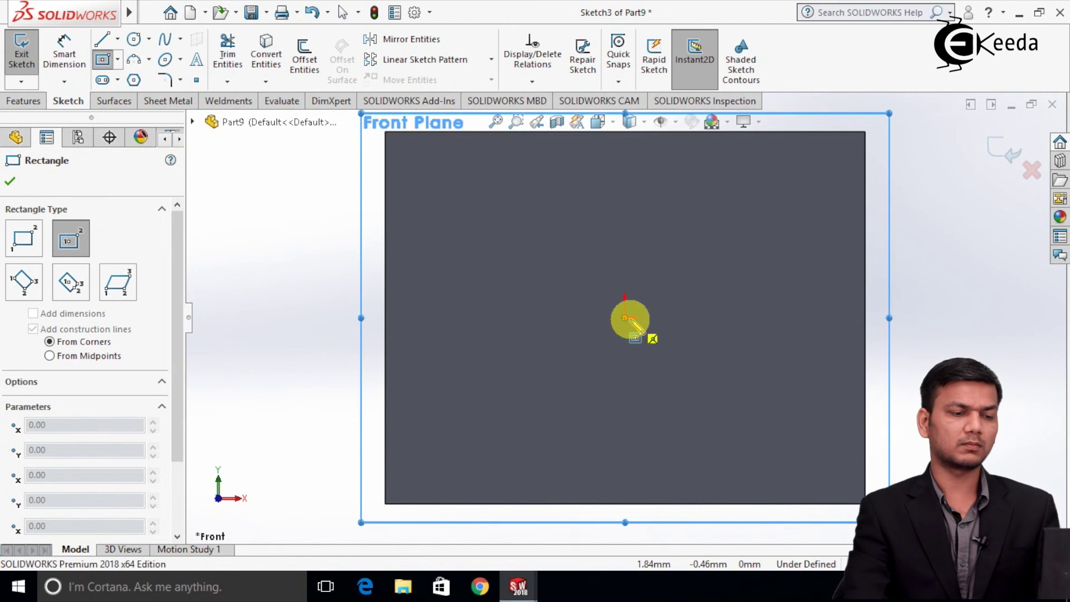
left_click(625, 317)
left_click(742, 198)
right_click(750, 207)
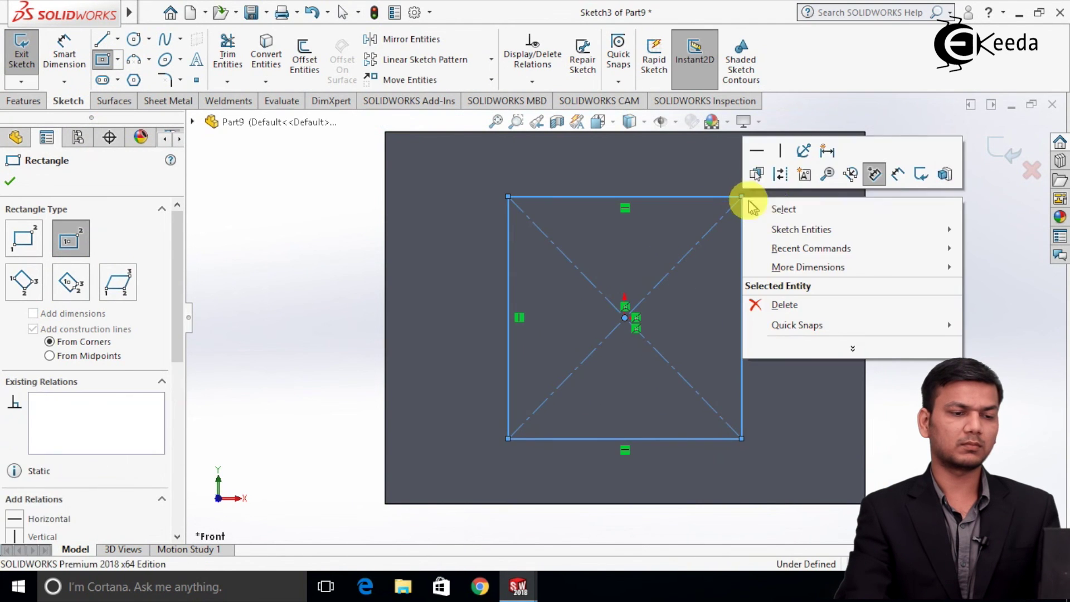
left_click(763, 208)
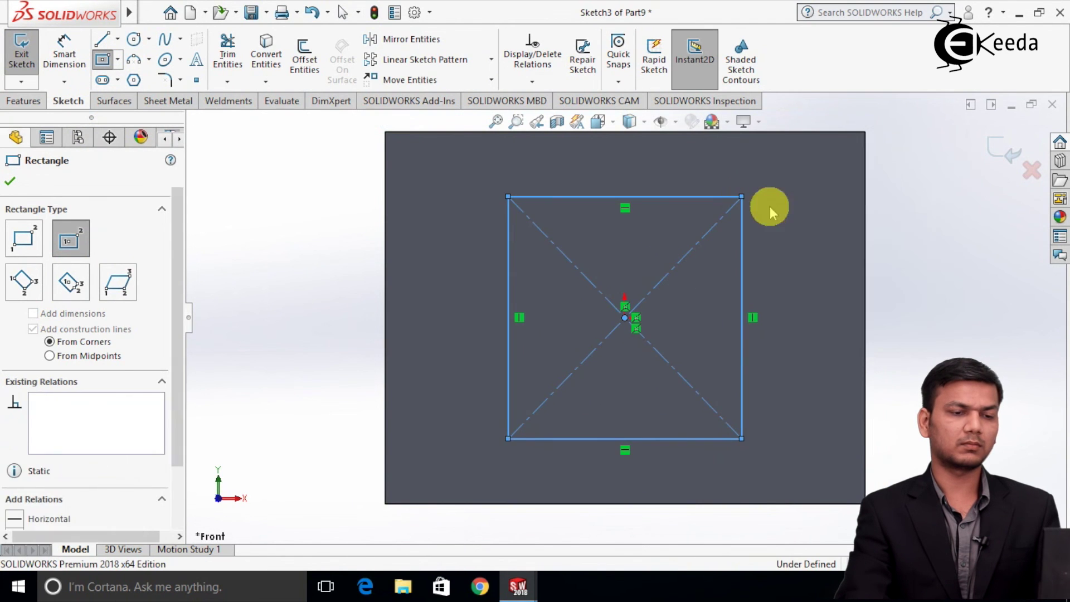
left_click(995, 147)
Show the hidden path line sketch (Sketch2) belonging to the Sweep1 feature
scroll(920, 256, "up", 3)
middle_click_drag(920, 255, 861, 292)
scroll(805, 332, "up", 3)
middle_click_drag(406, 242, 388, 254)
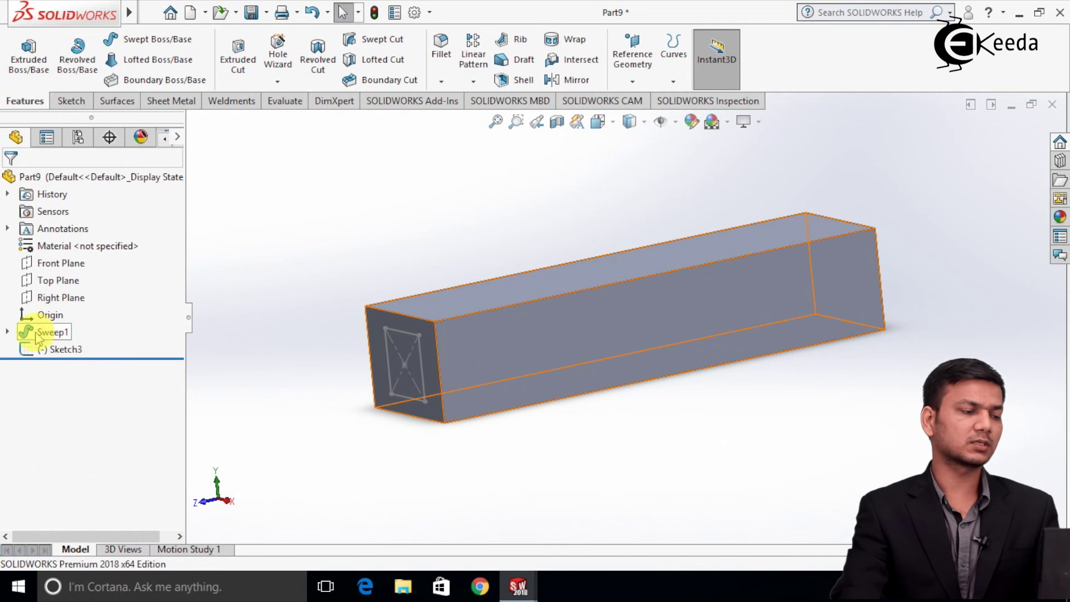
left_click(8, 332)
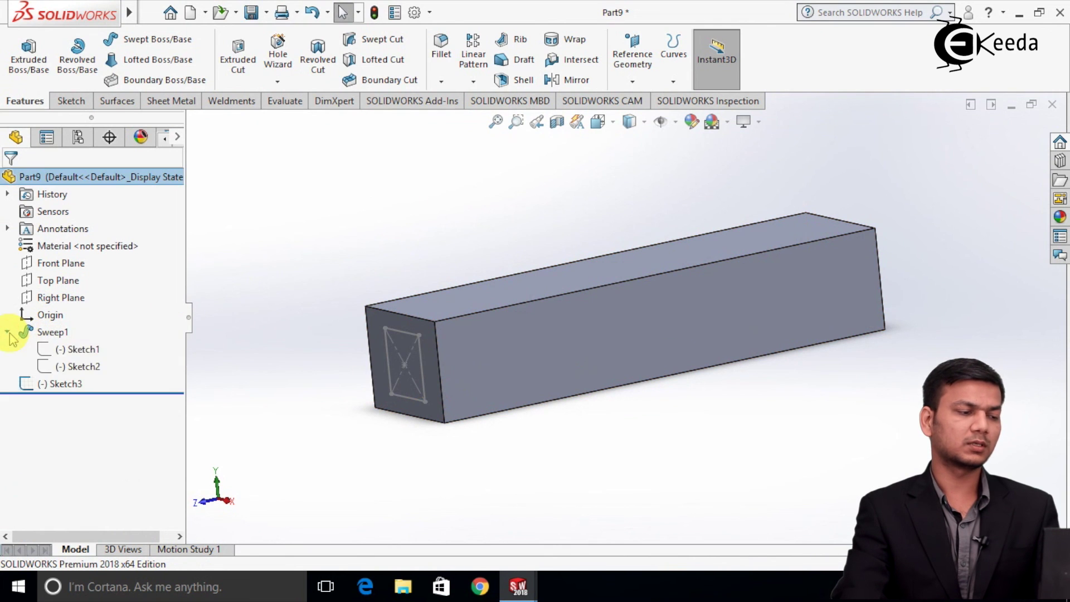
right_click(83, 370)
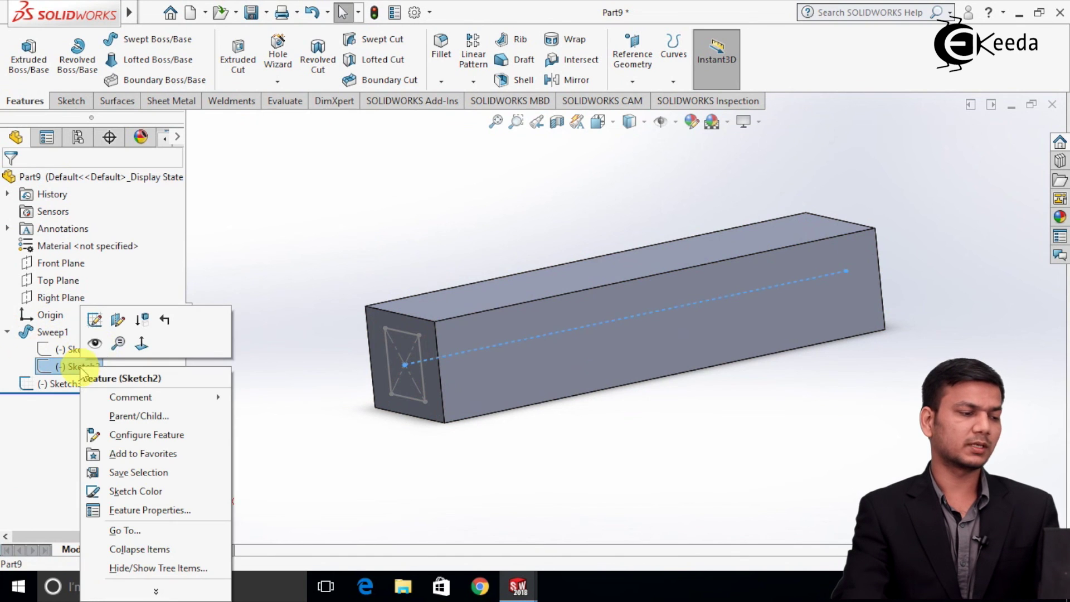
left_click(99, 342)
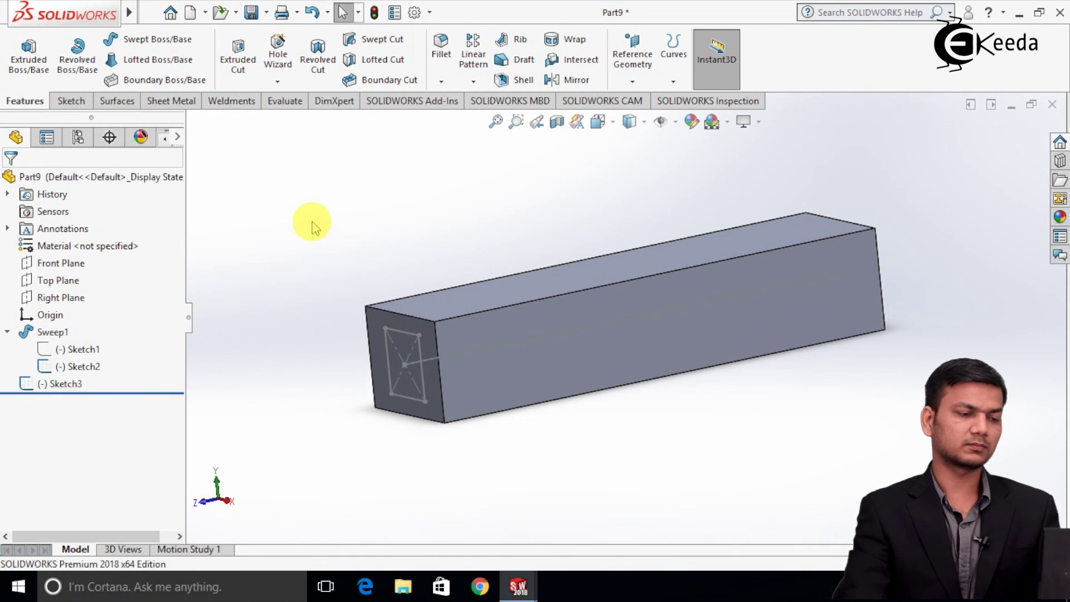
Create a Swept Cut through the bar using the smaller rectangle as the sketch profile and the shown line as the path
left_click(385, 40)
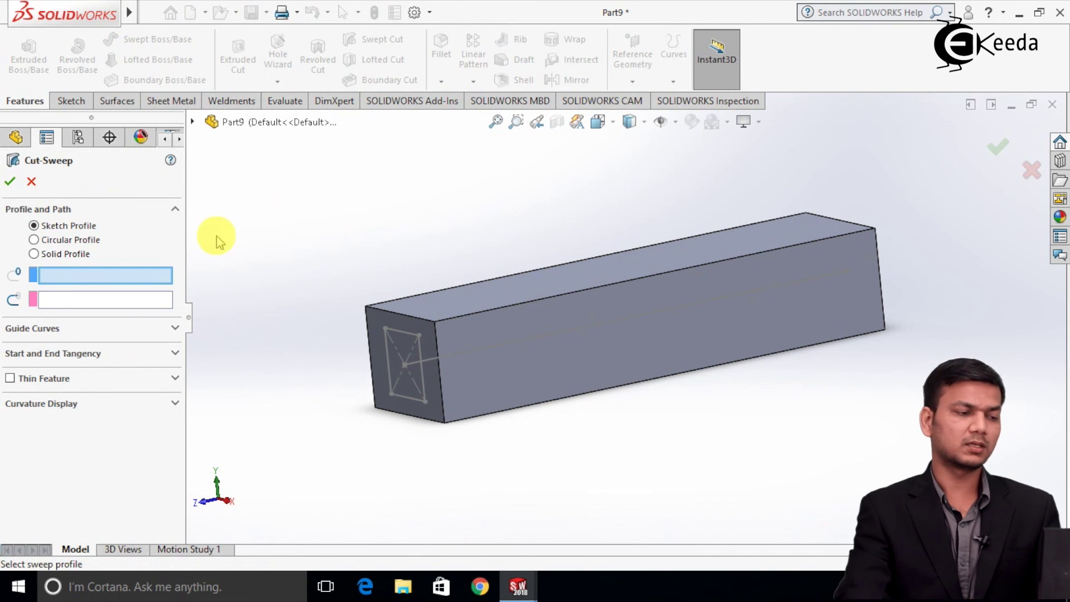
mouse_move(277, 234)
middle_mouse_down()
mouse_move(239, 246)
mouse_move(244, 258)
mouse_move(337, 245)
middle_mouse_up()
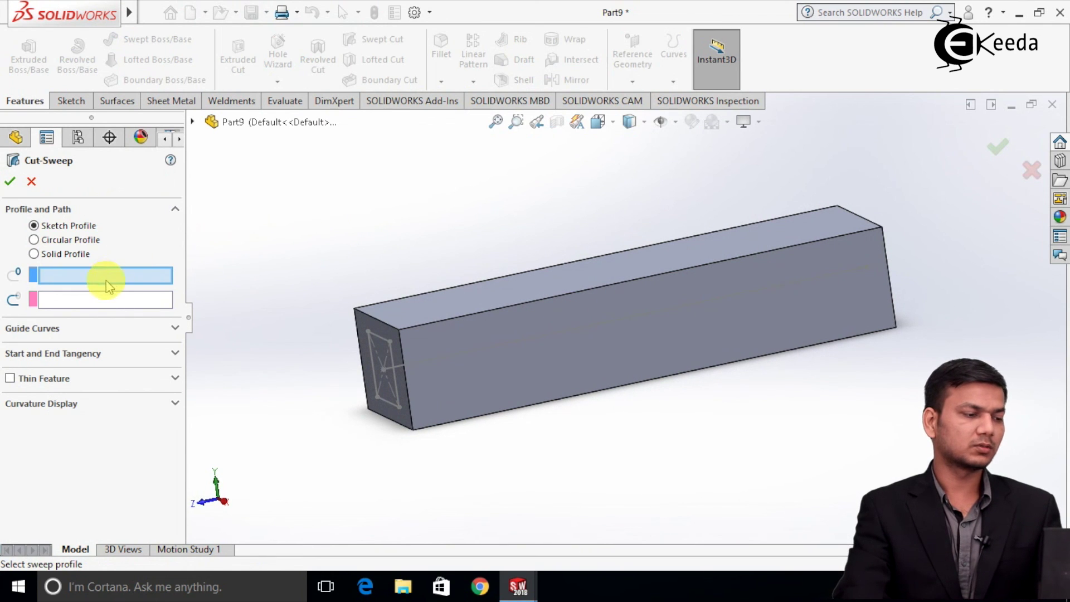
left_click(378, 344)
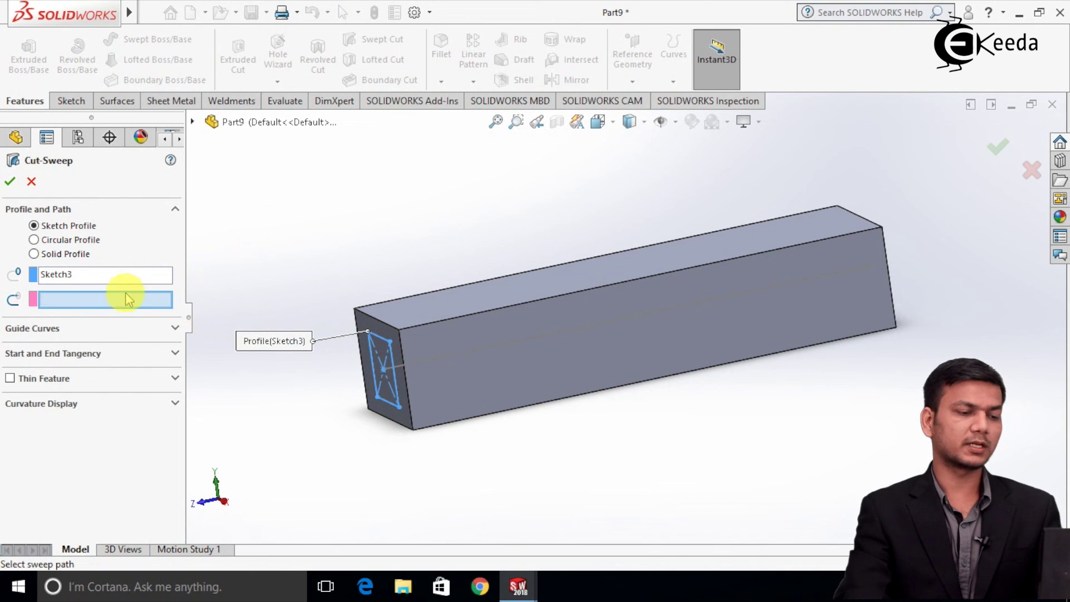
left_click(480, 347)
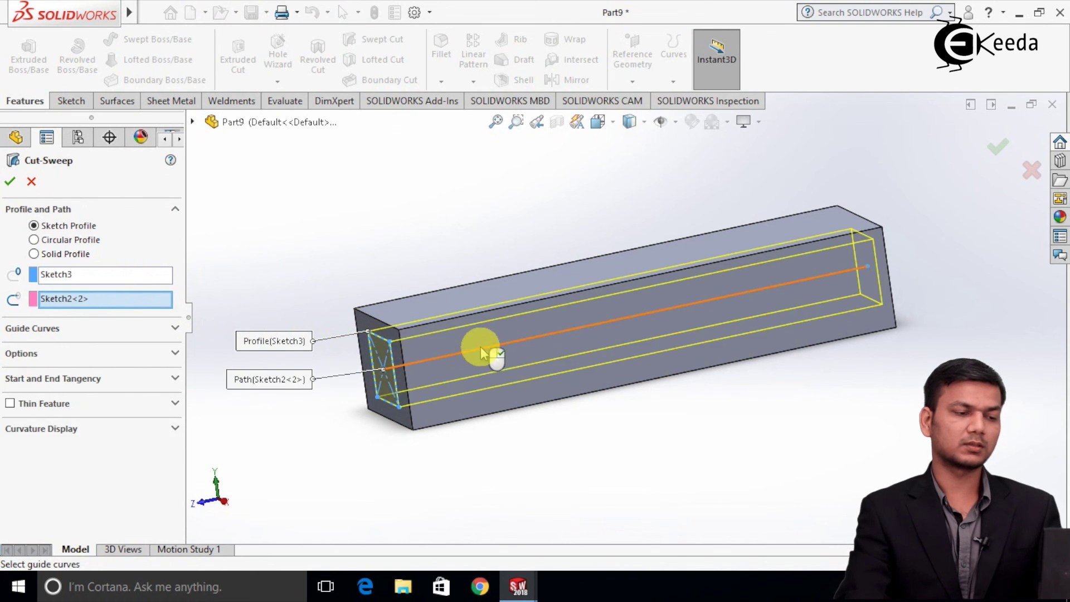
left_click(10, 183)
middle_click_drag(315, 221, 352, 294)
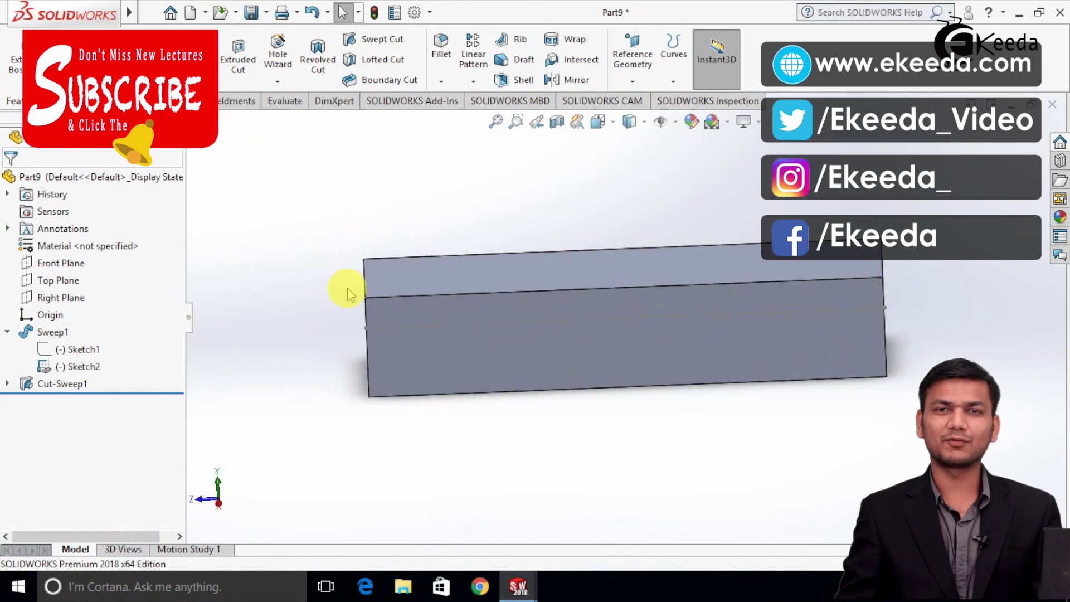